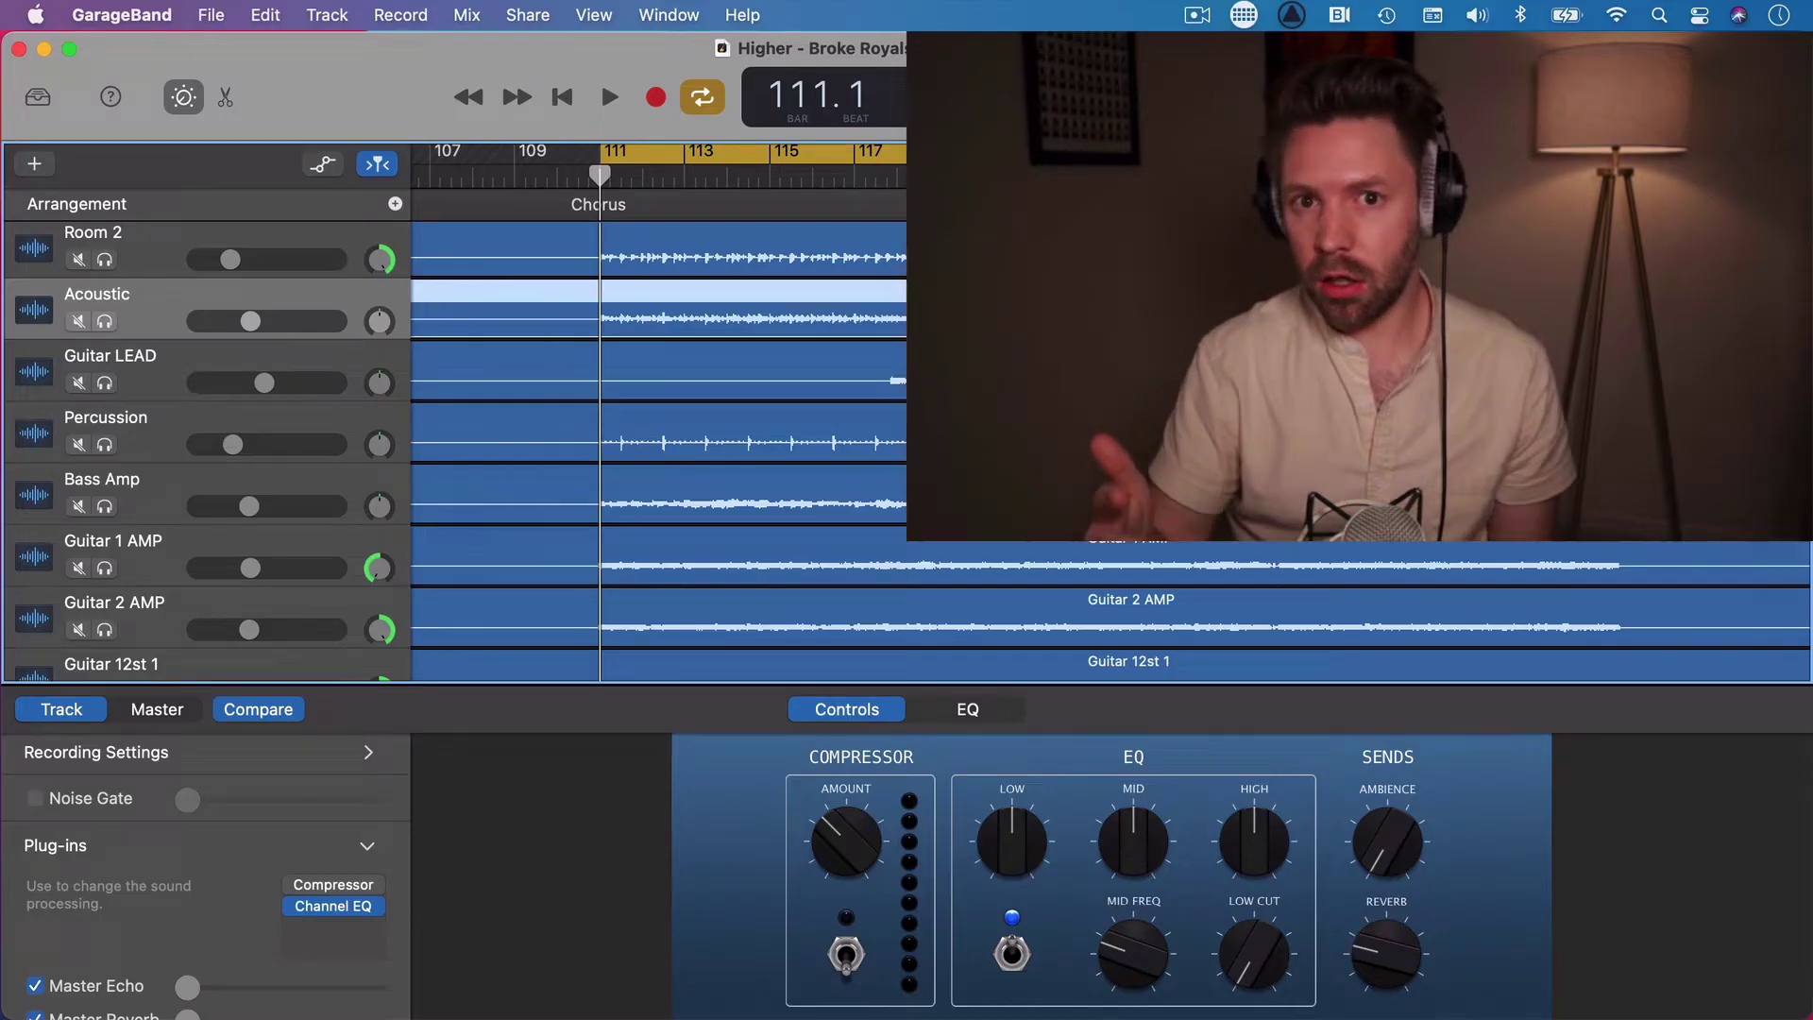
Step: Play the chorus, compare the Acoustic track in the full mix and in solo, and stop with it soloed
key("space")
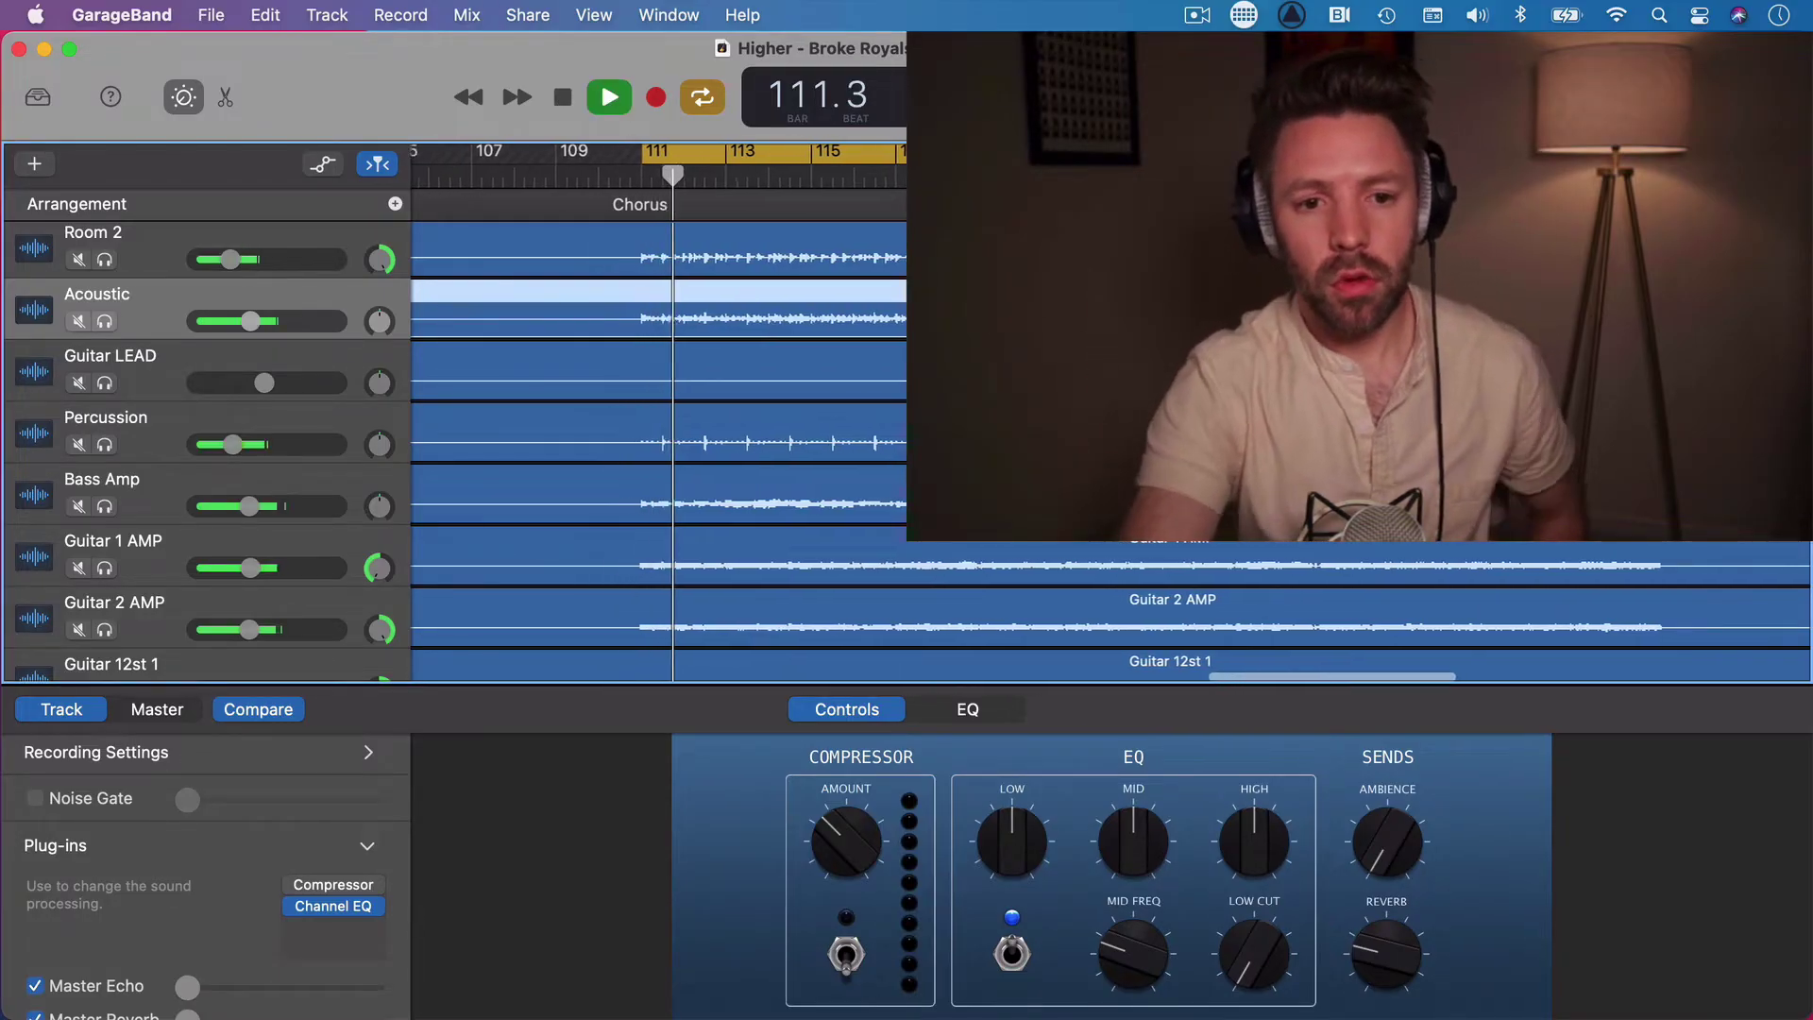
scroll(540, 392, "right", 1)
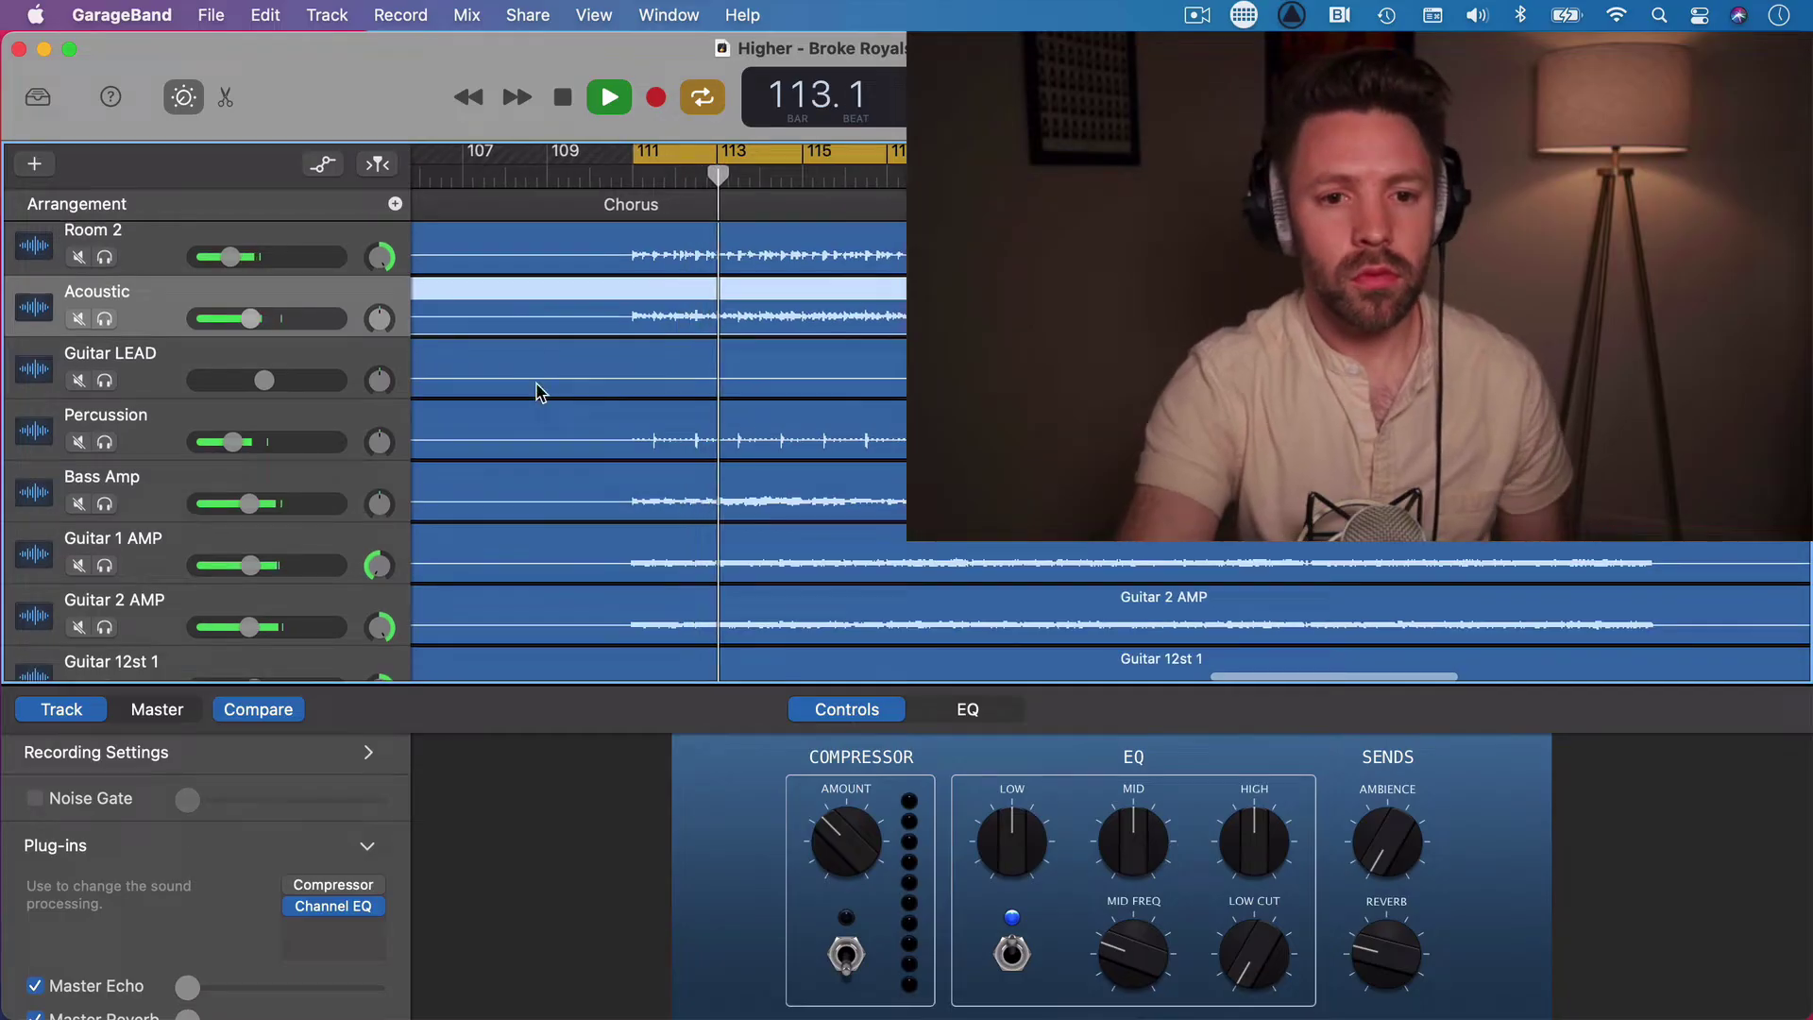
scroll(540, 392, "right", 1)
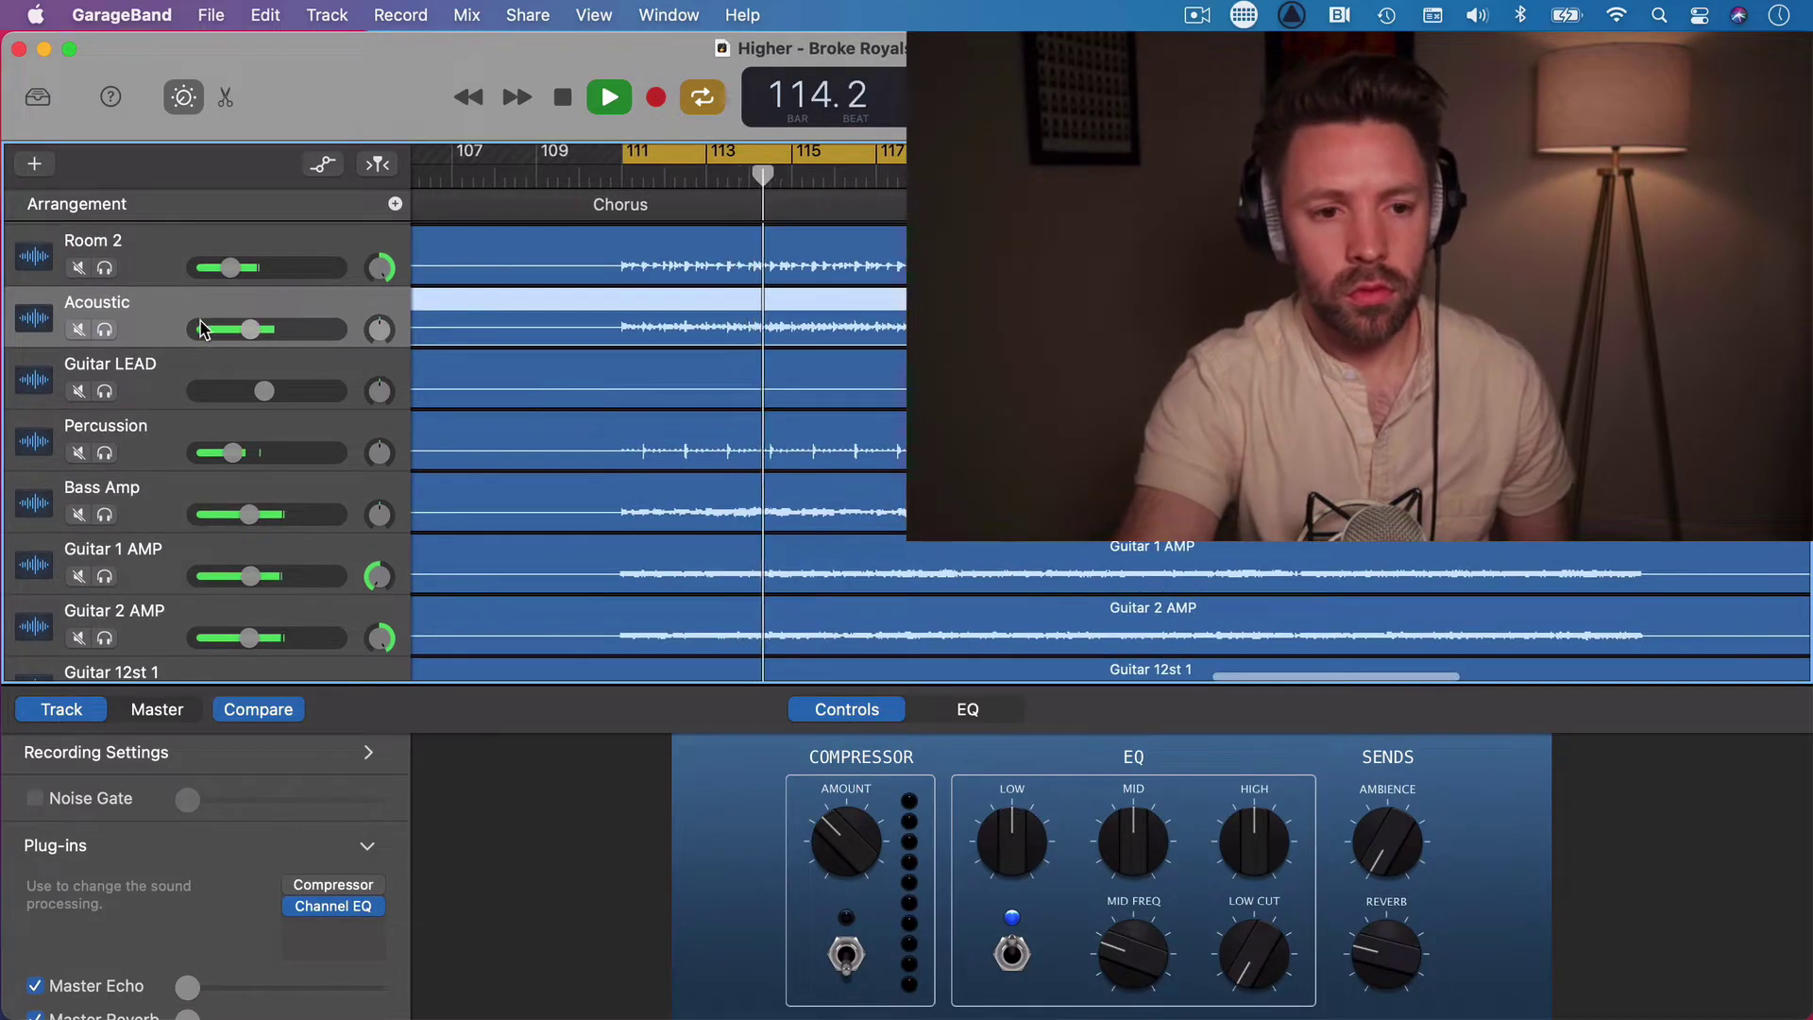
left_click(104, 330)
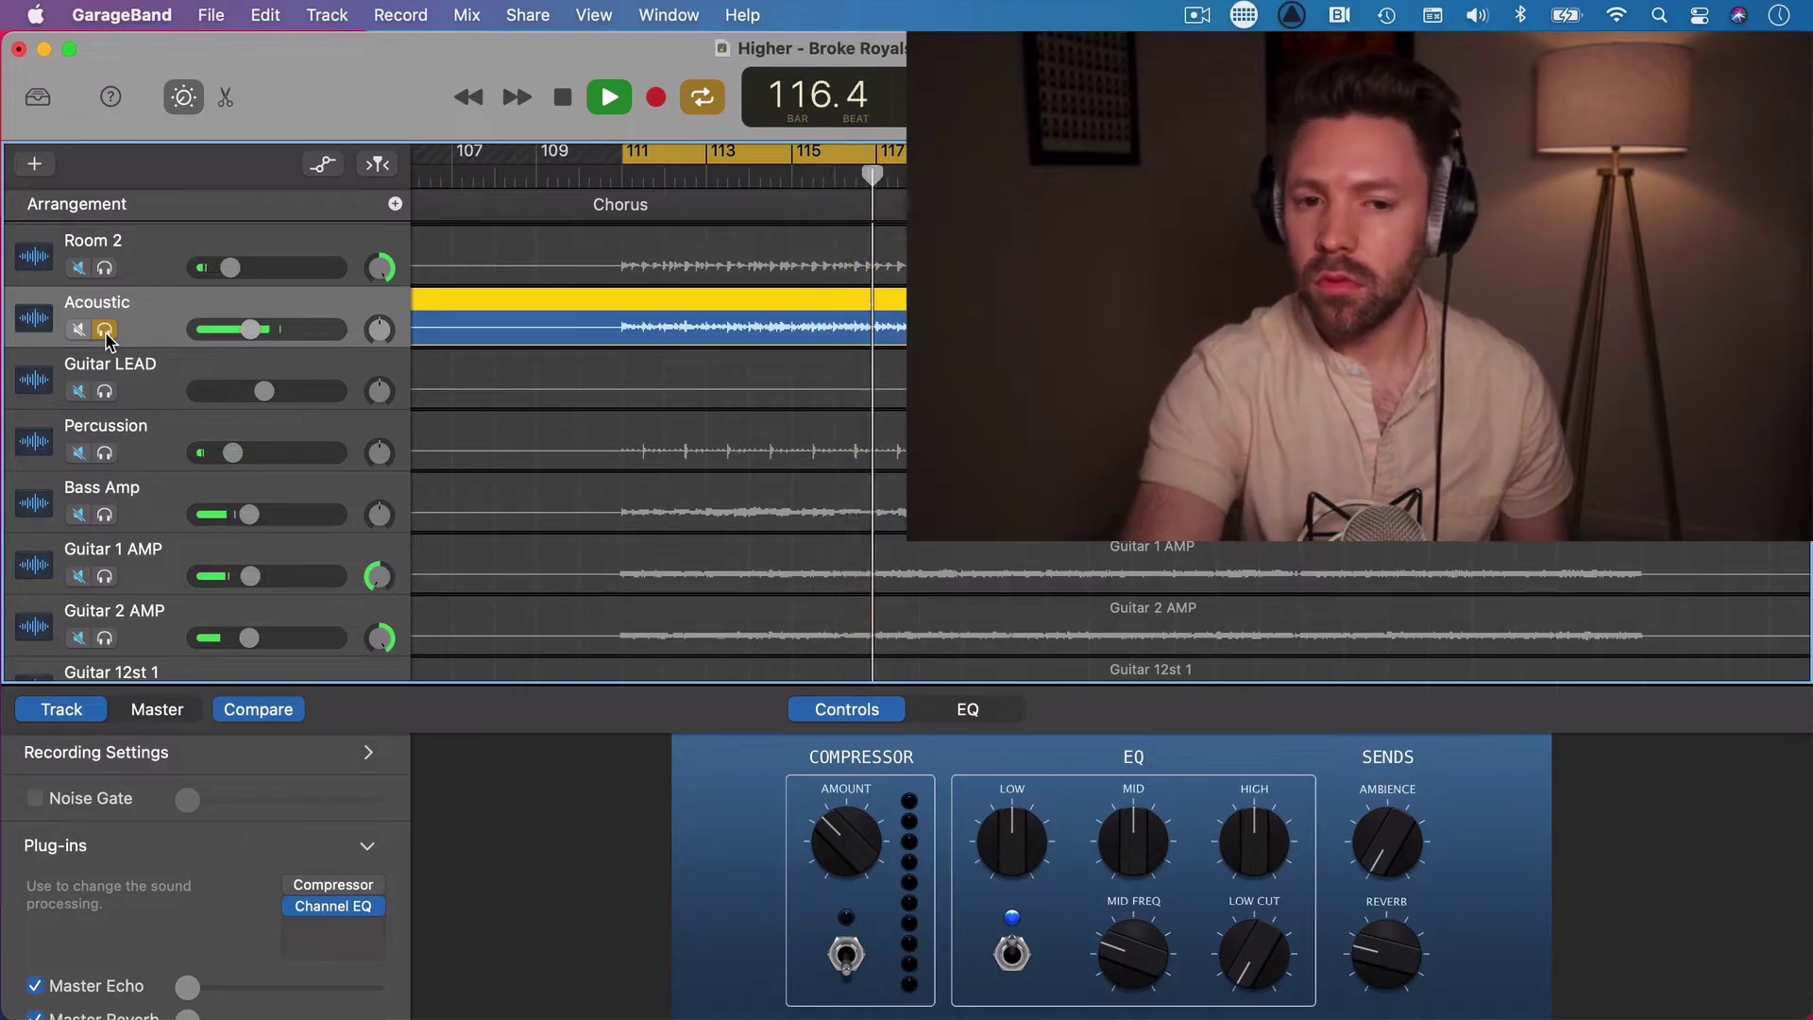
left_click(104, 330)
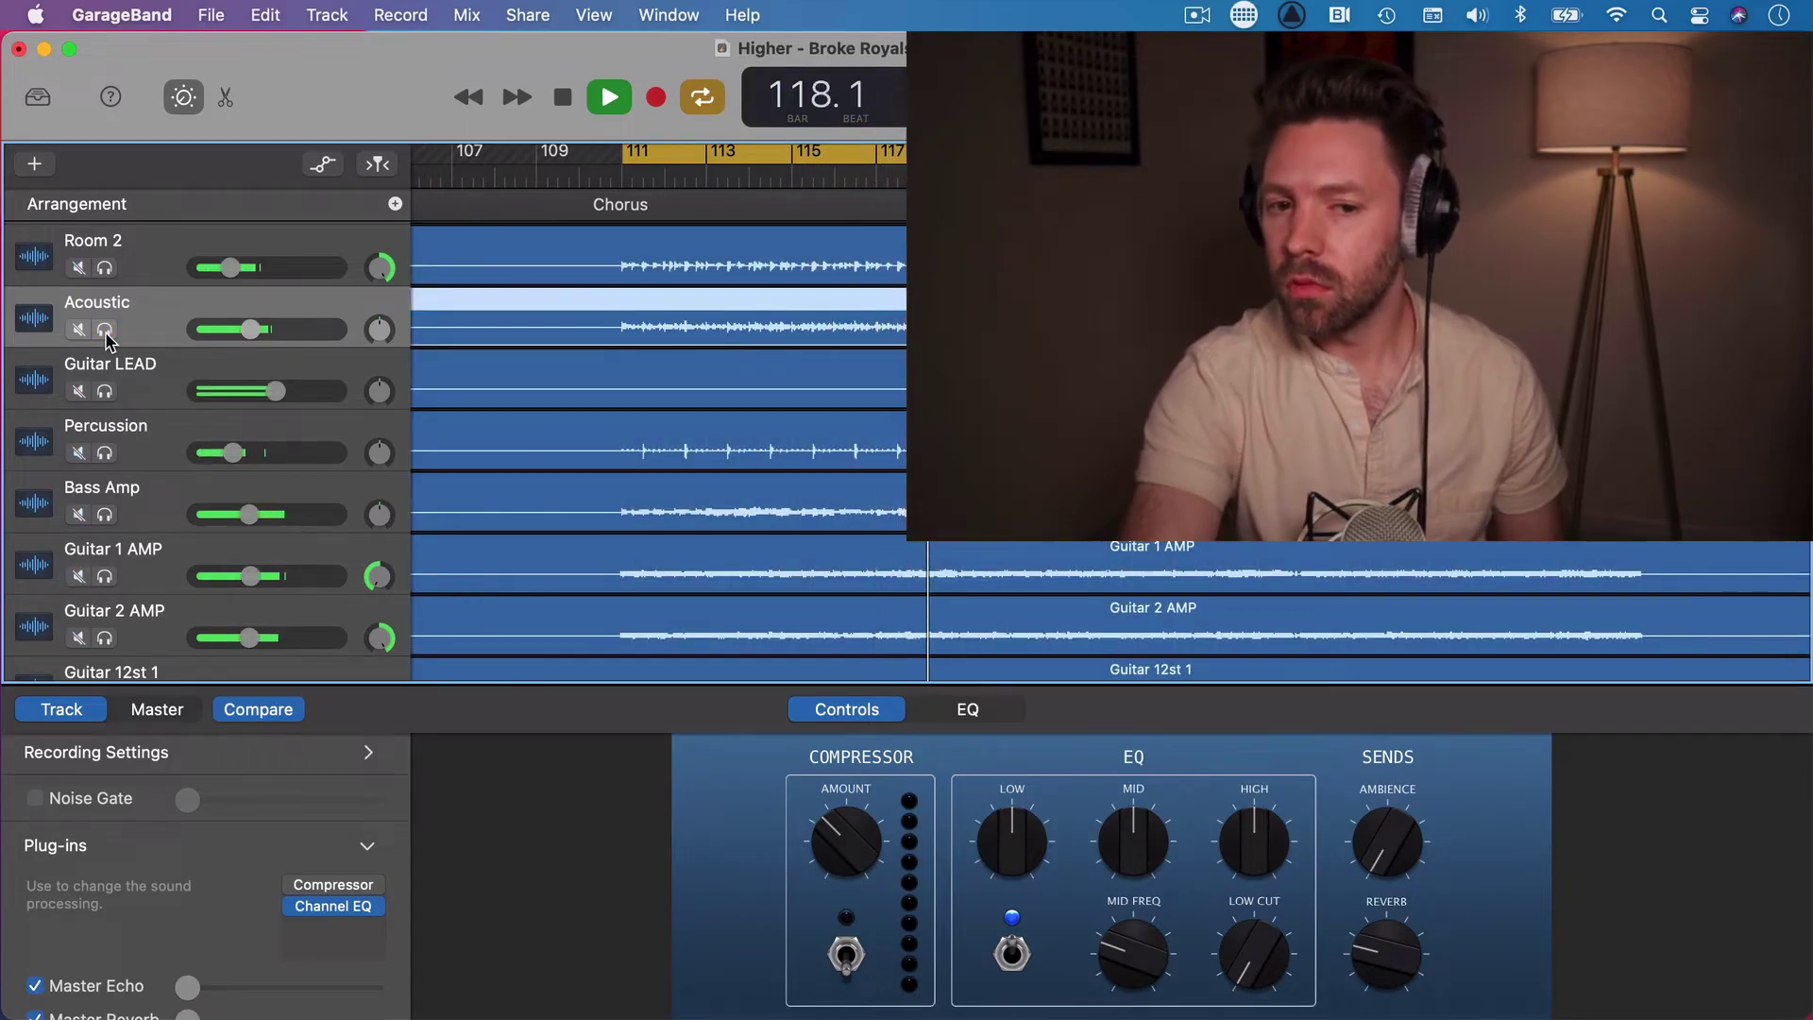
left_click(105, 330)
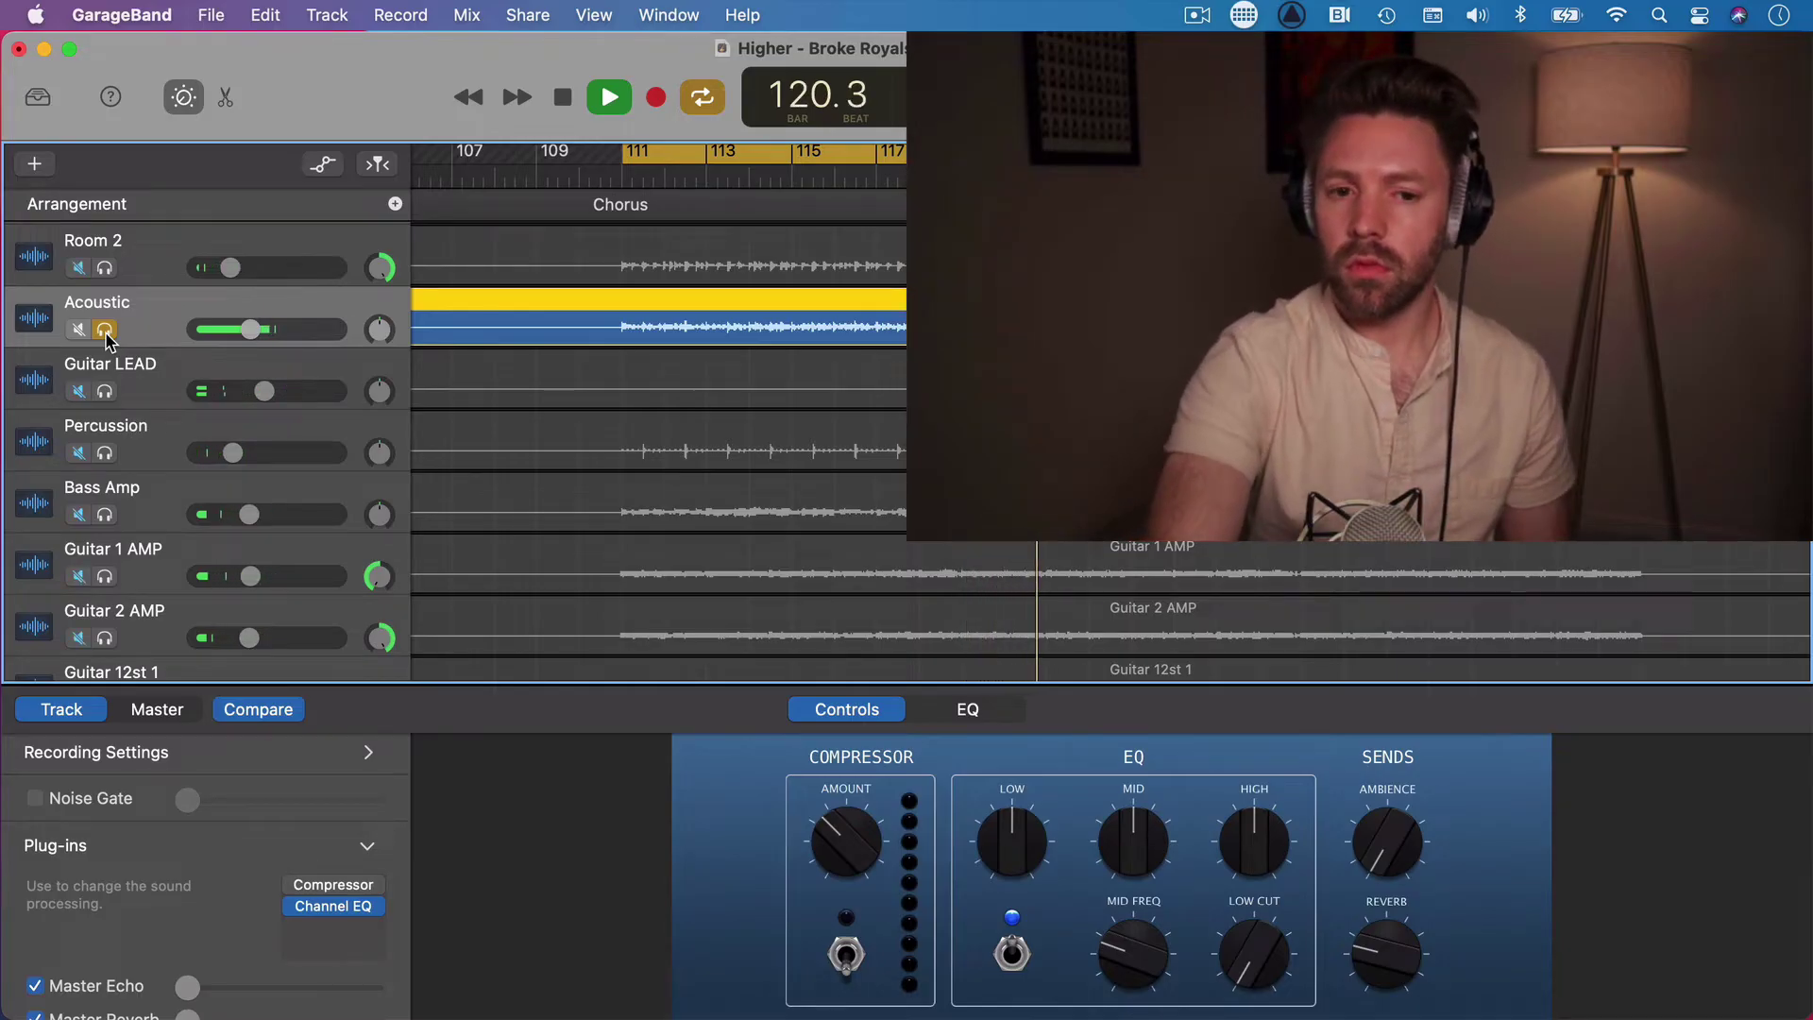
key("space")
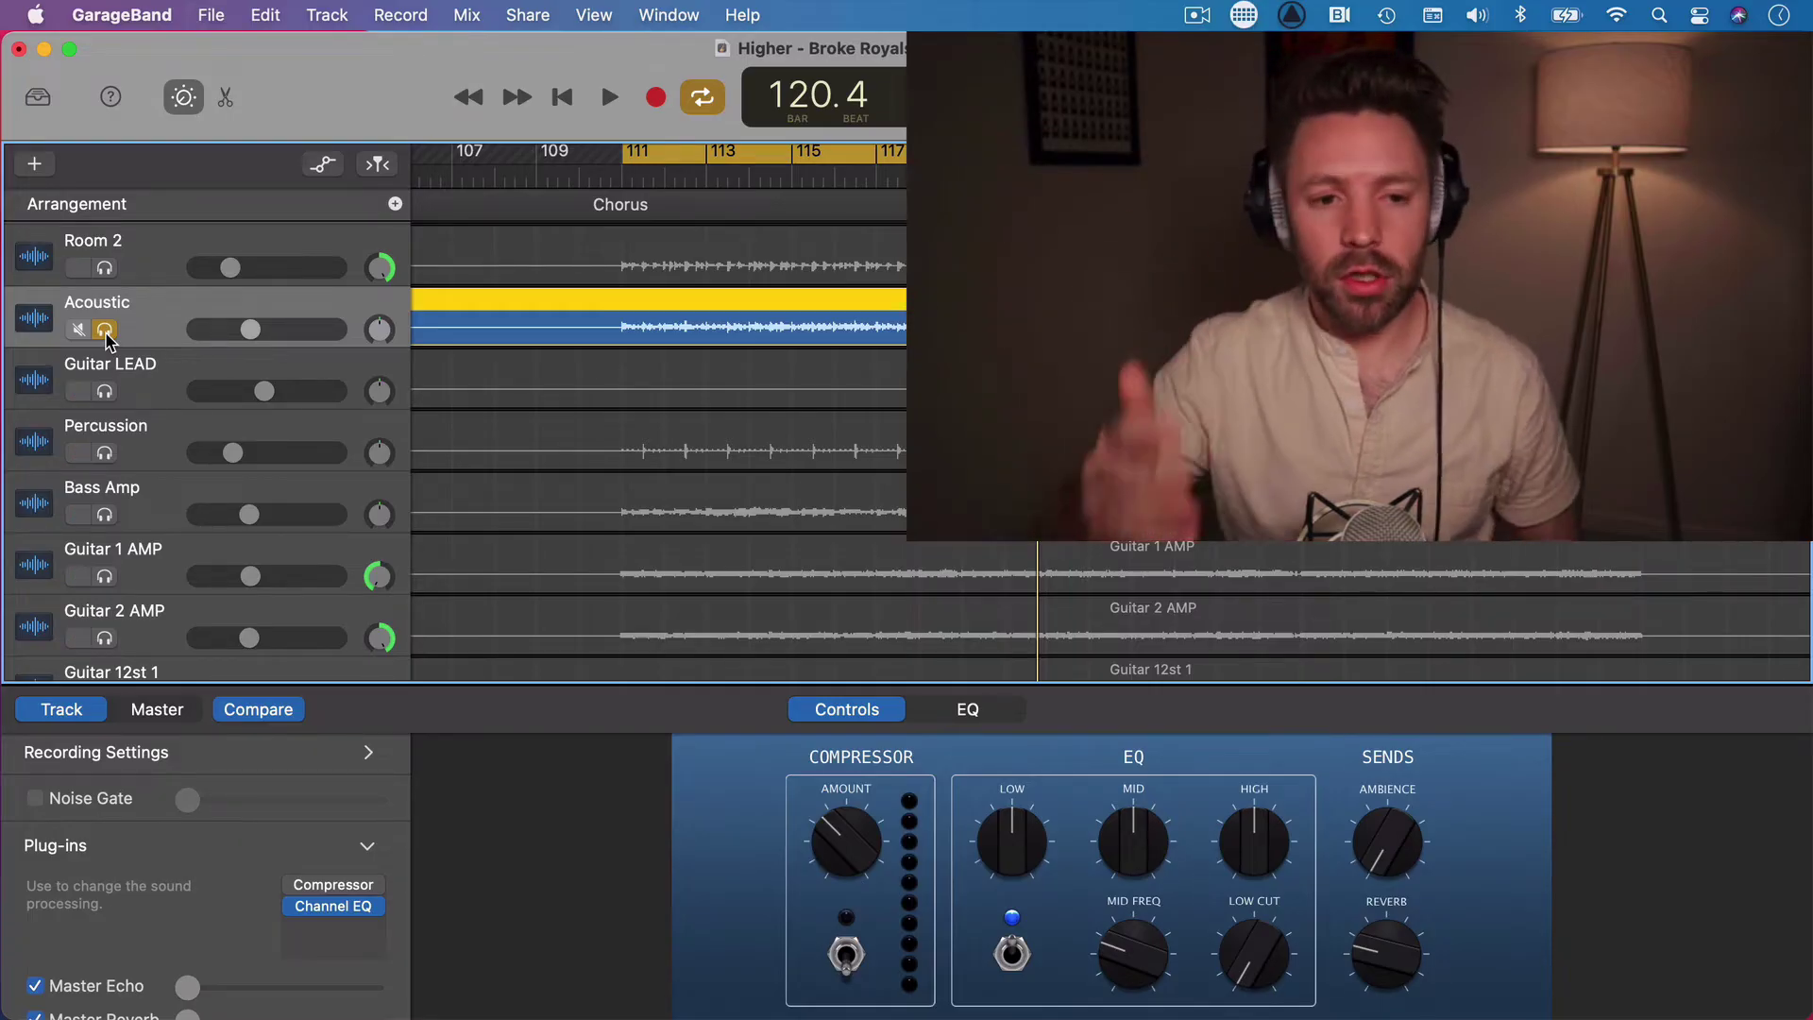
Step: Open the Acoustic track's Channel EQ, place its window clear of the track's solo controls, and play the soloed guitar
left_click(333, 905)
left_click_drag(658, 395, 632, 517)
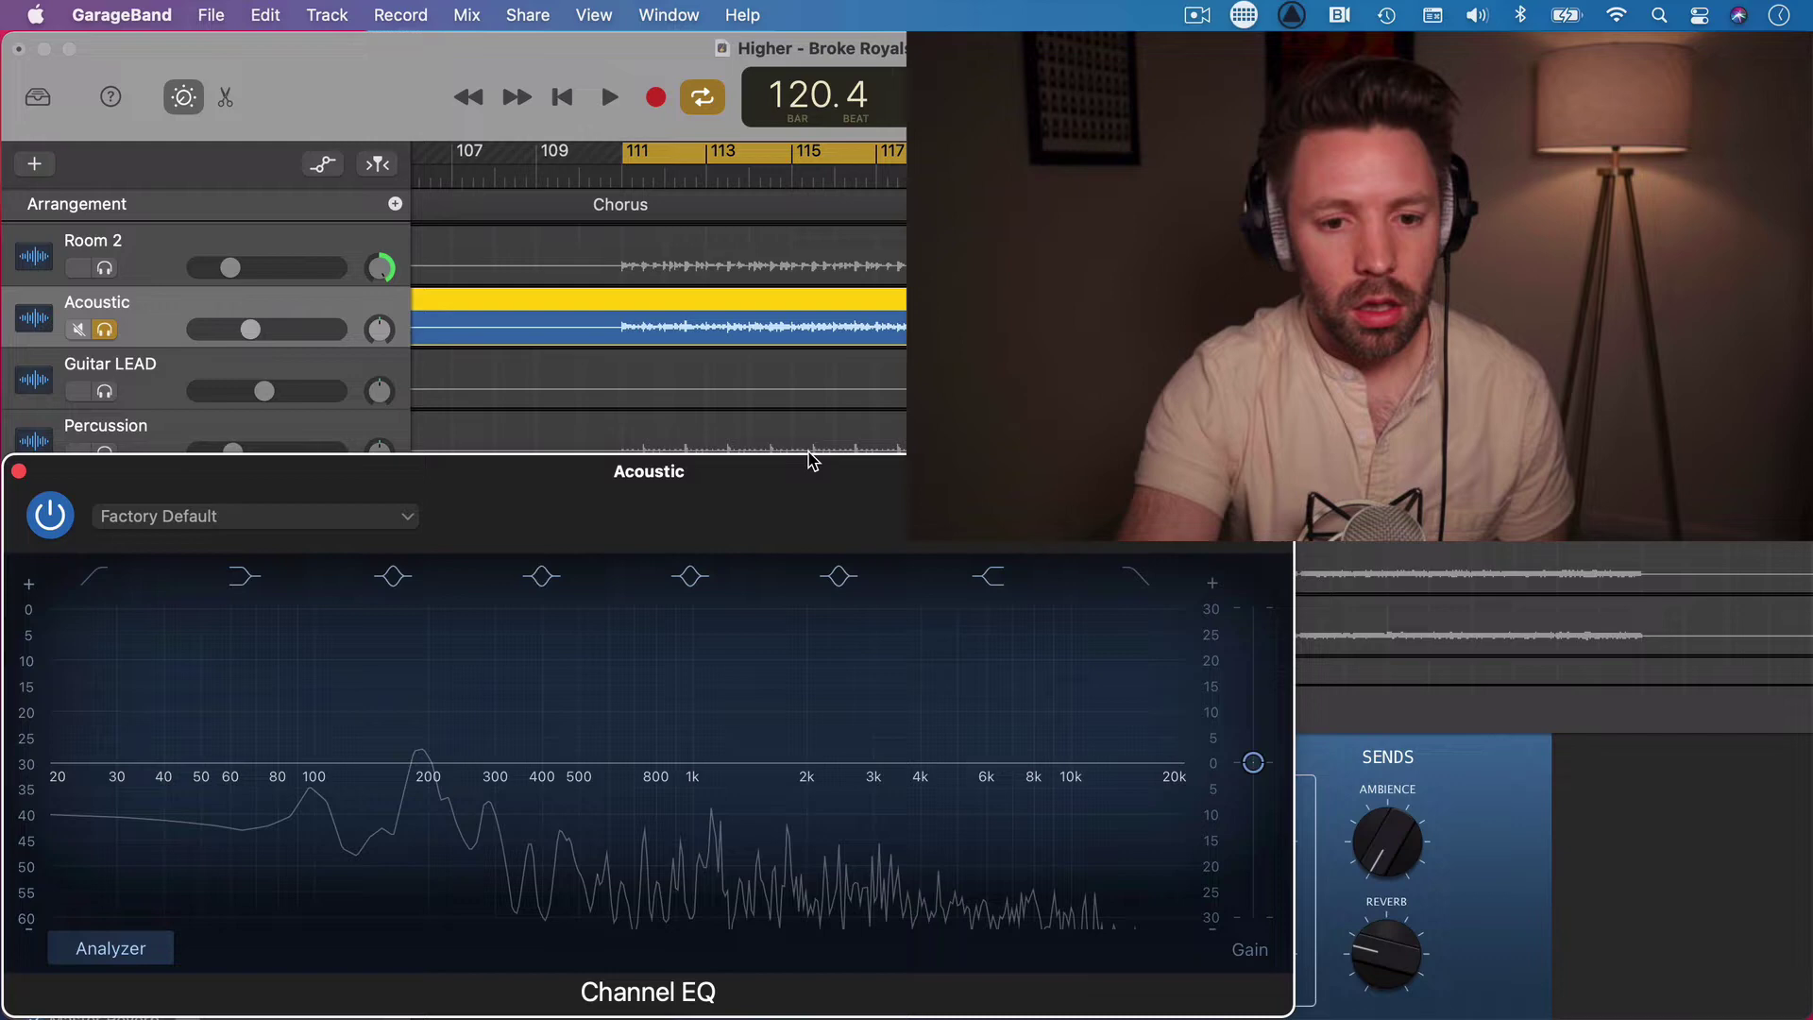
key("space")
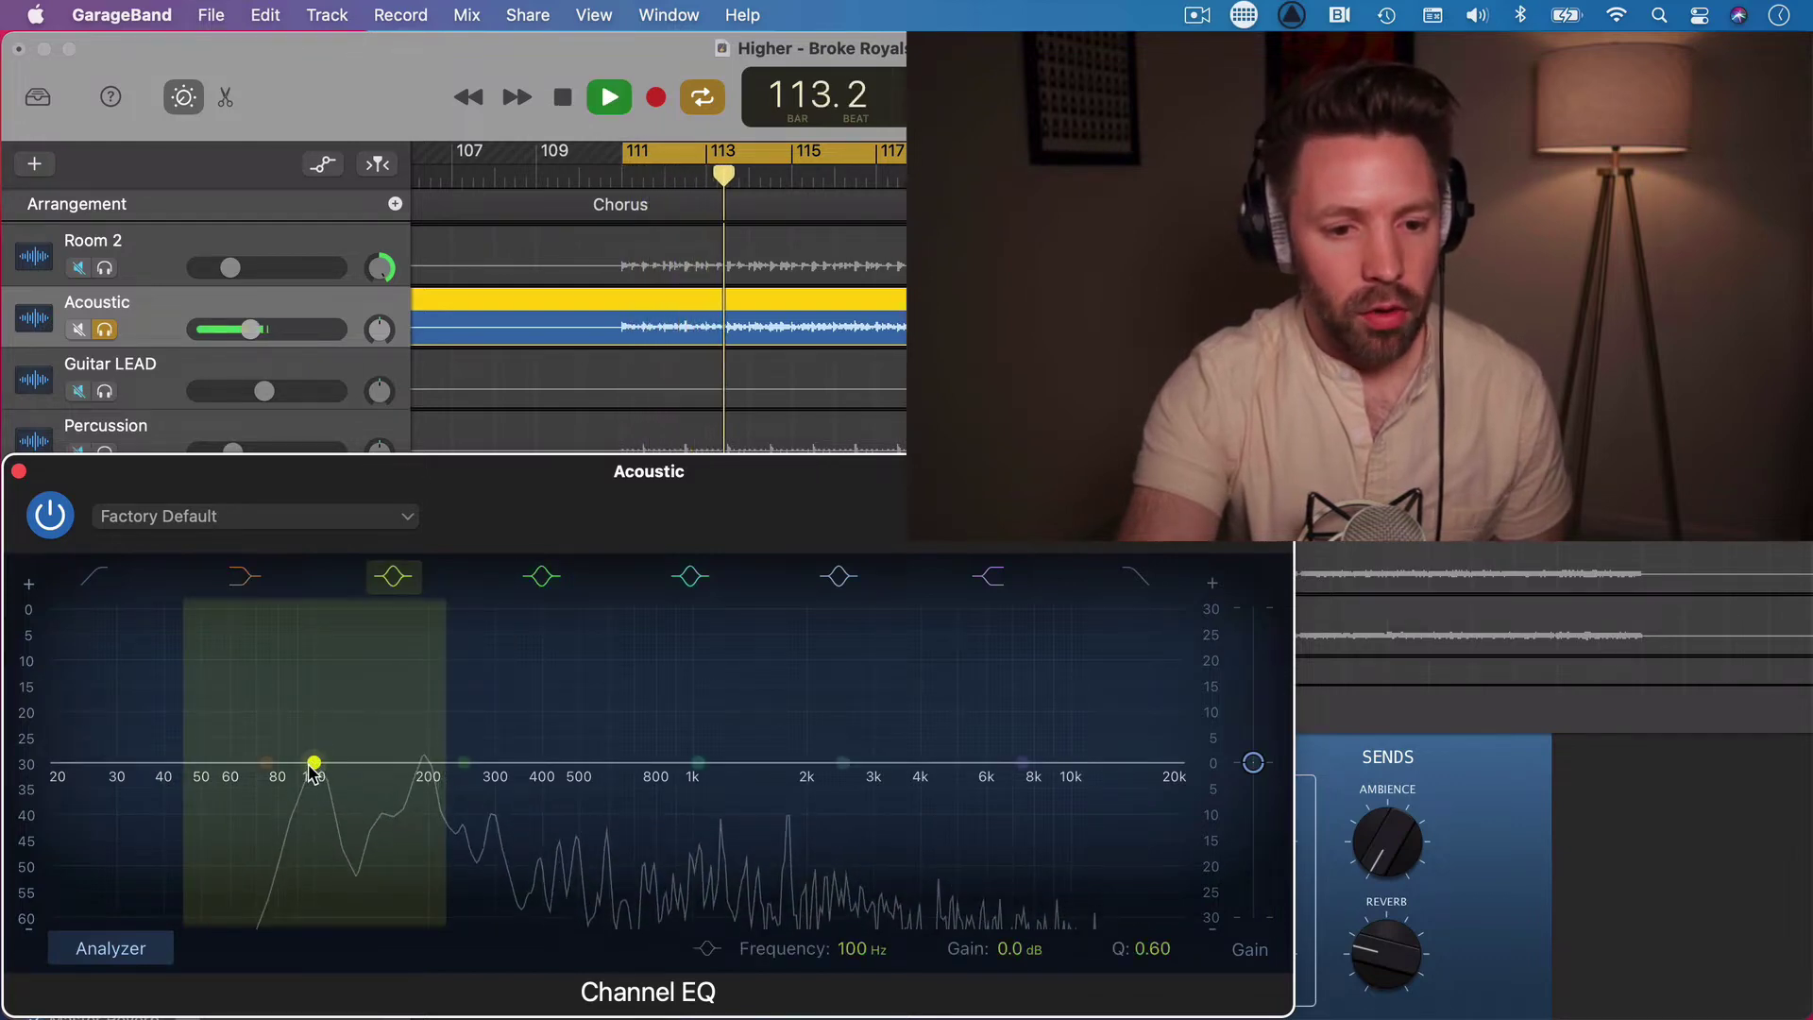
Step: Audition a boost of about 17 dB near 100 Hz, return that band to about 0 dB, and stop playback
left_click_drag(313, 753, 313, 661)
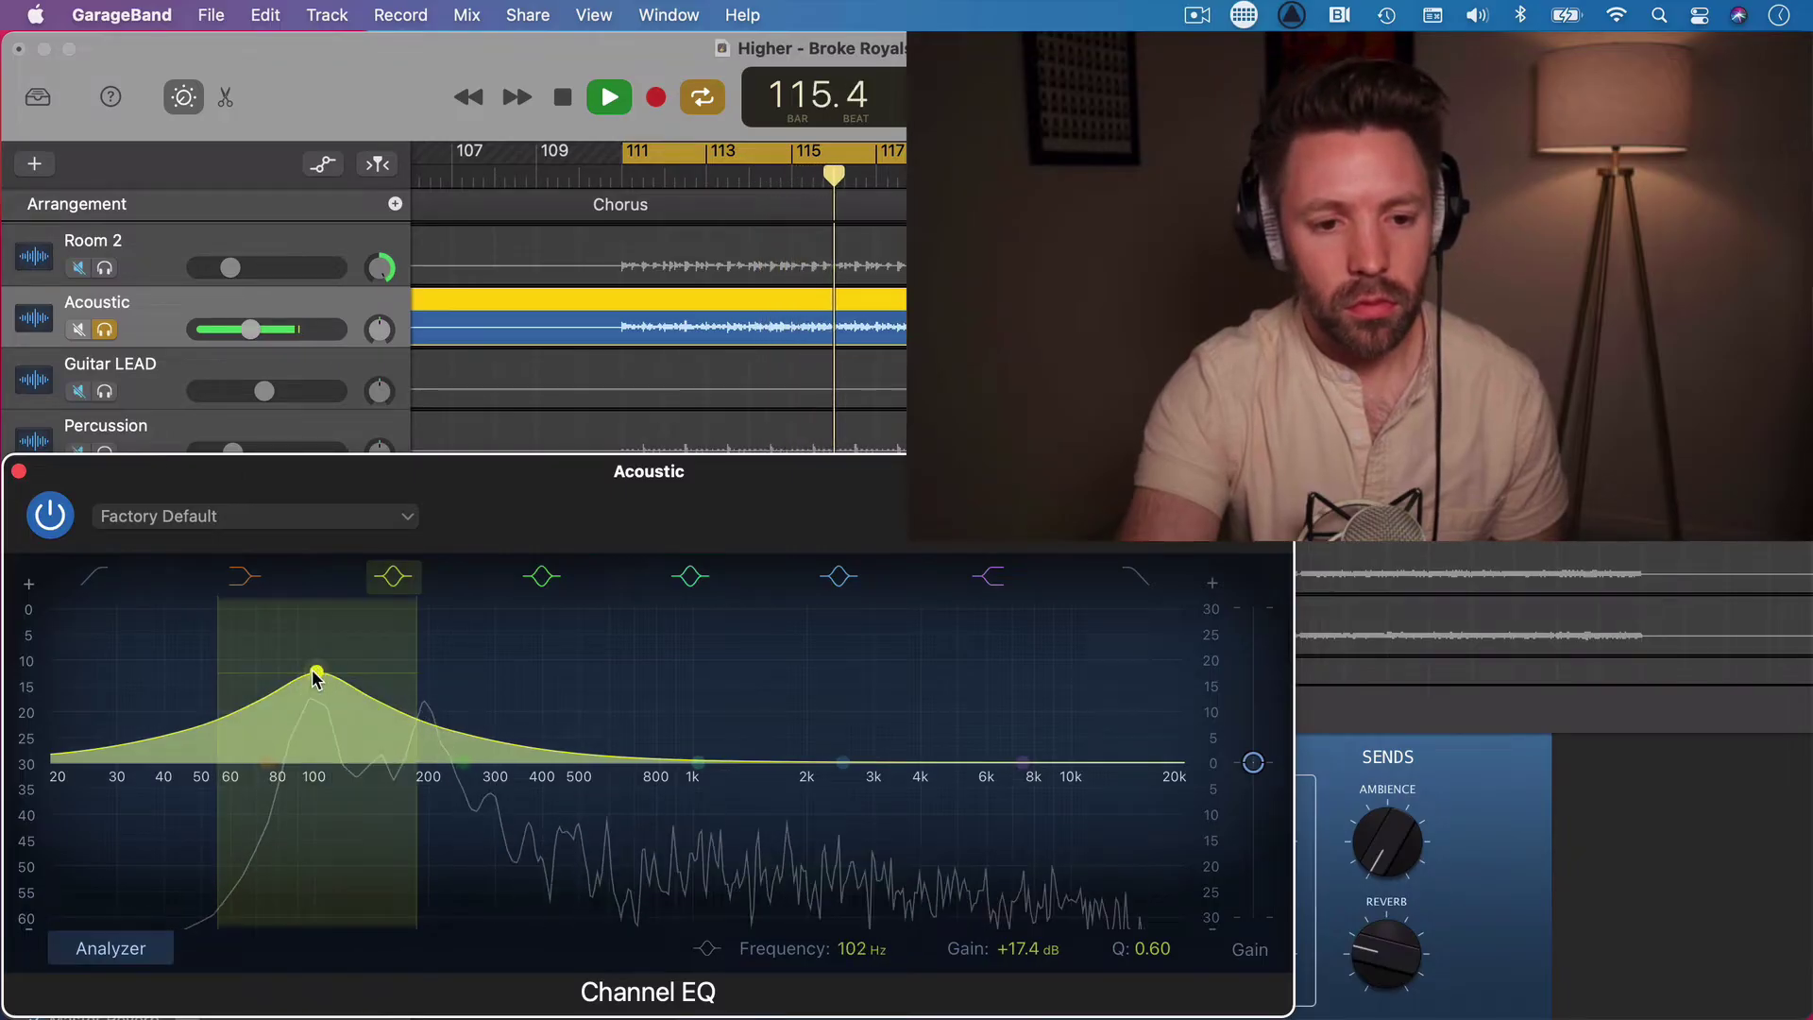
left_click_drag(316, 677, 315, 789)
key("space")
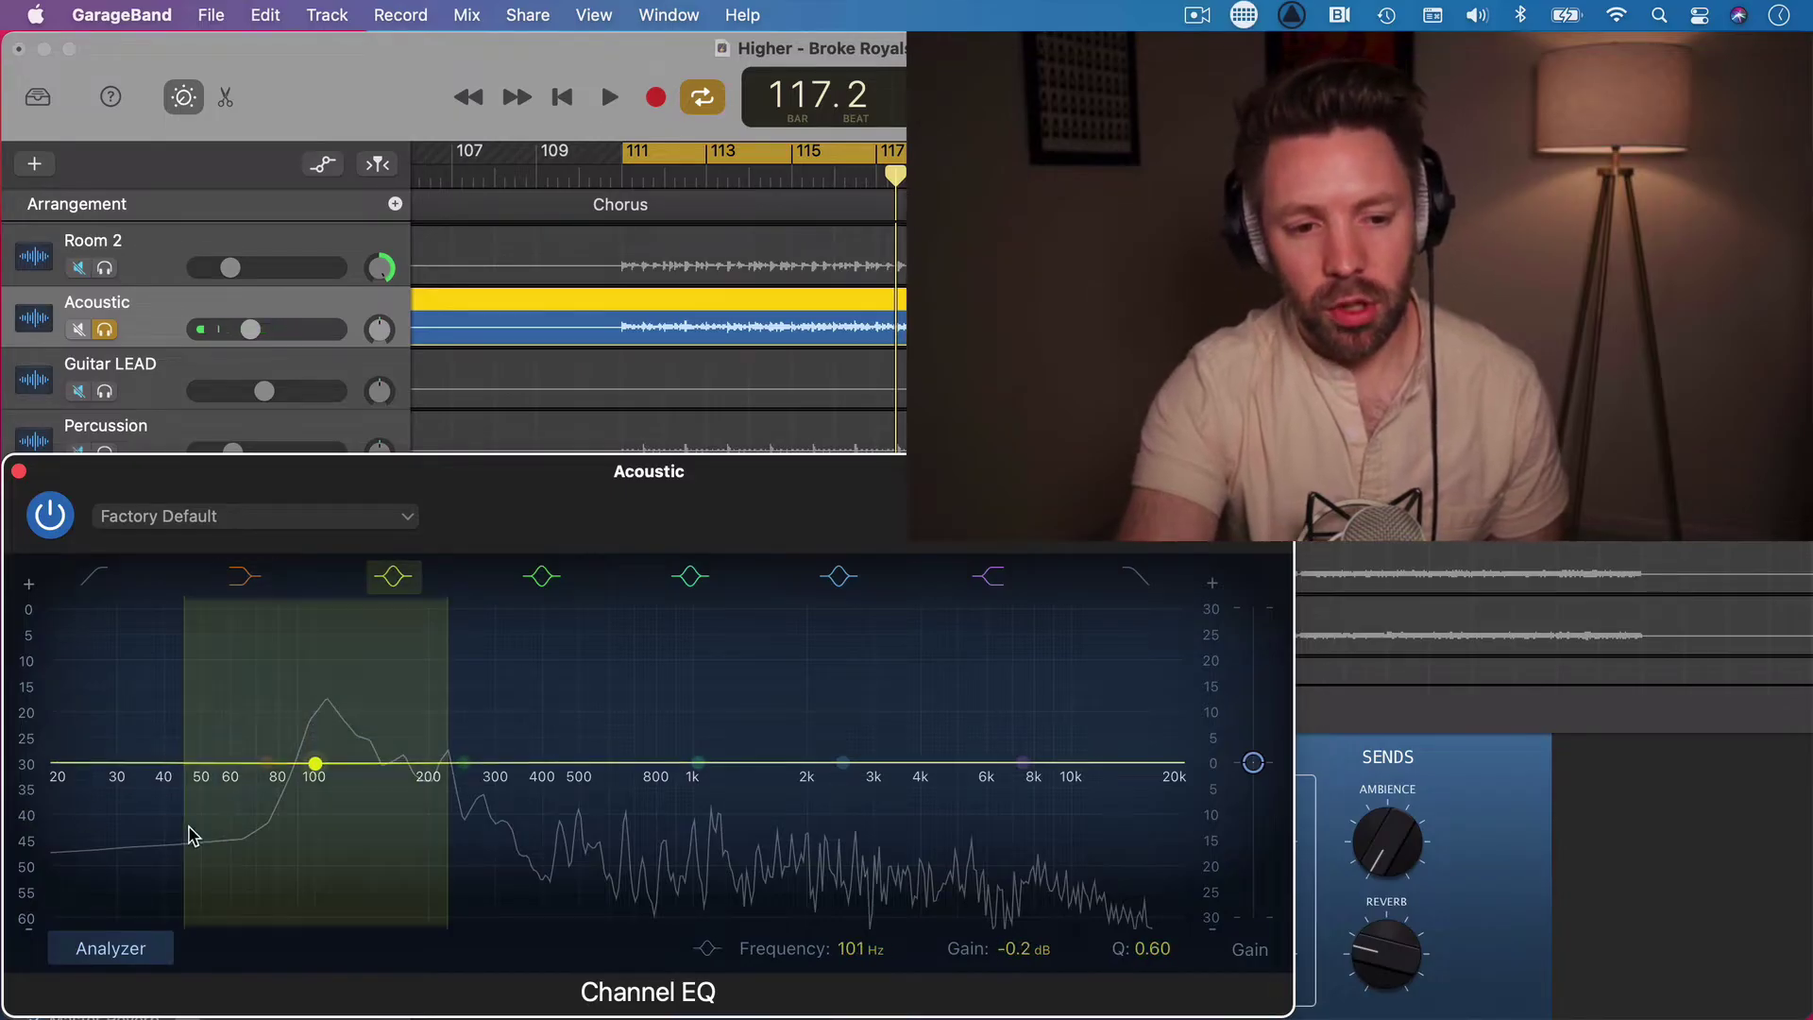
Step: Enable the low-cut filter on the Acoustic EQ, raise its cutoff to about 108 Hz, and play it back
left_click(91, 580)
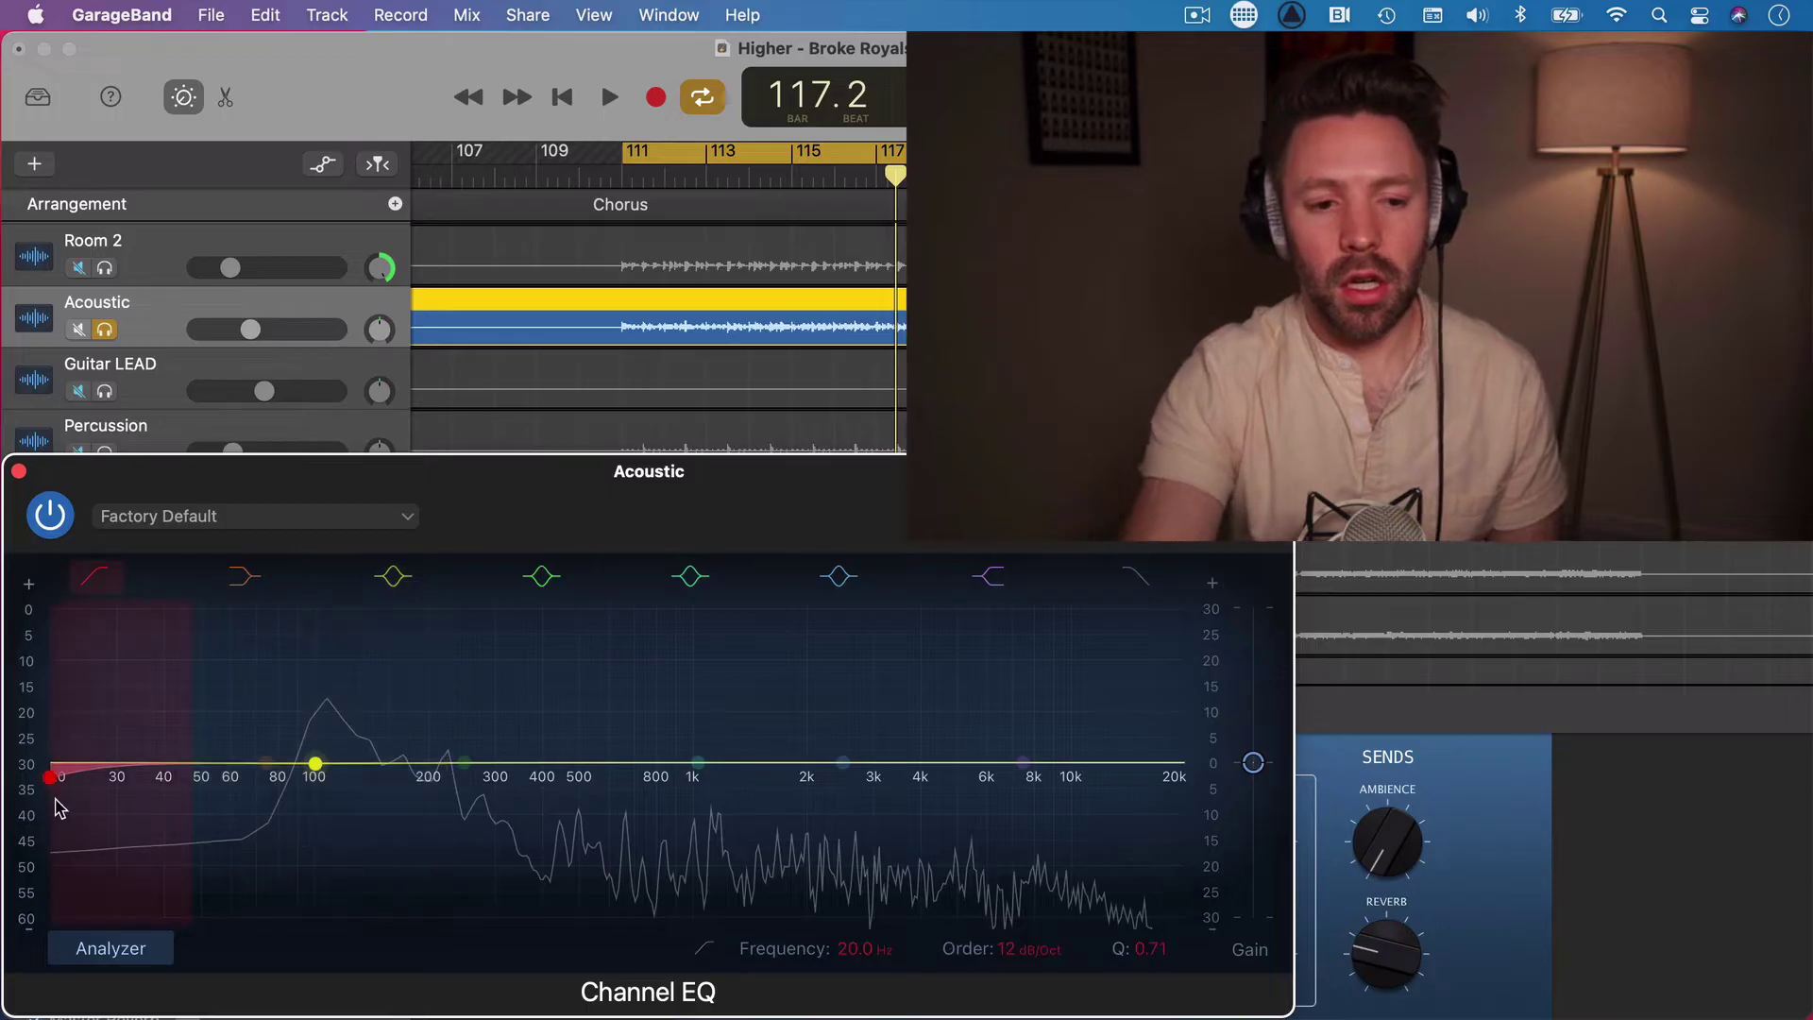
left_click_drag(51, 776, 340, 775)
key("space")
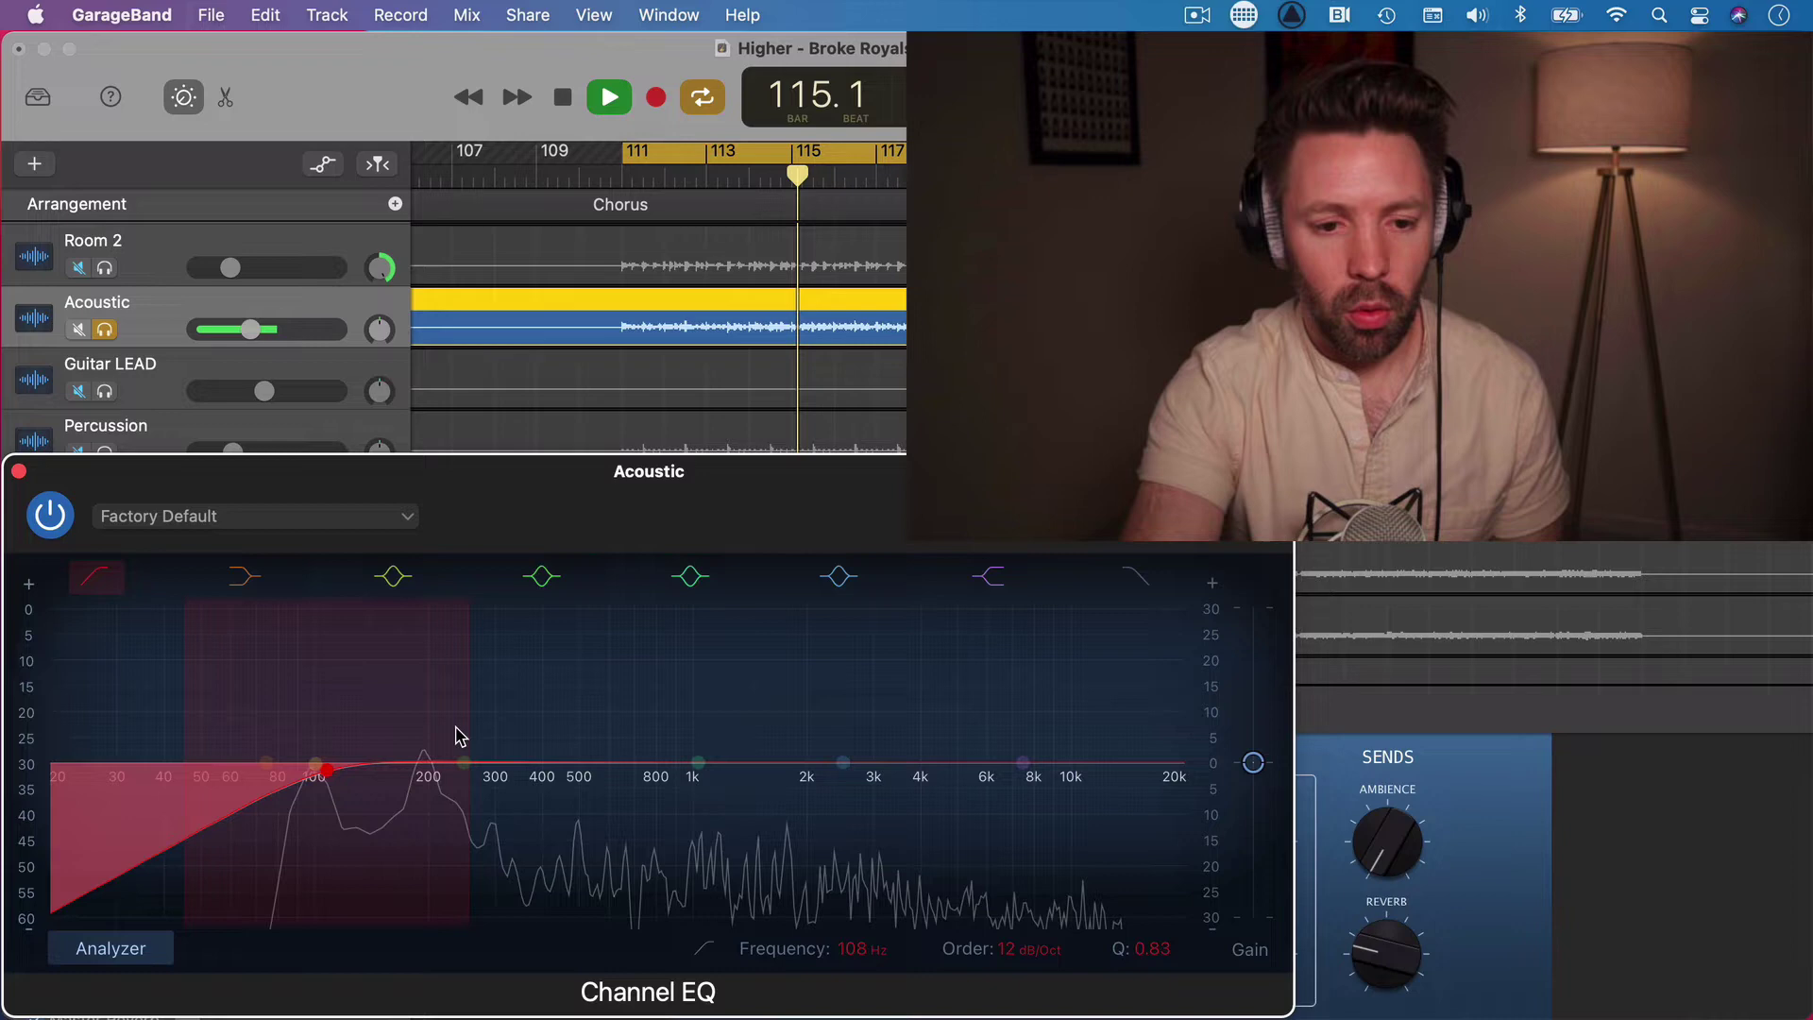
Step: Steepen the low-cut filter's slope to 36 dB/Oct
left_click_drag(466, 702, 409, 701)
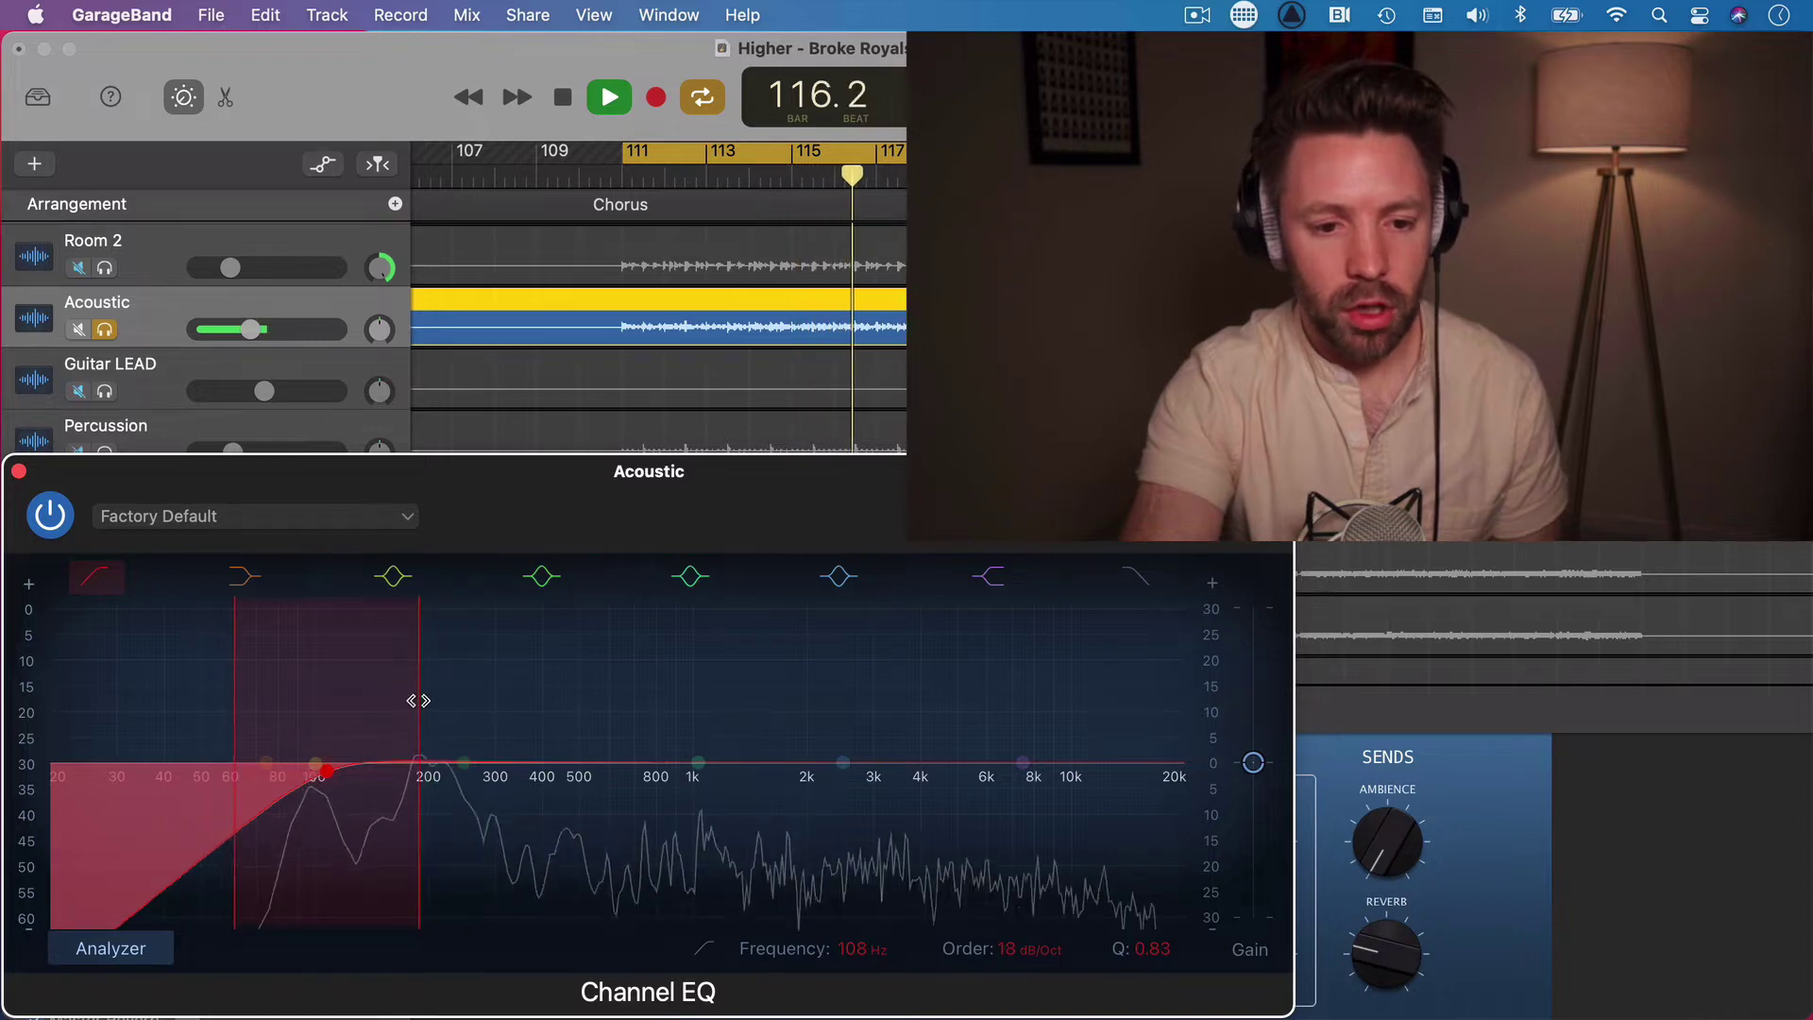
key("space")
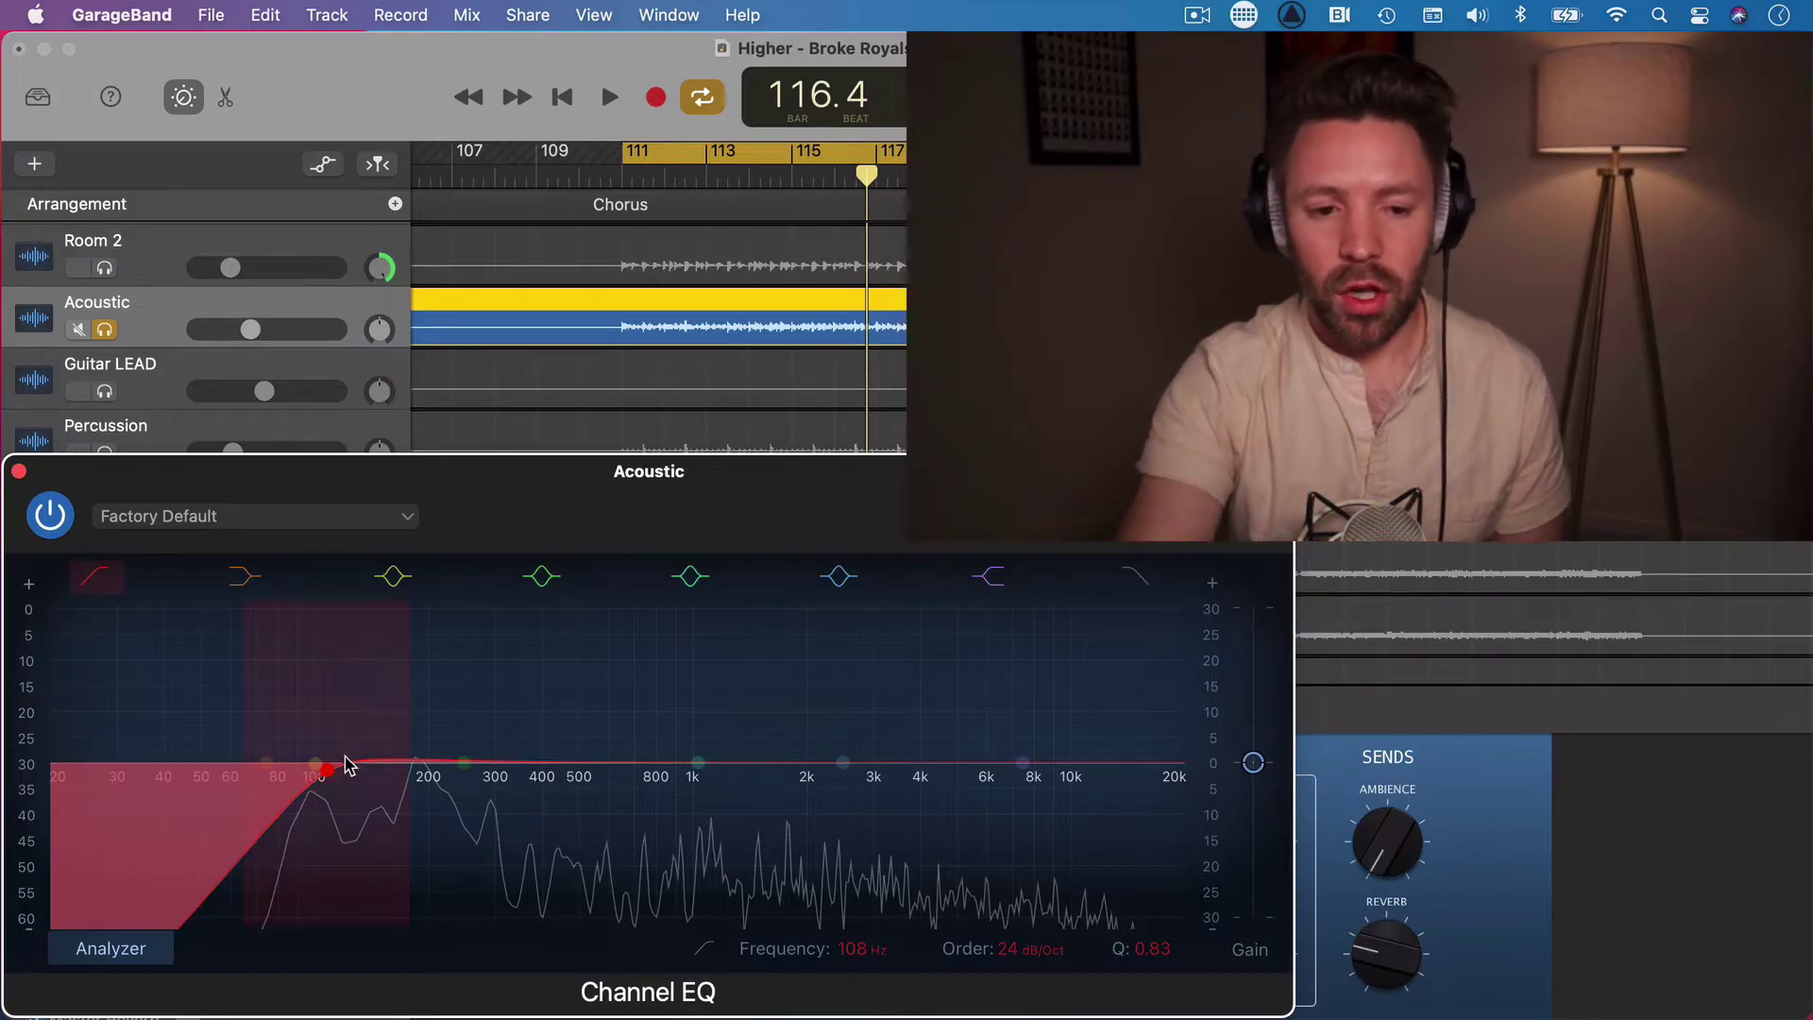
left_click_drag(403, 717, 365, 721)
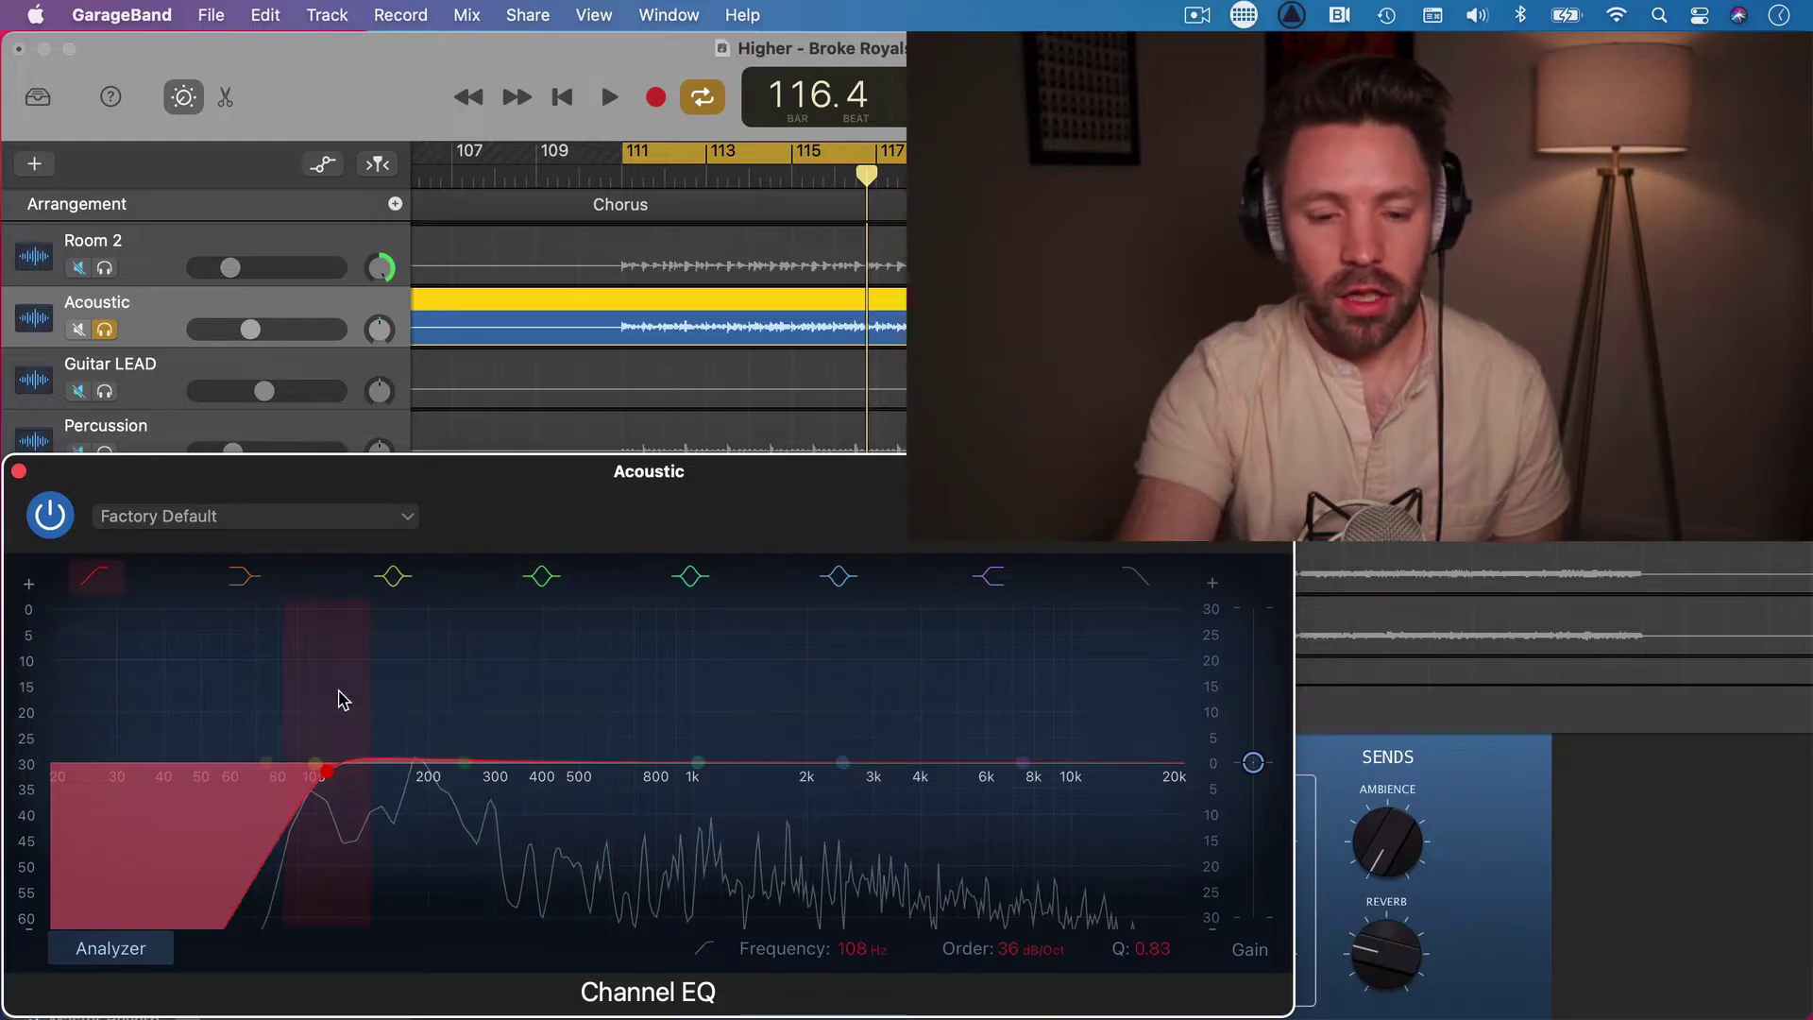
left_click_drag(366, 694, 381, 702)
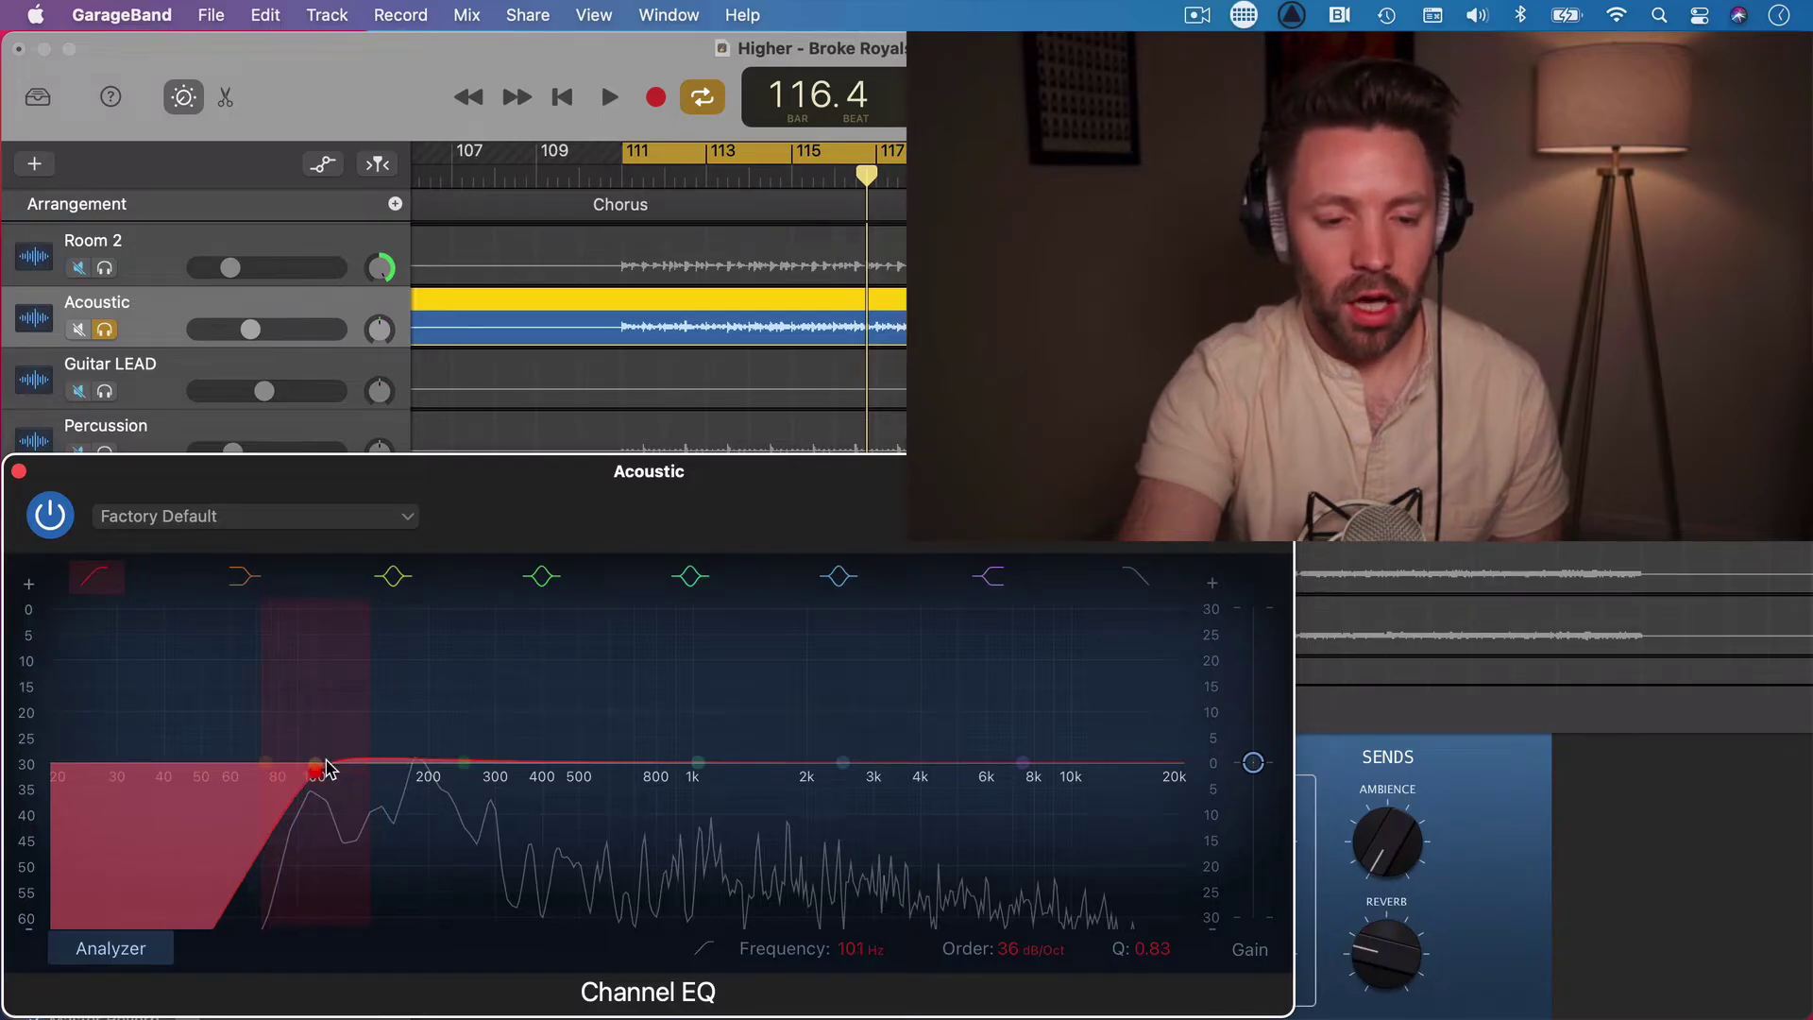
Step: Adjust the low-cut filter during playback to about 127 Hz with a Q of 0.71
key("space")
mouse_move(325, 769)
left_mouse_down()
mouse_move(309, 780)
mouse_move(345, 783)
left_mouse_up()
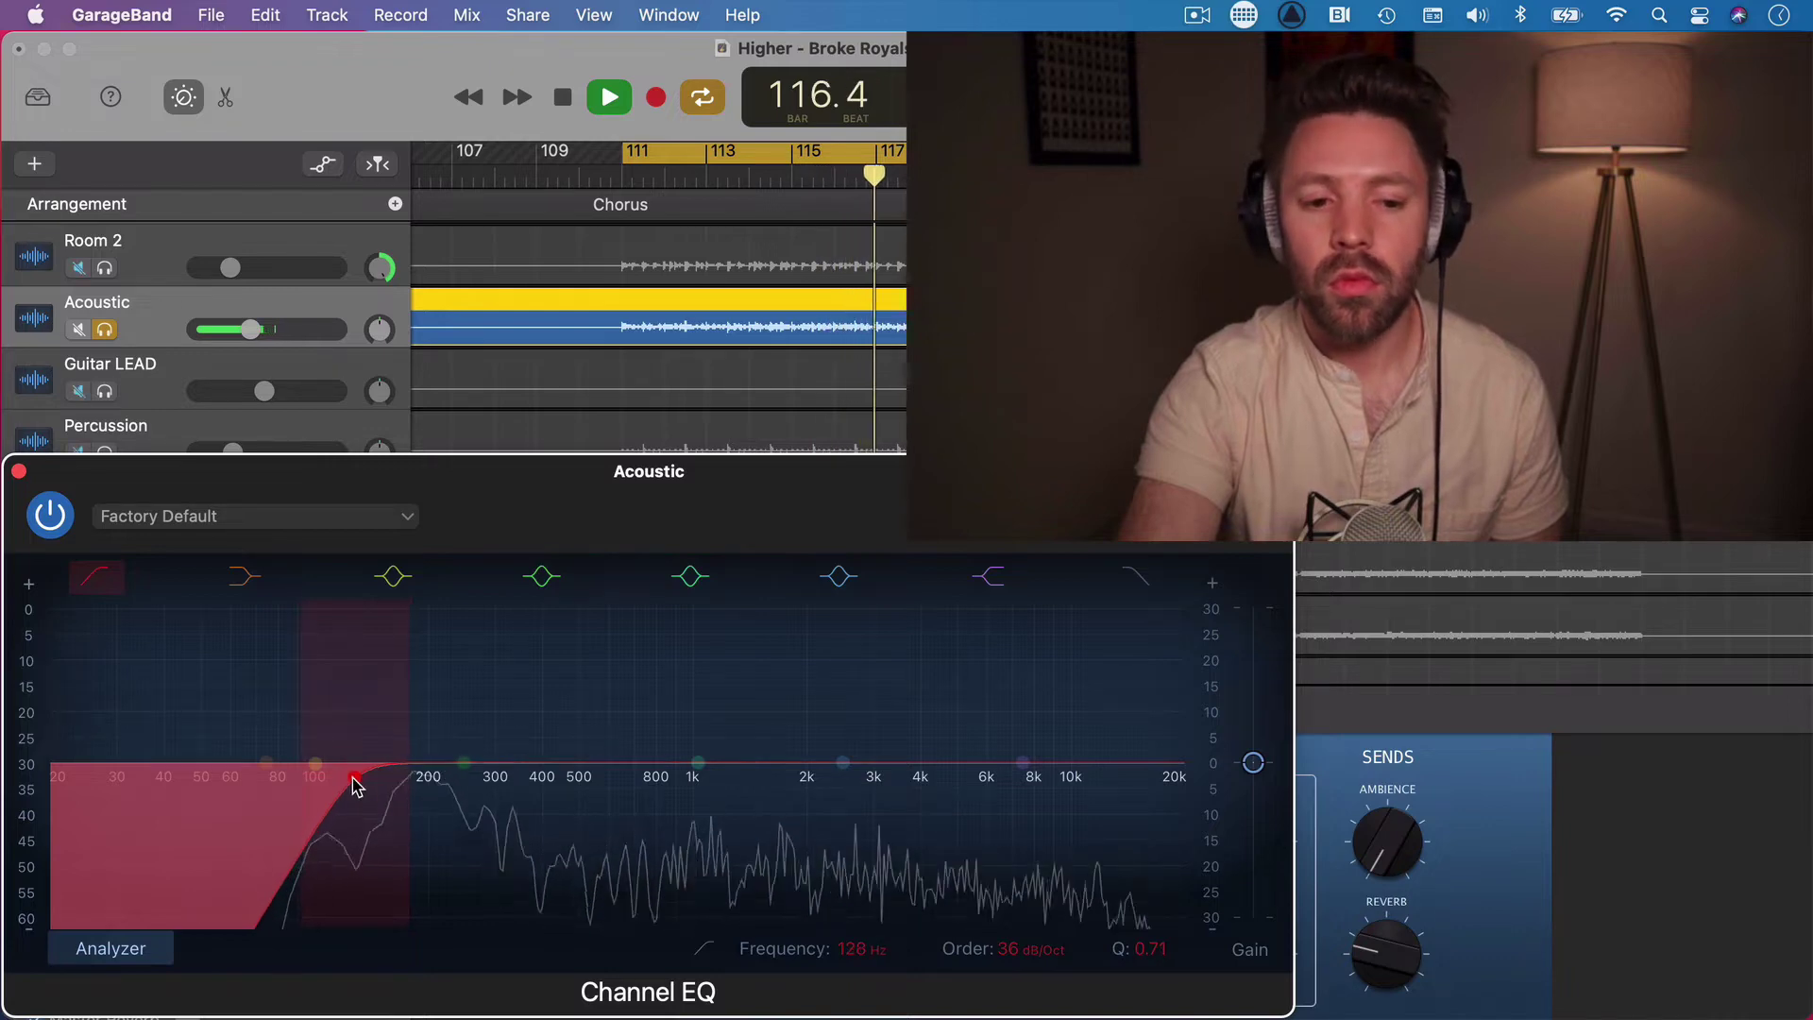
left_click_drag(355, 785, 352, 783)
key("space")
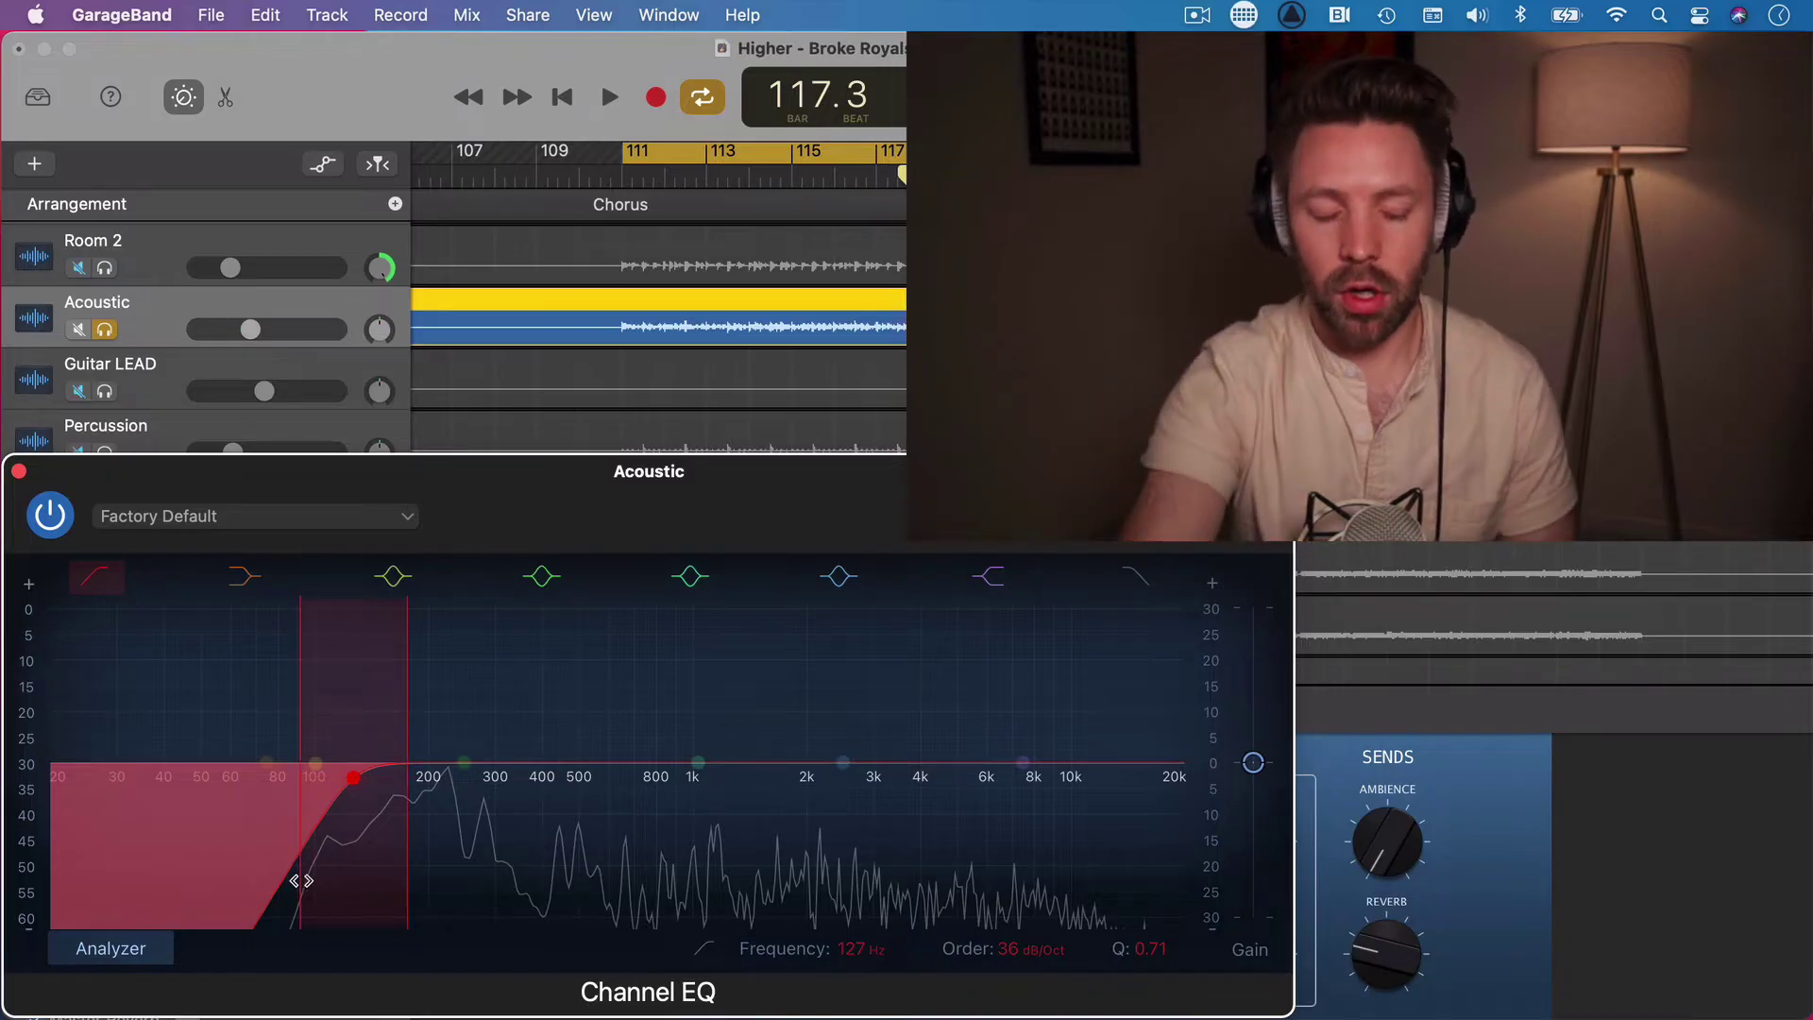
Step: Compare lower low-cut frequencies down to about 91 Hz by ear and settle the cutoff at about 137 Hz
key("space")
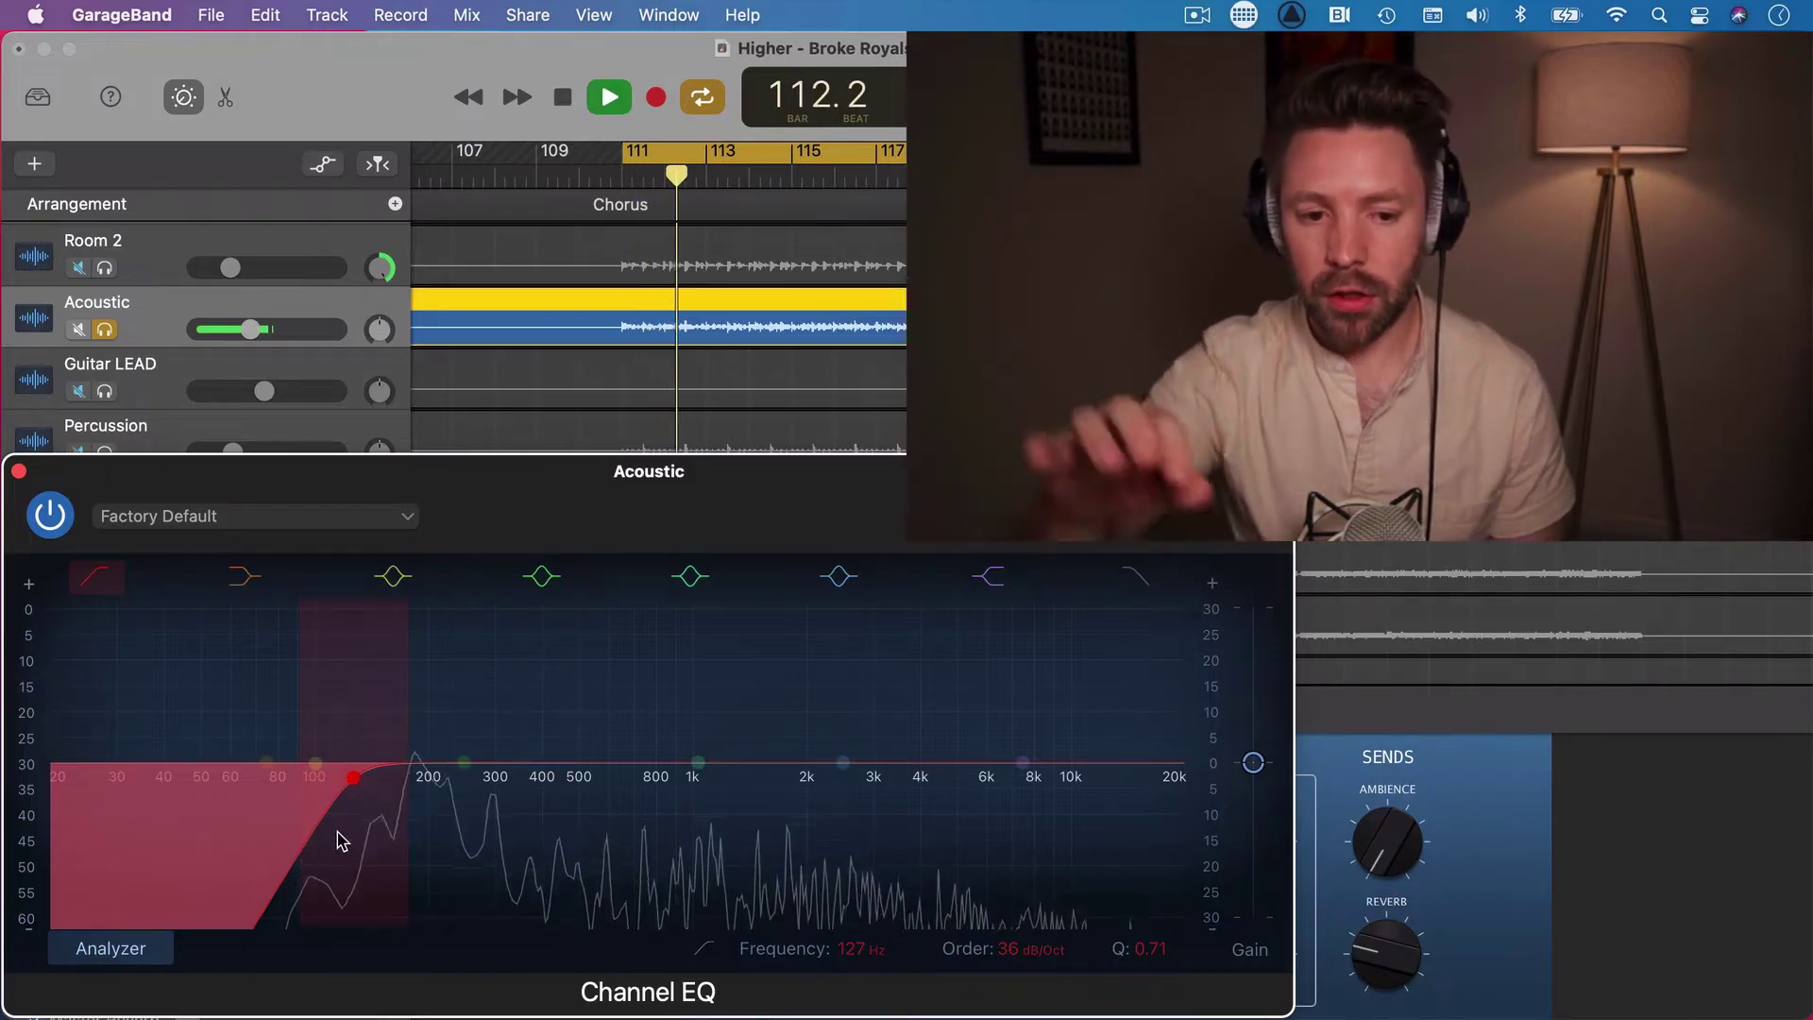
left_click_drag(351, 782, 297, 784)
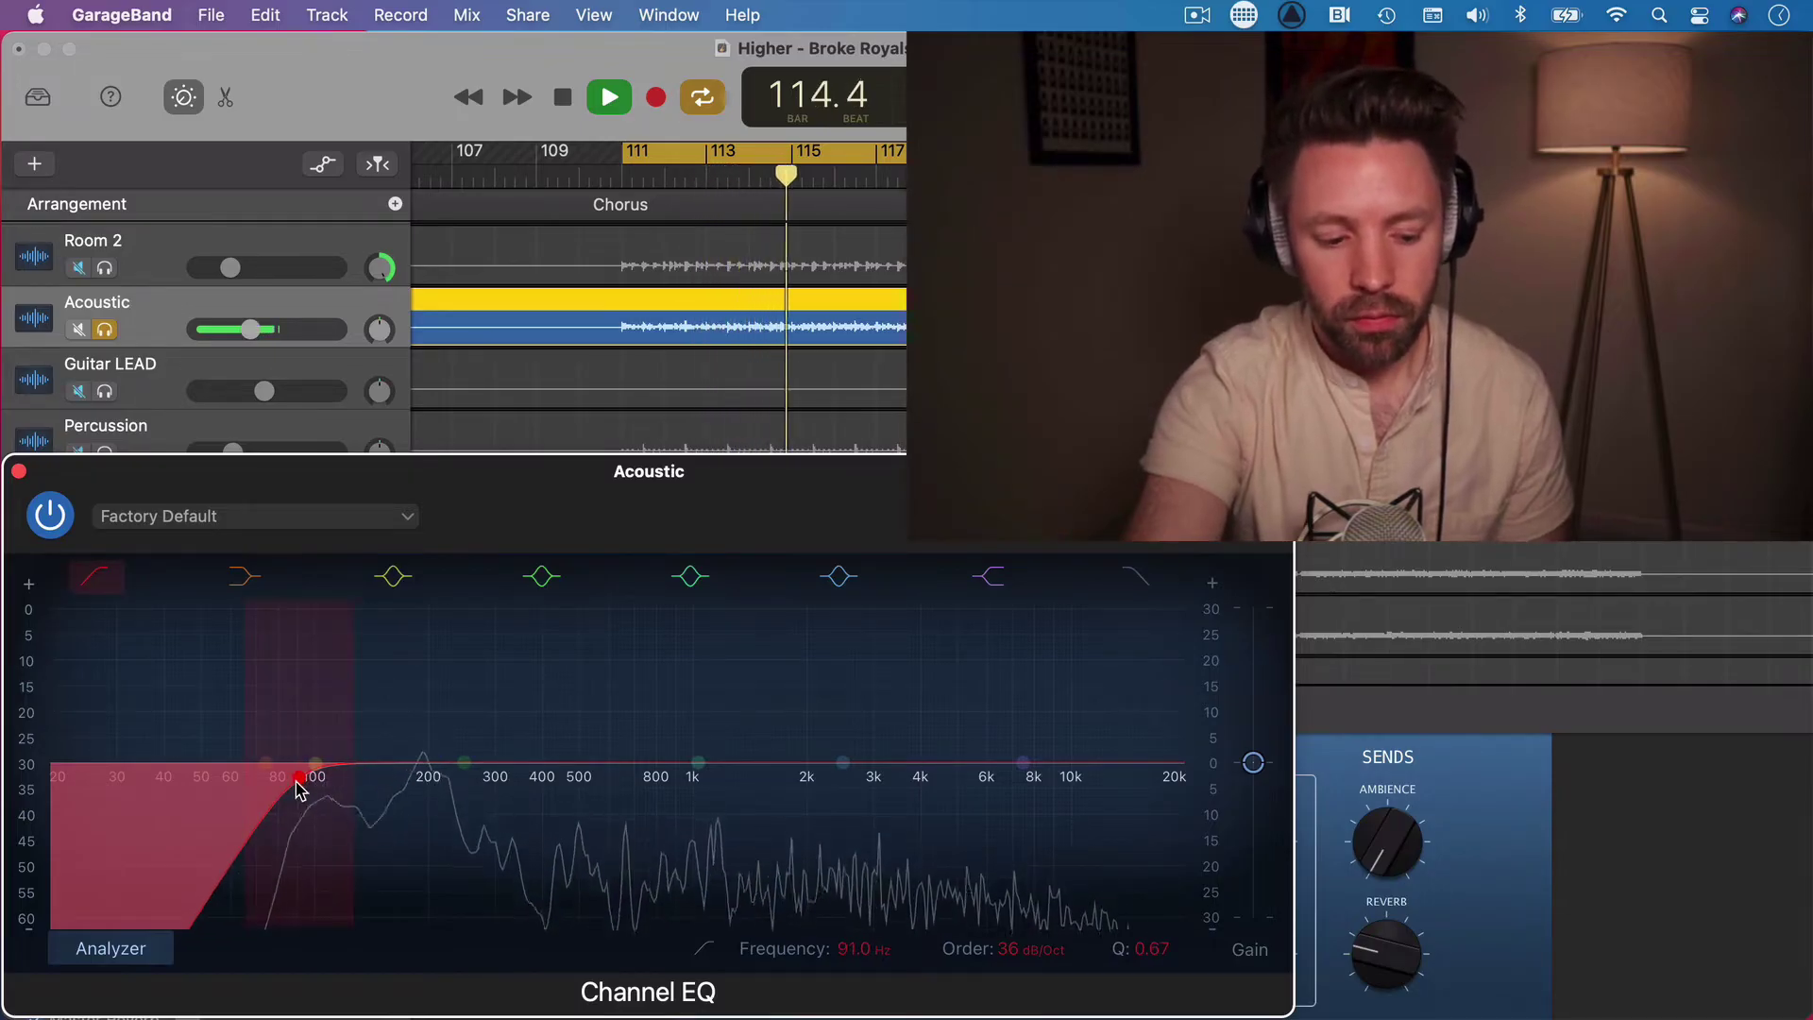
key("space")
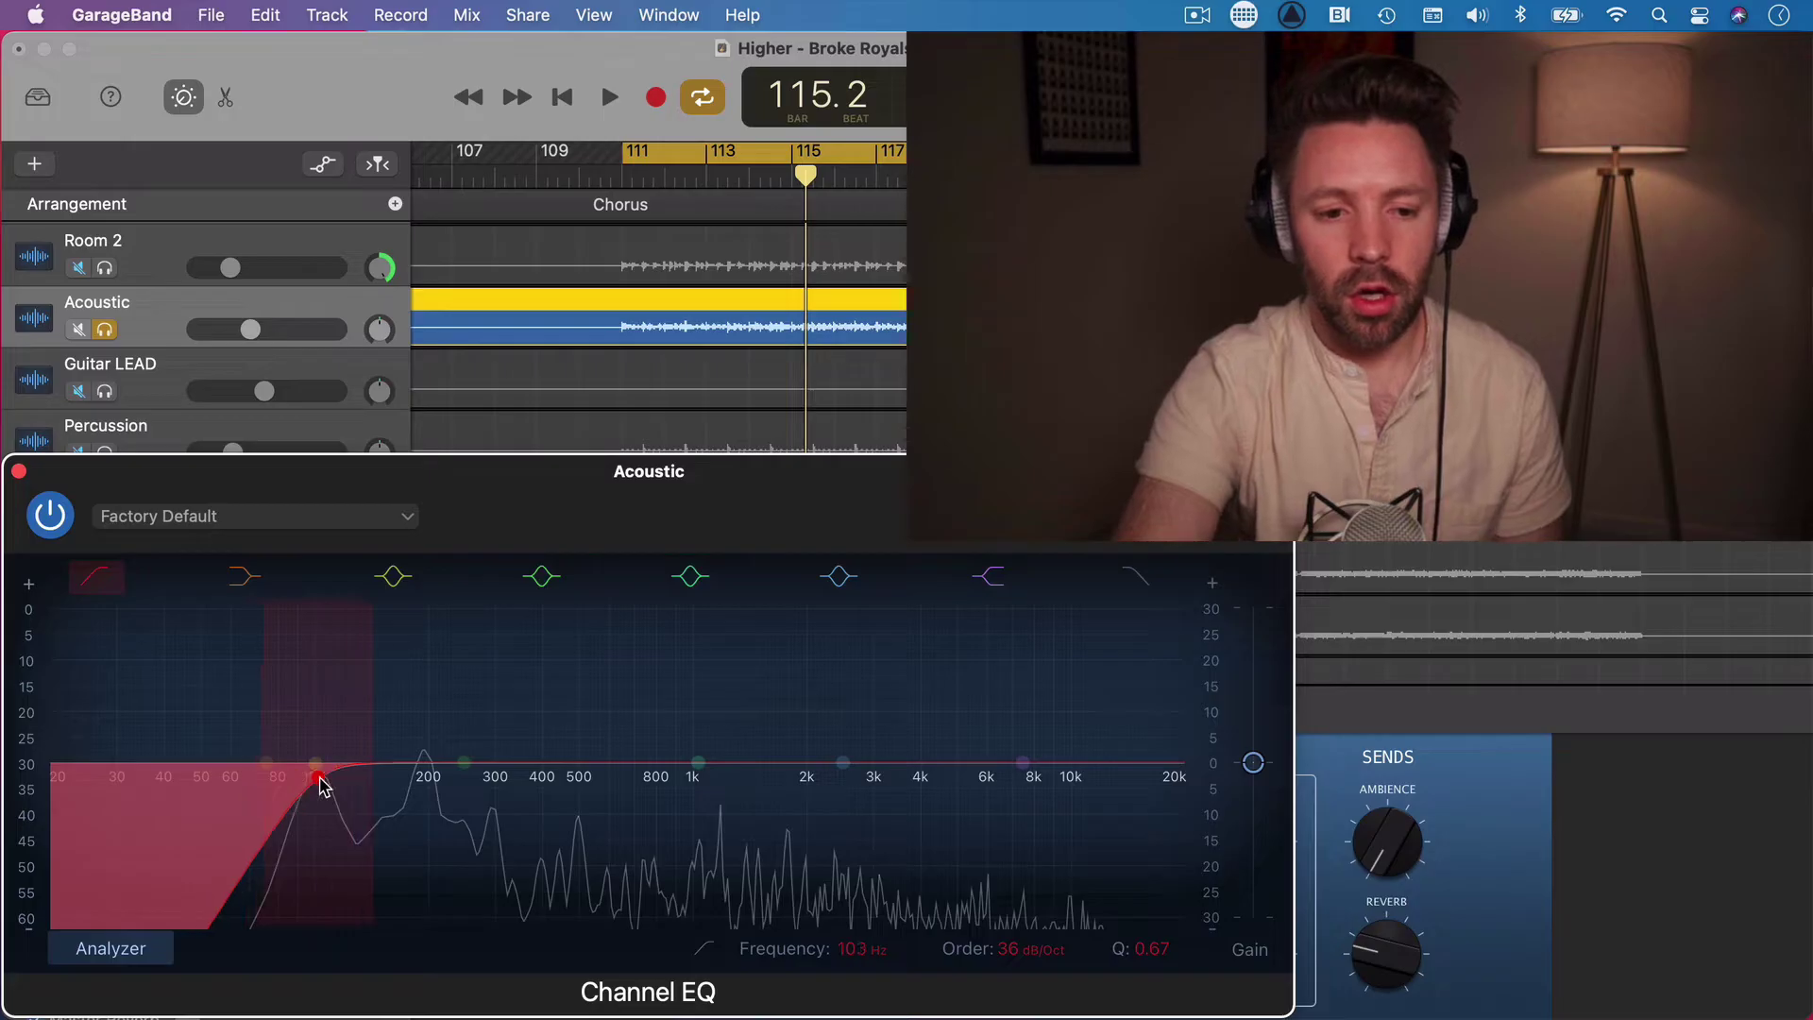
key("space")
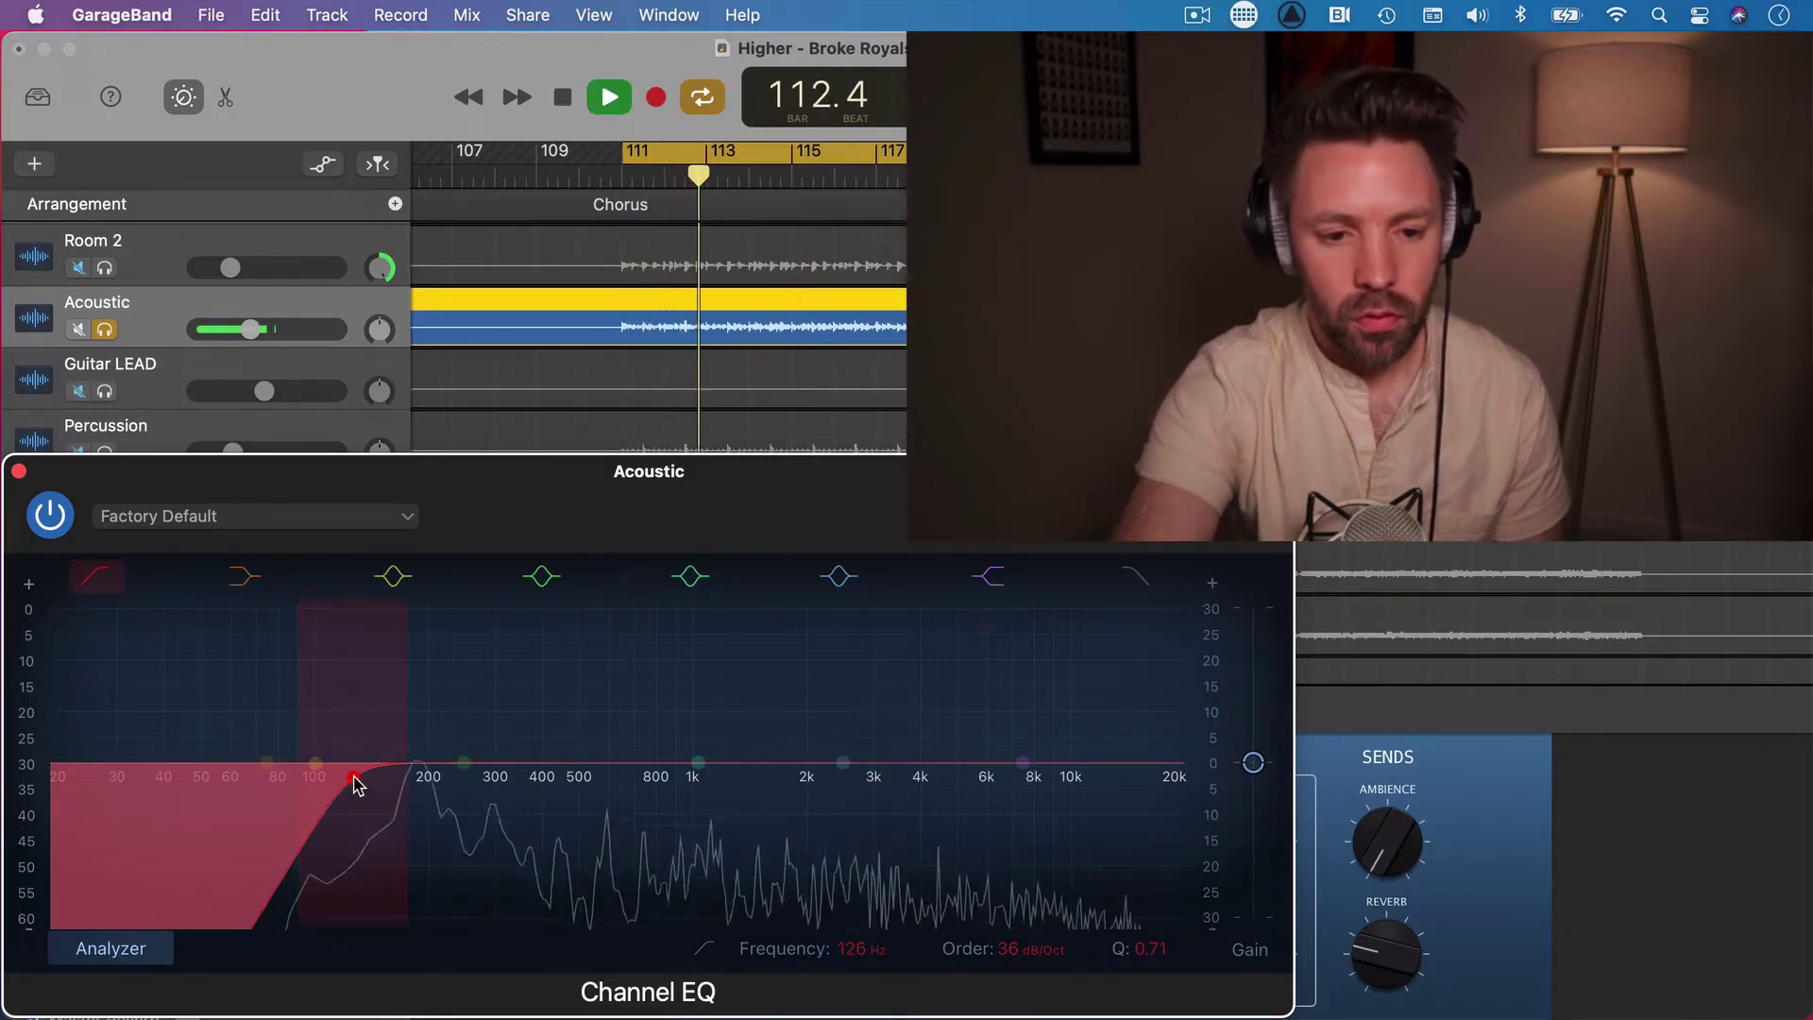
left_click_drag(408, 748, 371, 778)
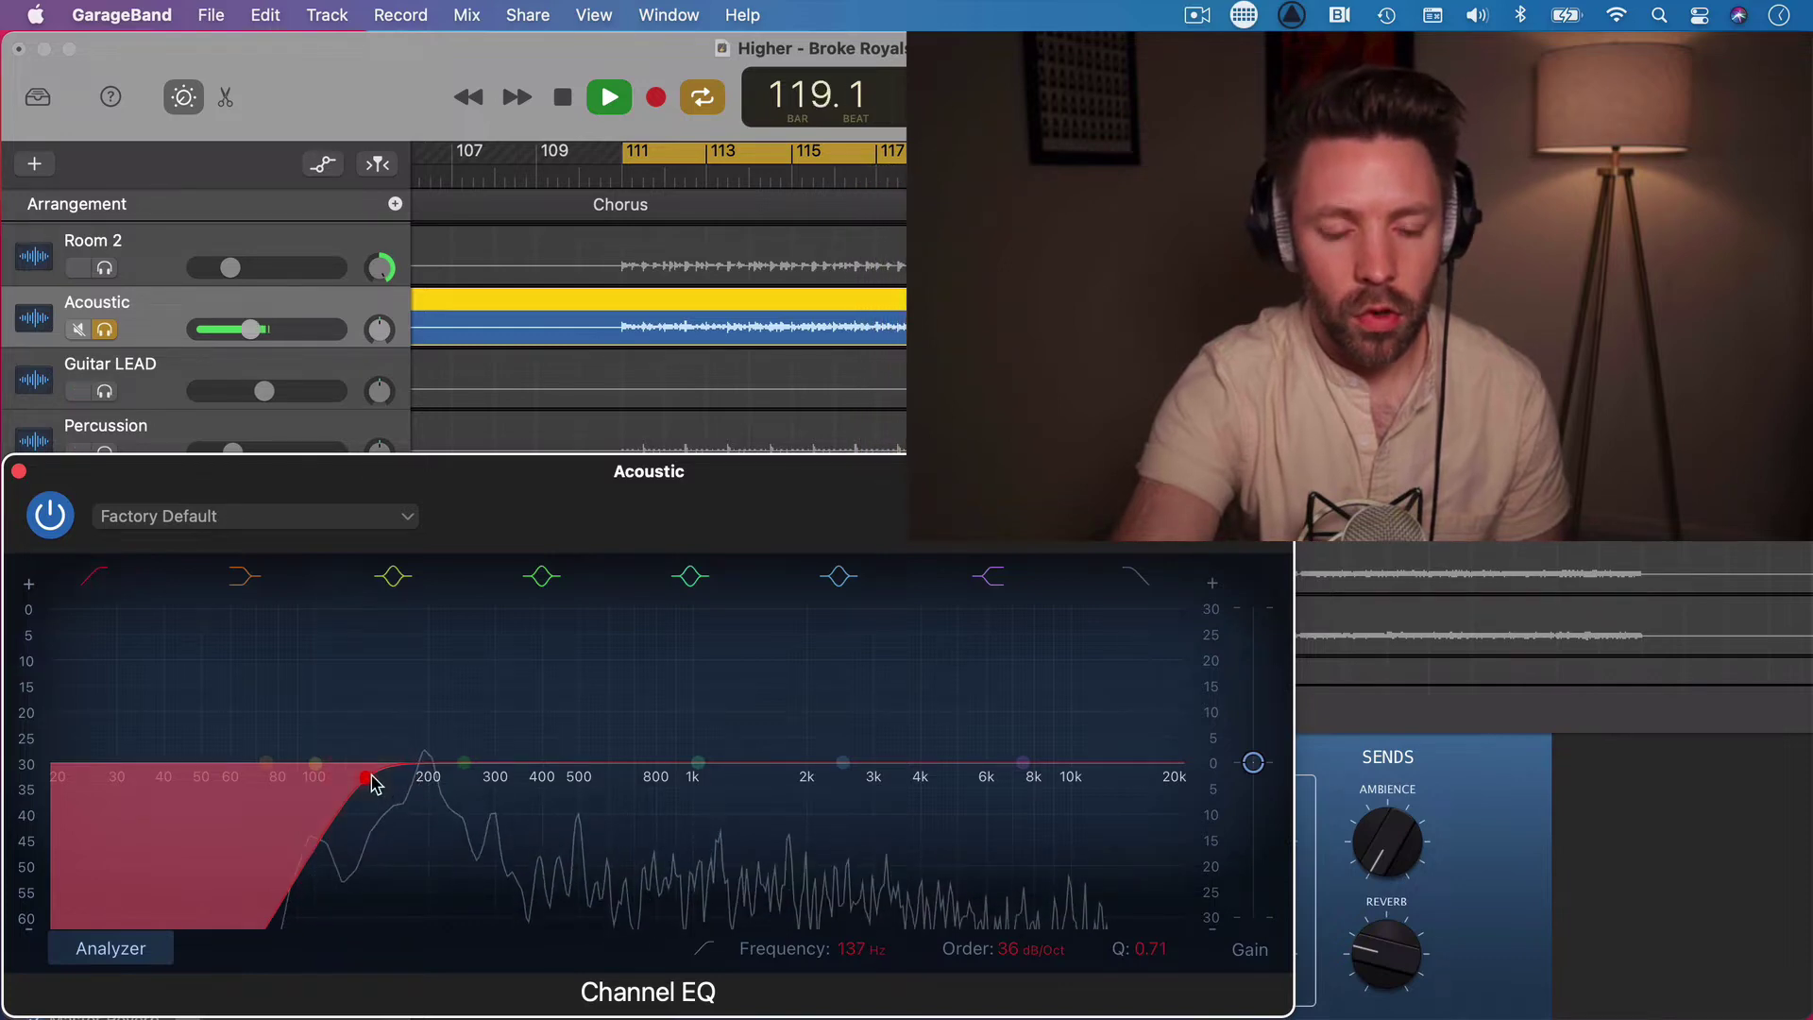
key("space")
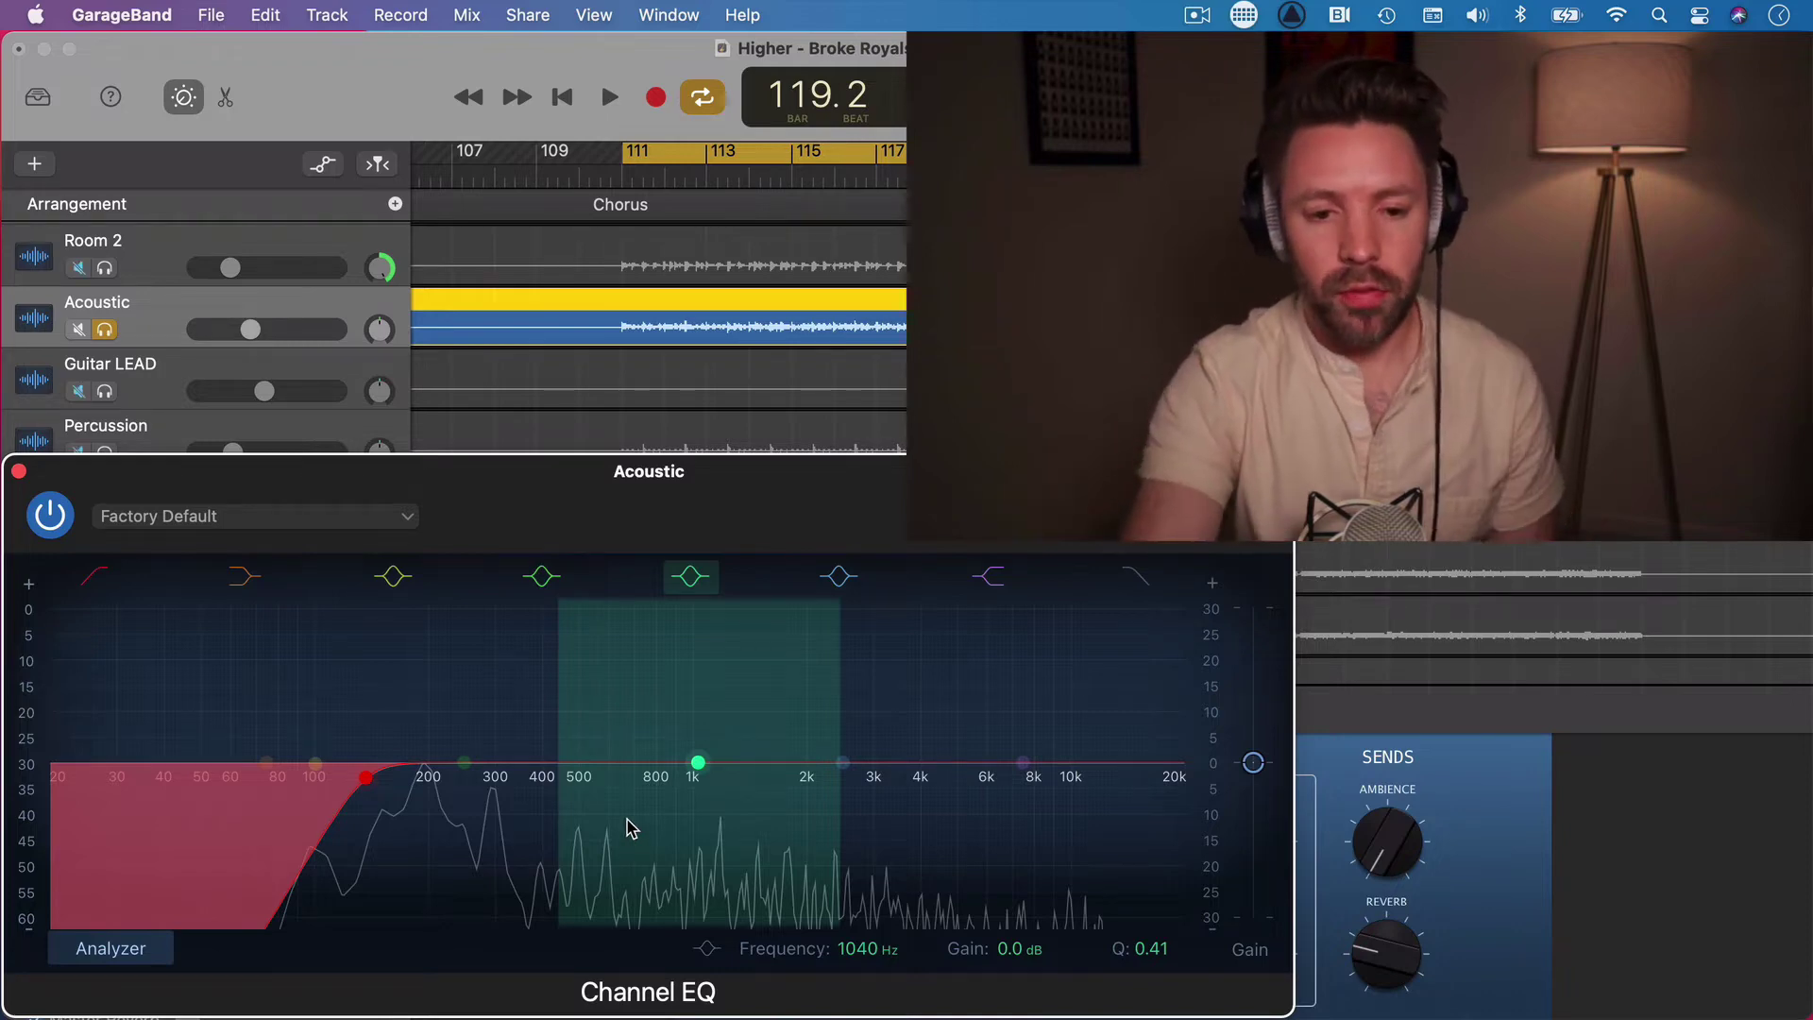
Step: Sweep the 250 Hz band upward as a boost during playback and turn it into a cut of about 5.6 dB at 510 Hz, Q 1.70
key("space")
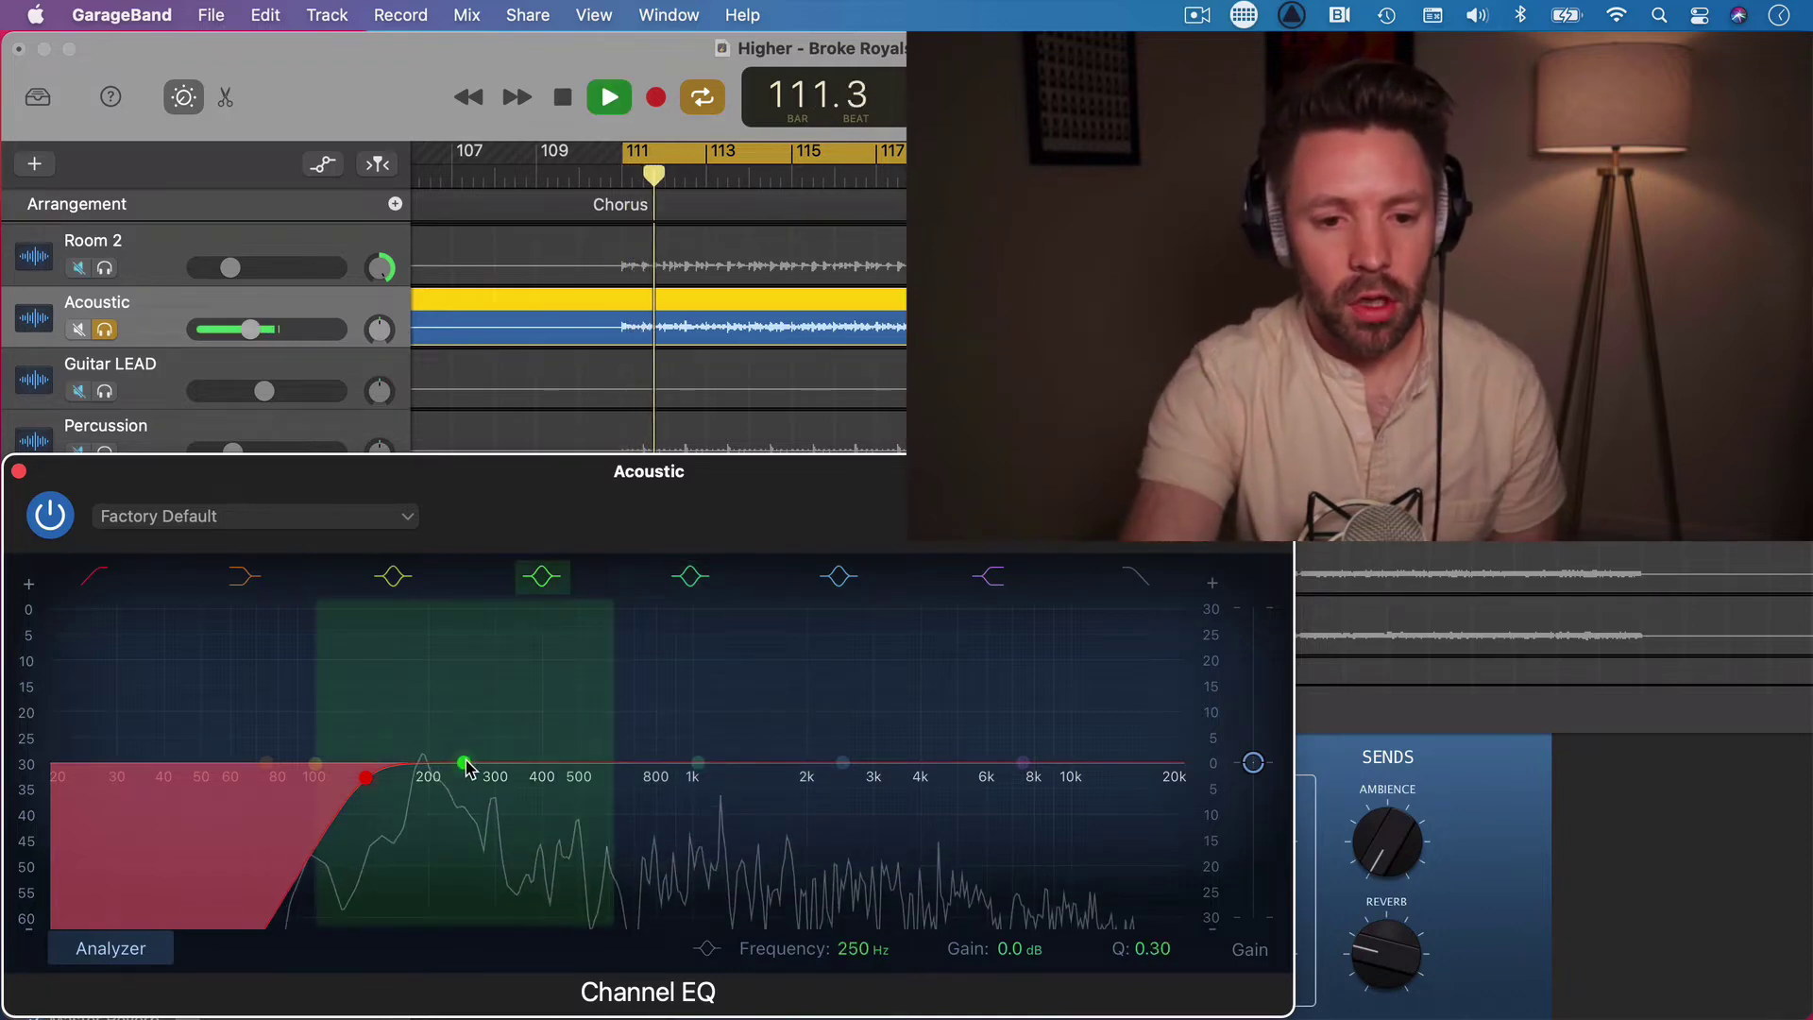
left_click_drag(463, 763, 526, 712)
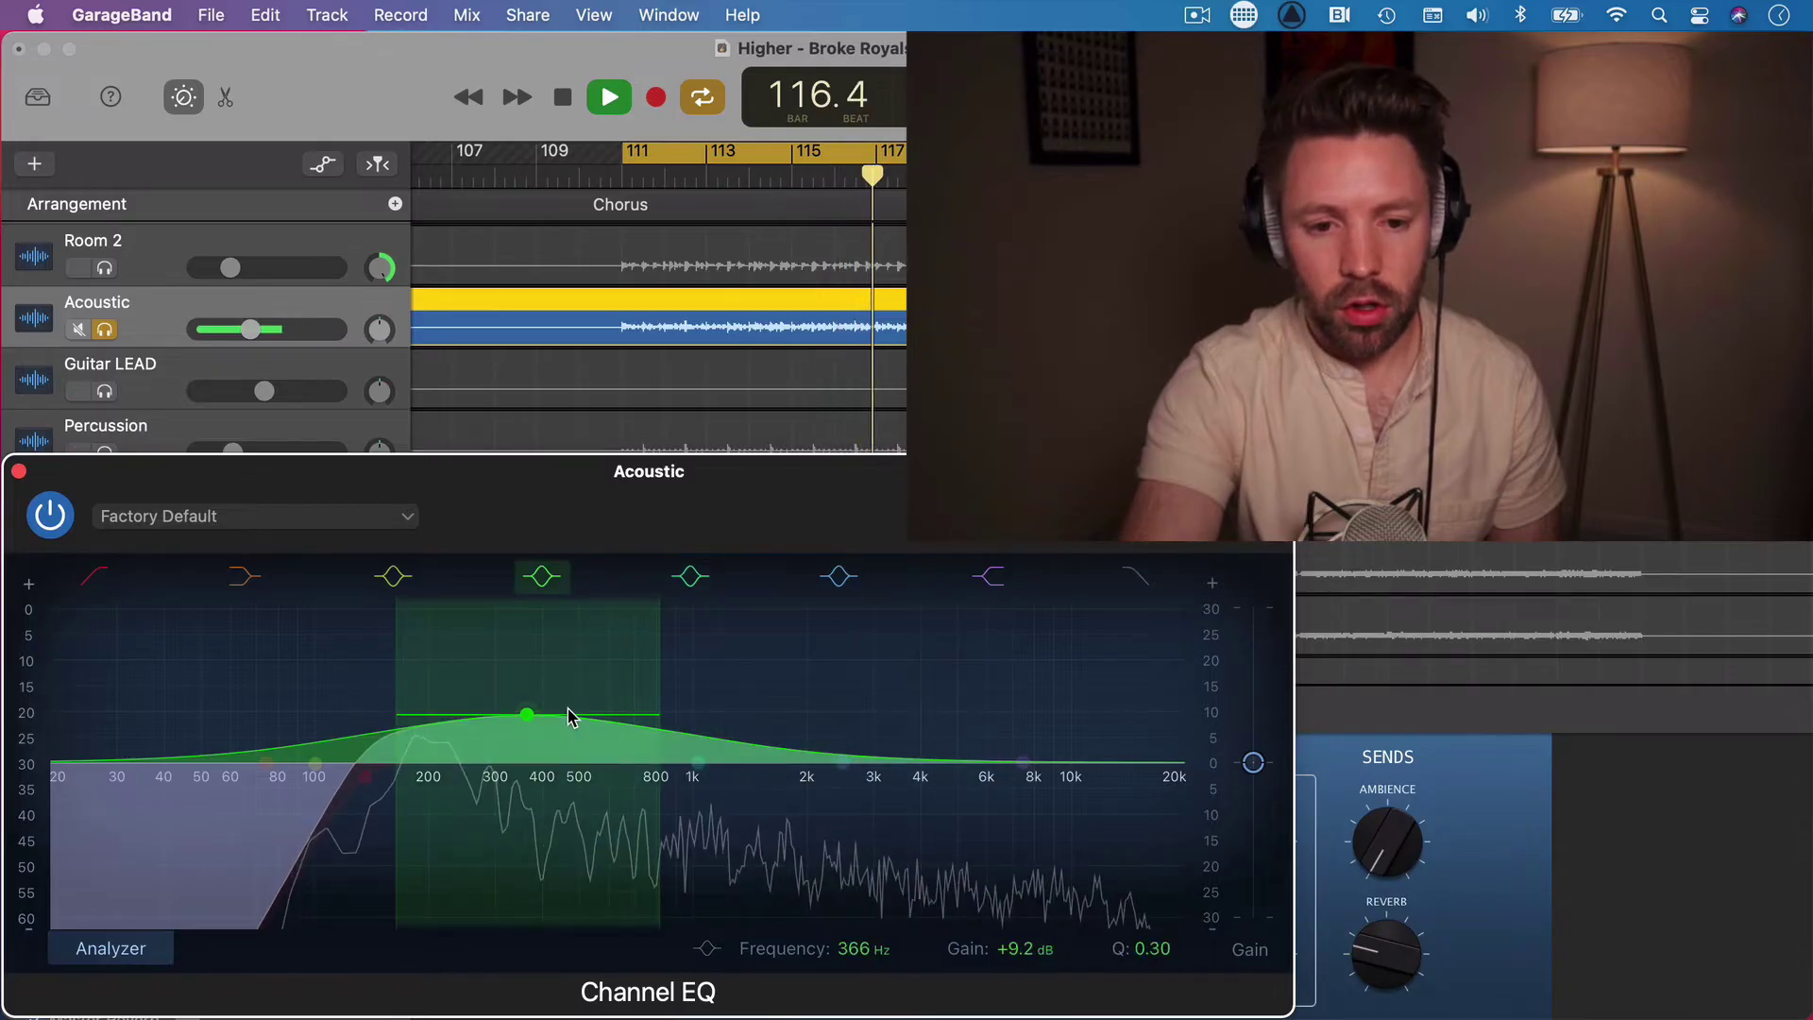
left_click_drag(656, 692, 541, 710)
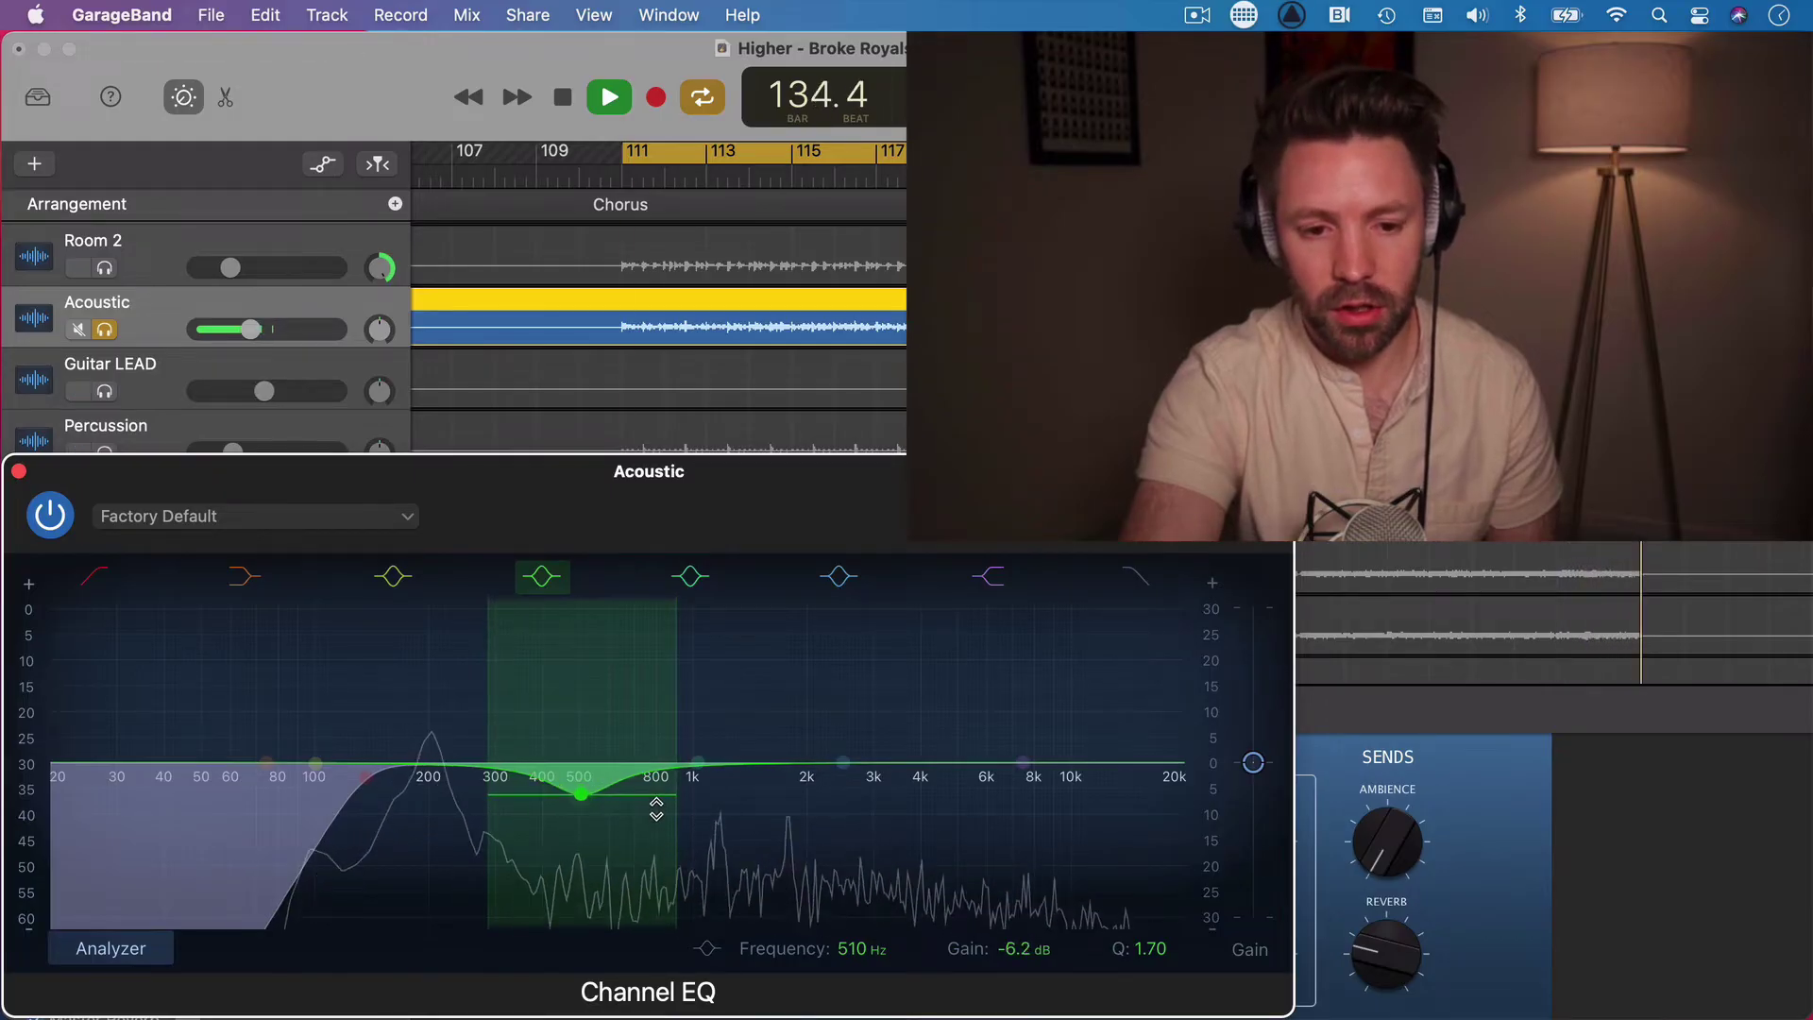
left_click_drag(659, 803, 658, 808)
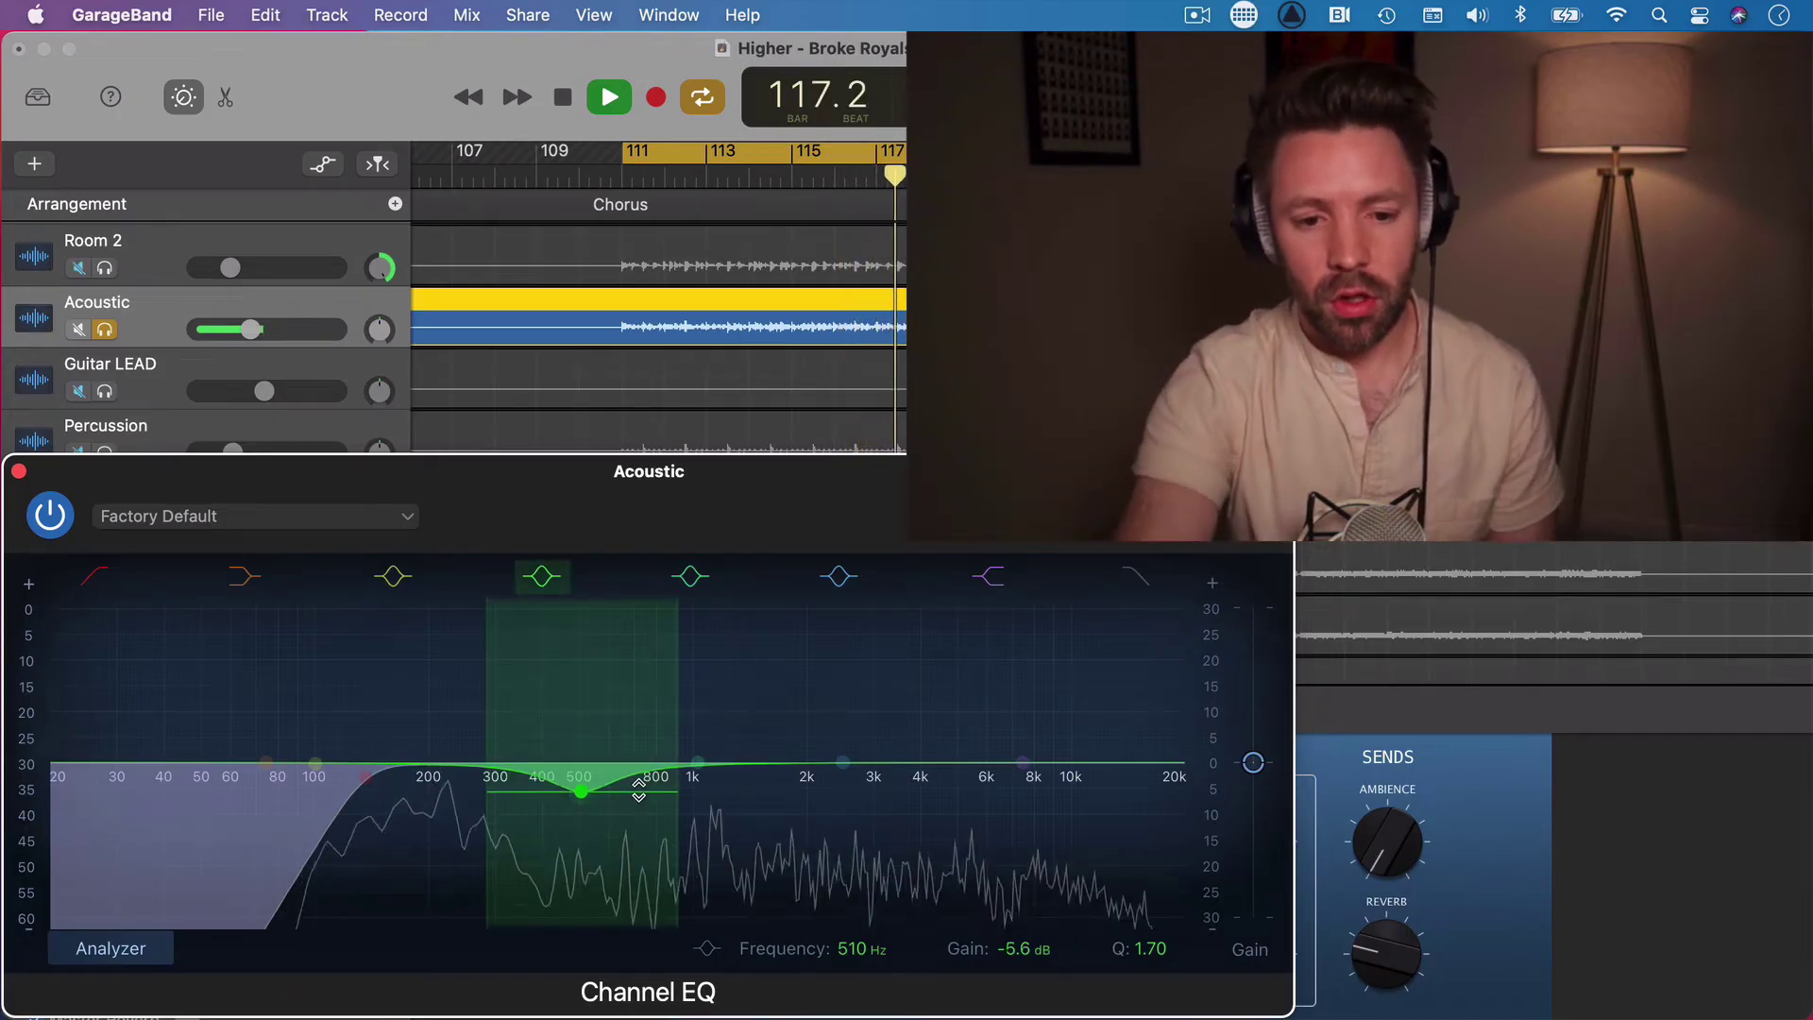
left_click_drag(640, 789, 639, 787)
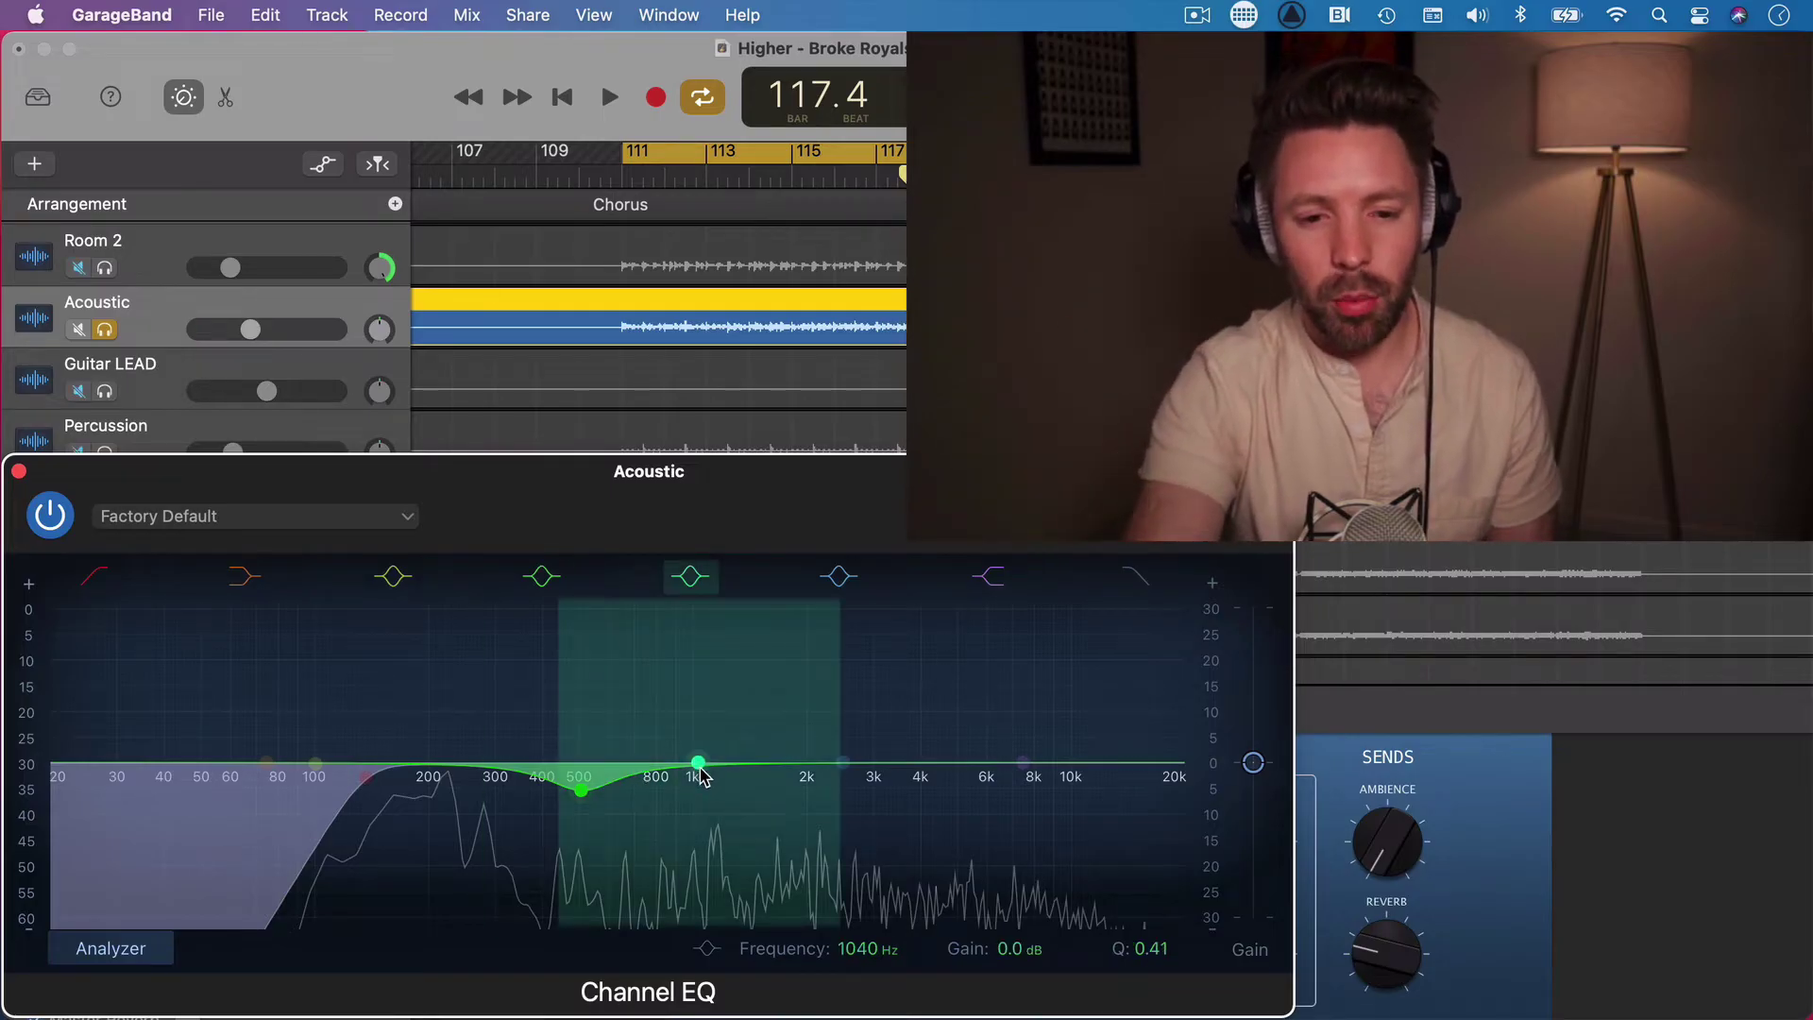
Step: Sweep the 1040 Hz band as a narrow boost during playback and turn it into a 2.7 dB cut at 890 Hz, Q 2.90
key("space")
left_click_drag(698, 763, 728, 731)
left_click_drag(833, 763, 688, 695)
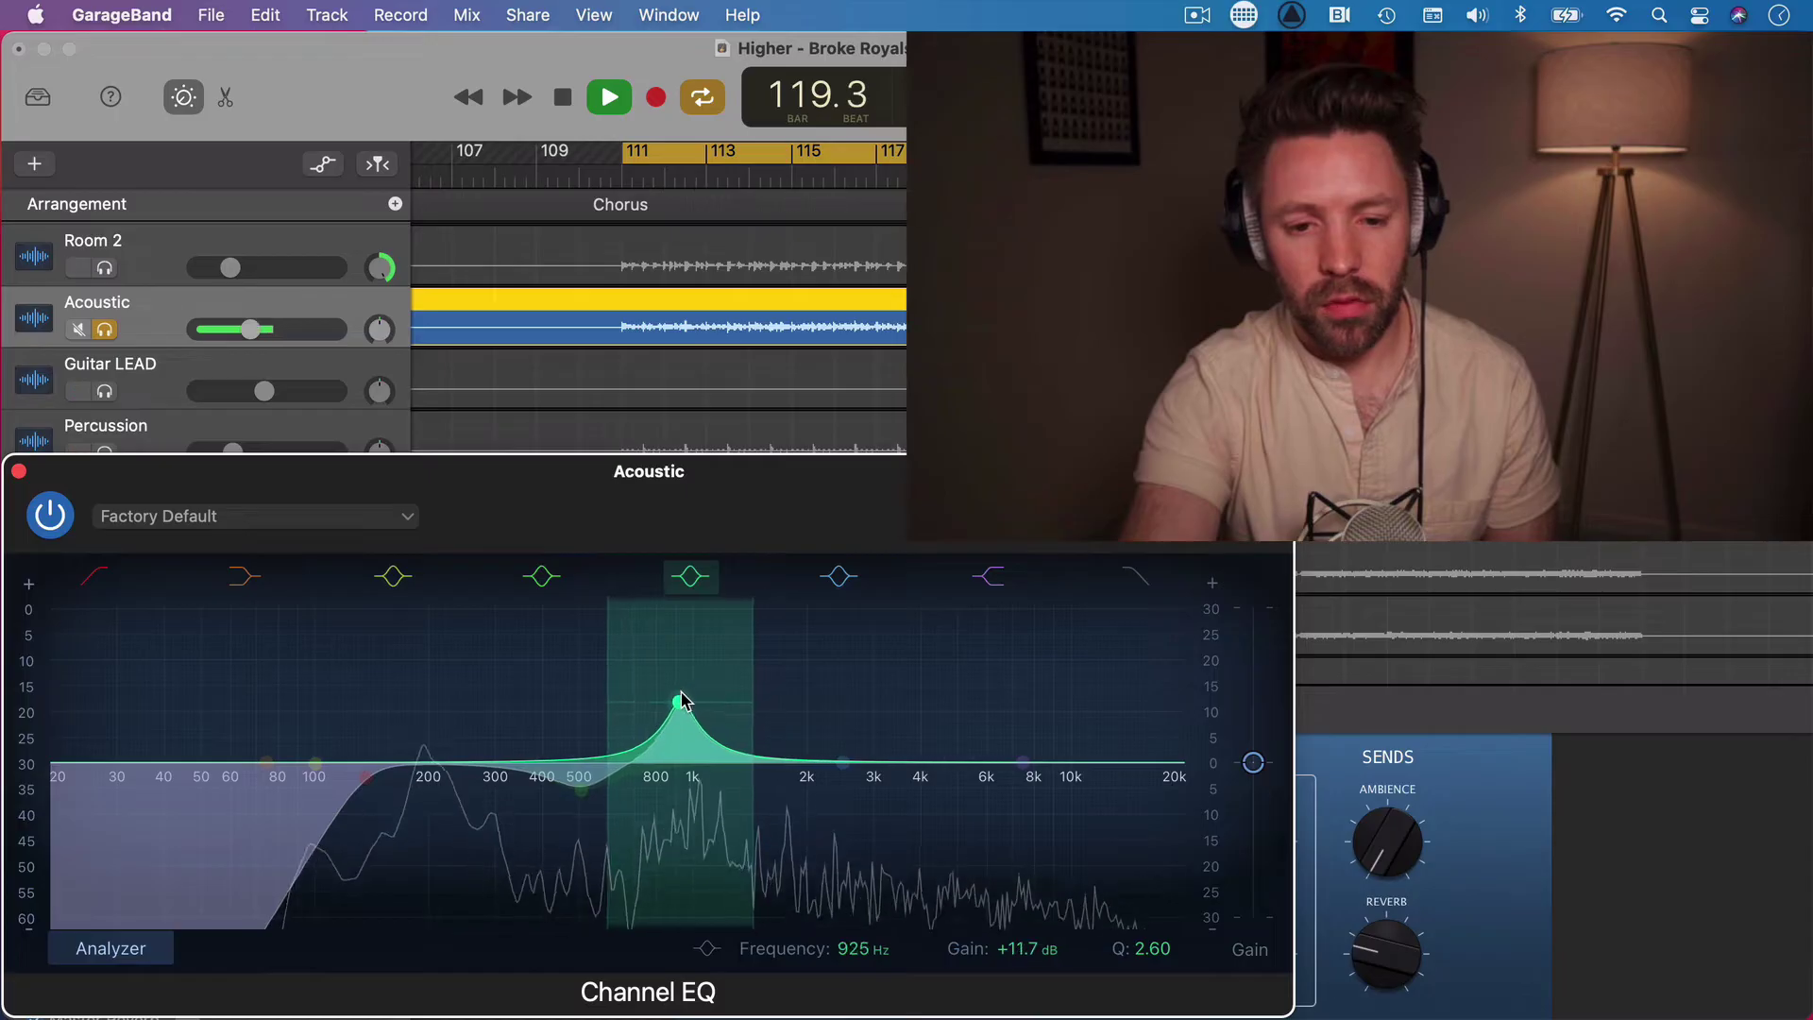
key("space")
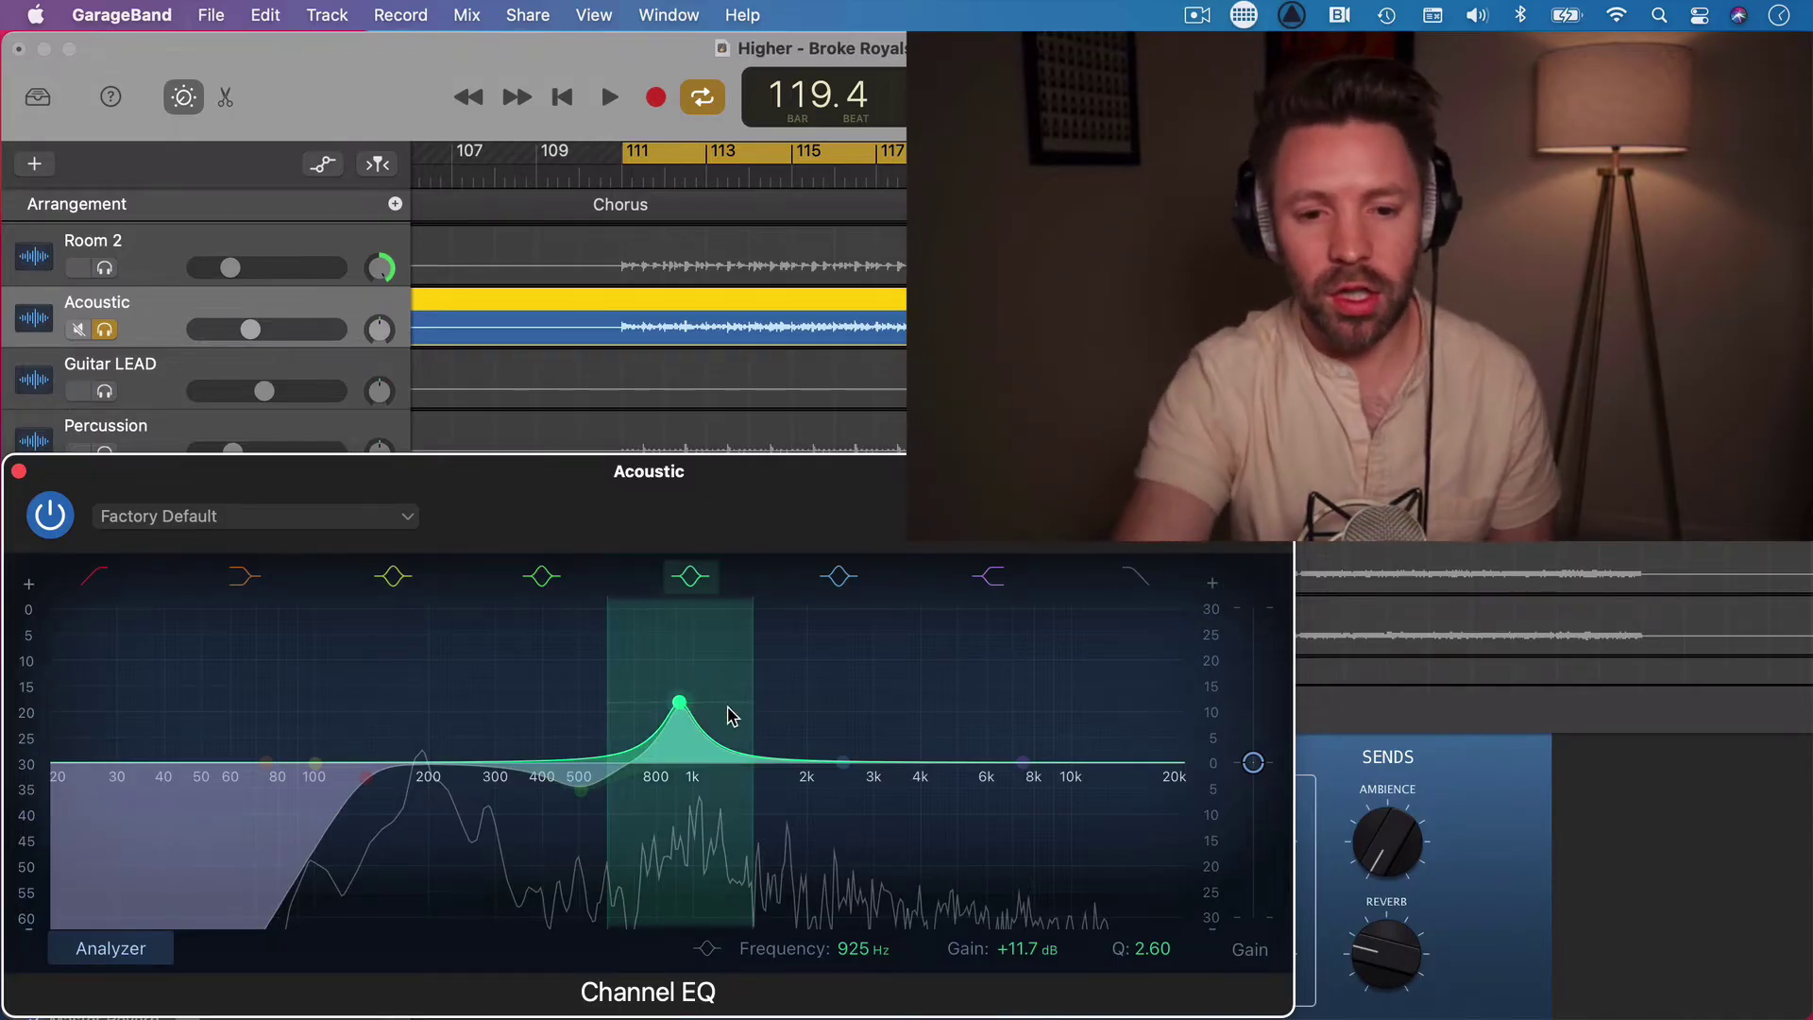
left_click_drag(754, 706, 765, 707)
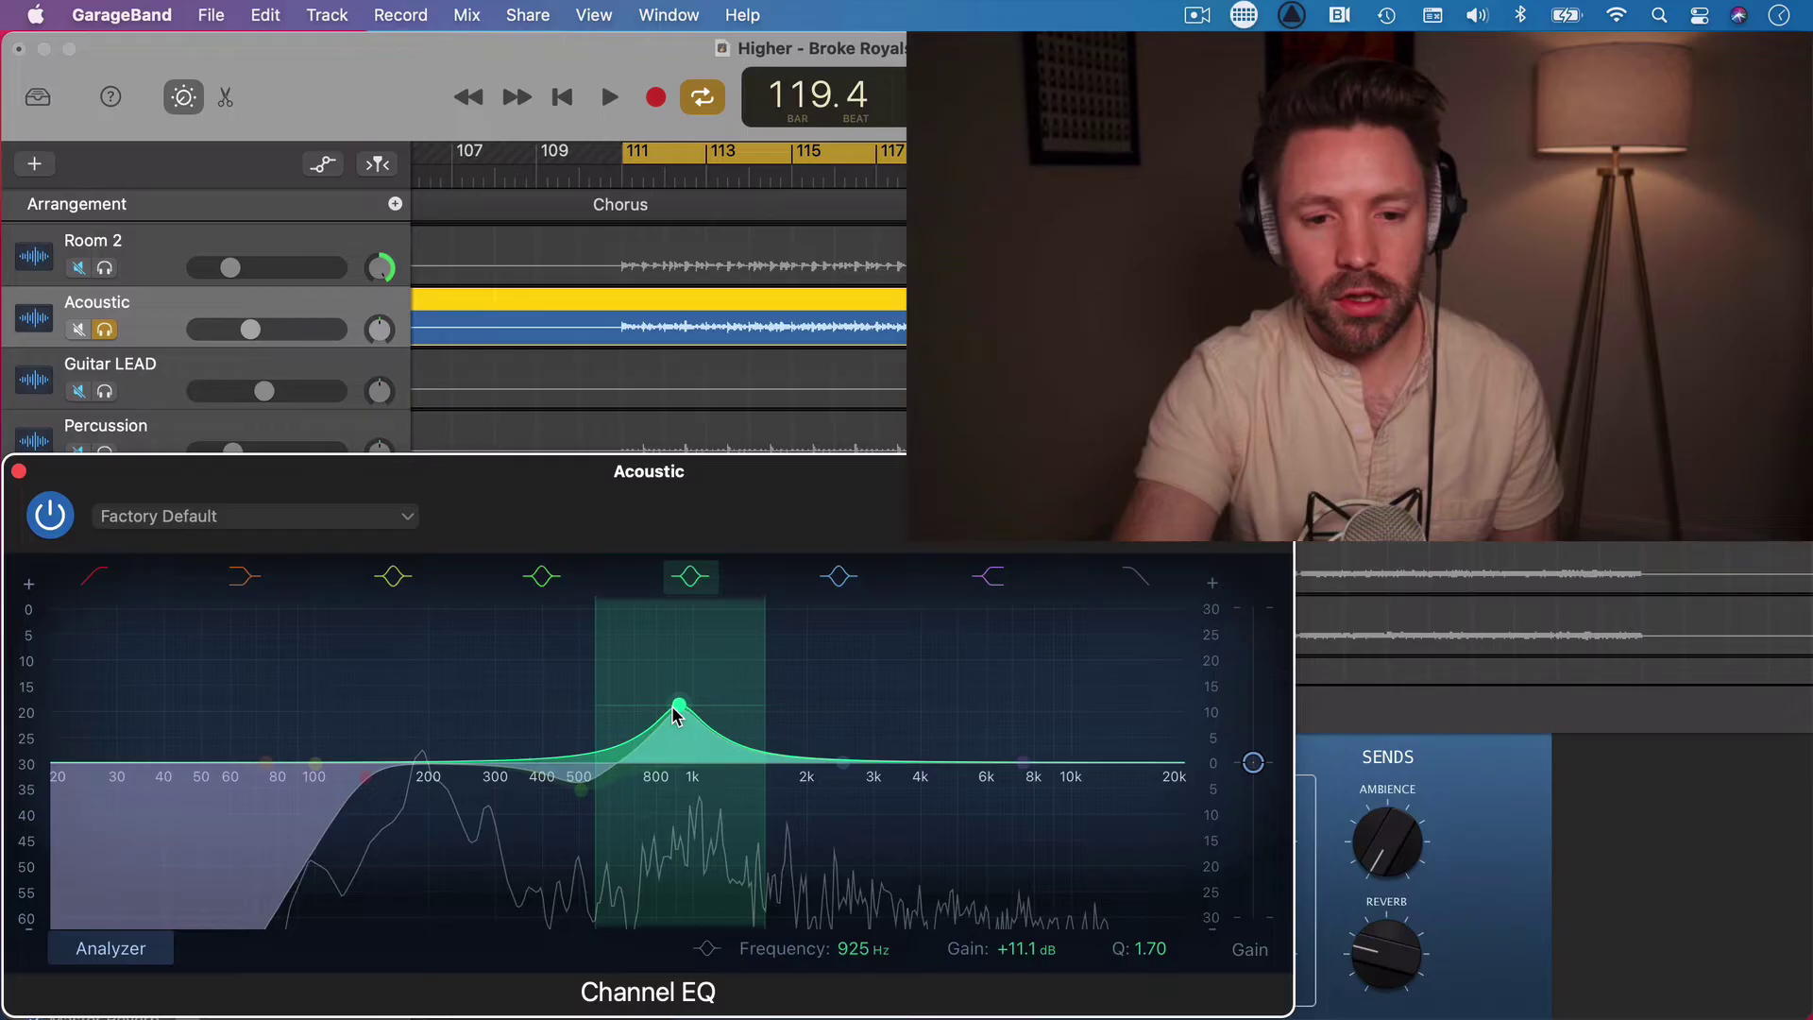
key("space")
left_click_drag(689, 706, 676, 796)
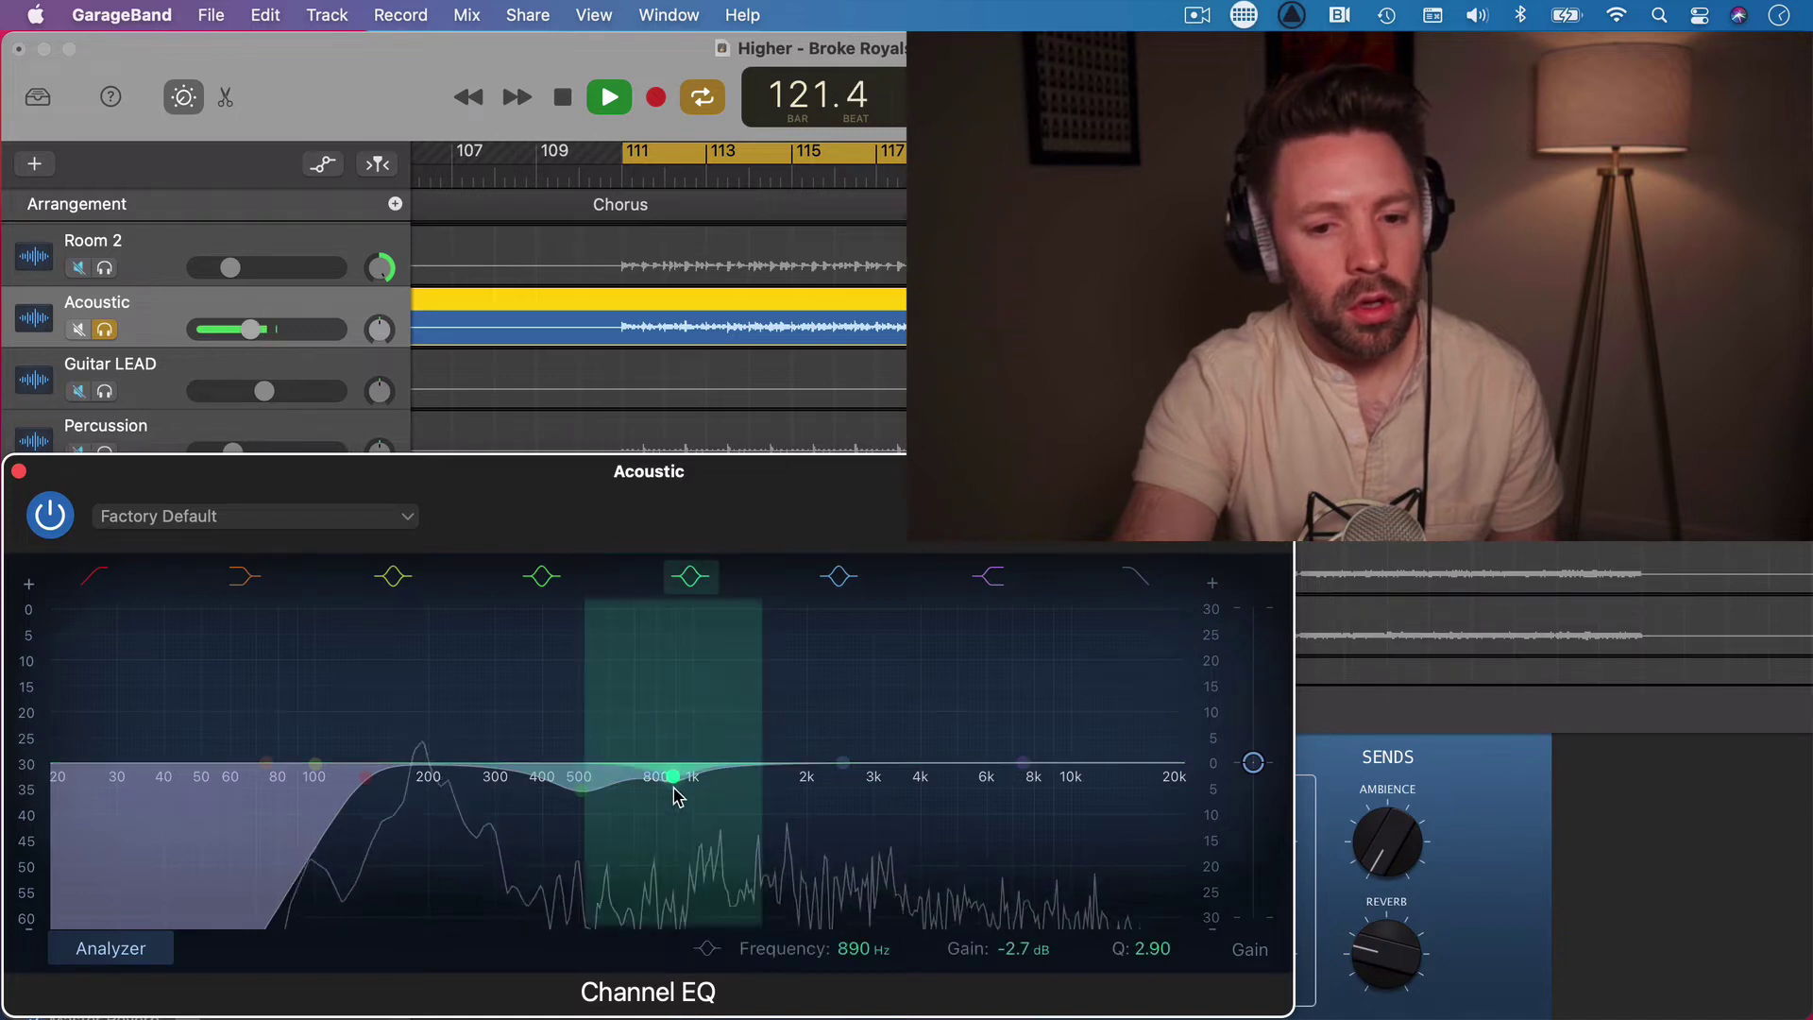
key("space")
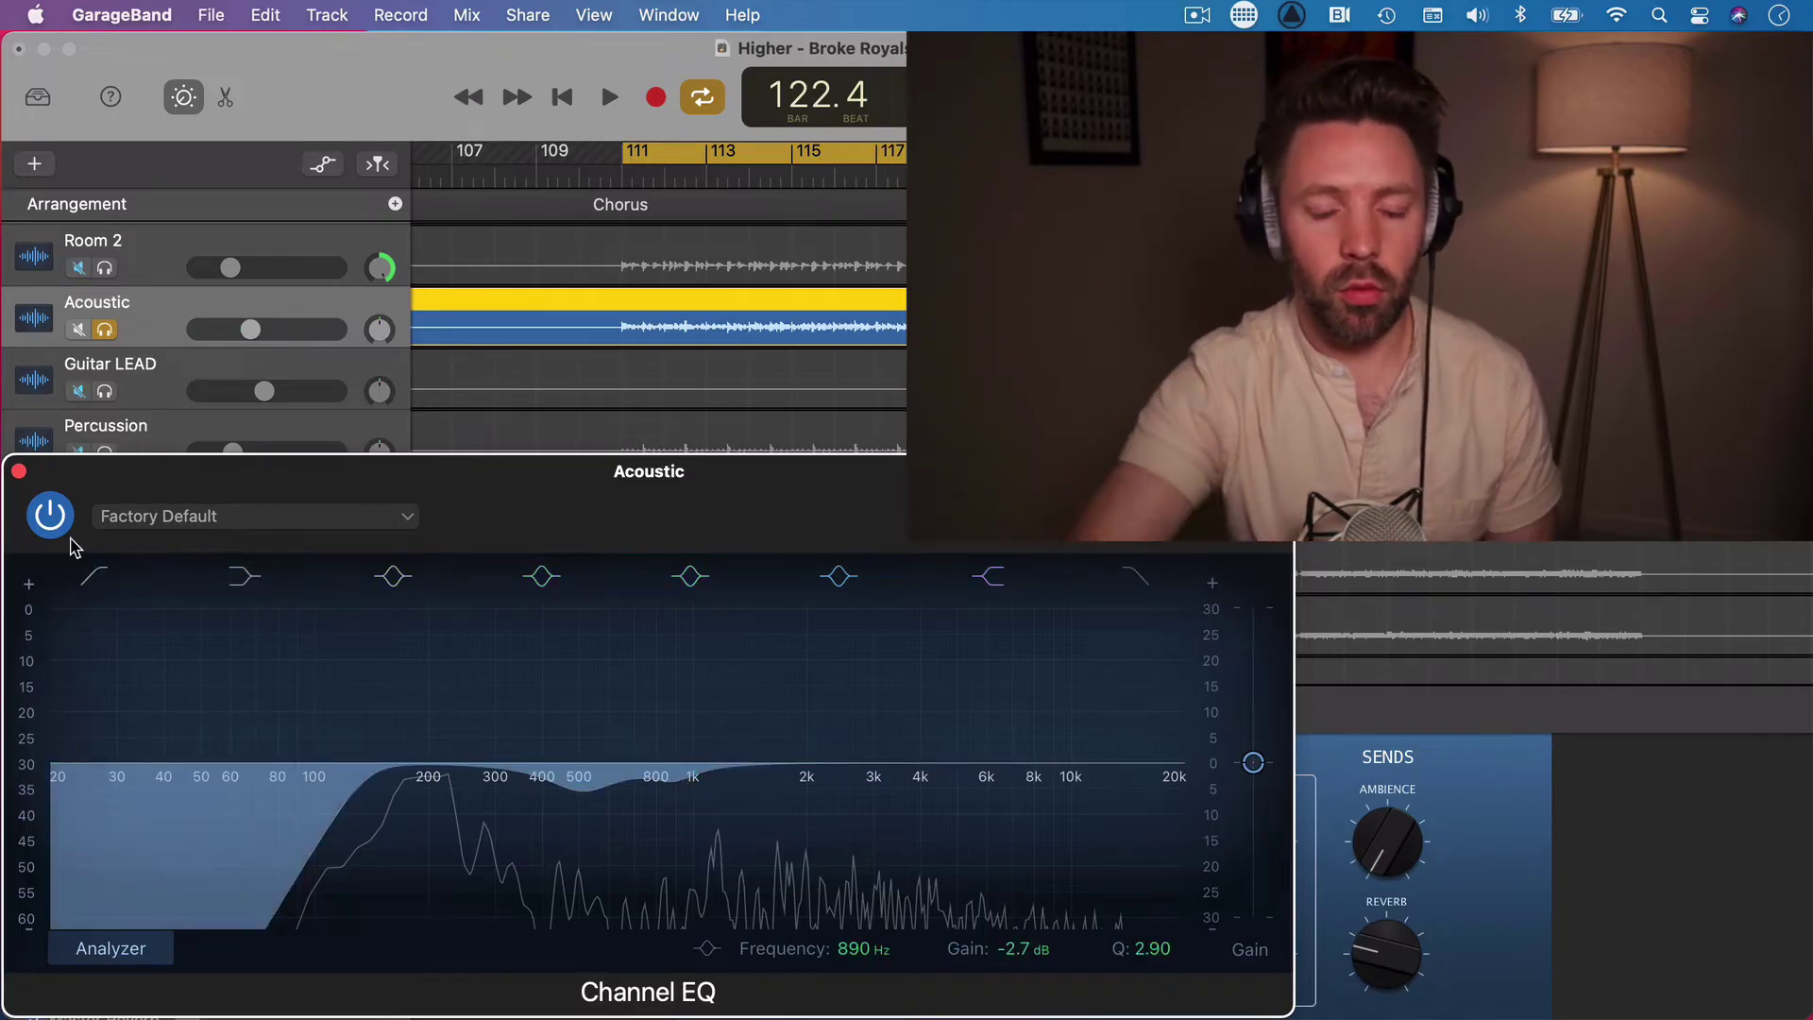
Step: Play the soloed acoustic guitar in the chorus and compare its sound with the Channel EQ bypassed and enabled
key("space")
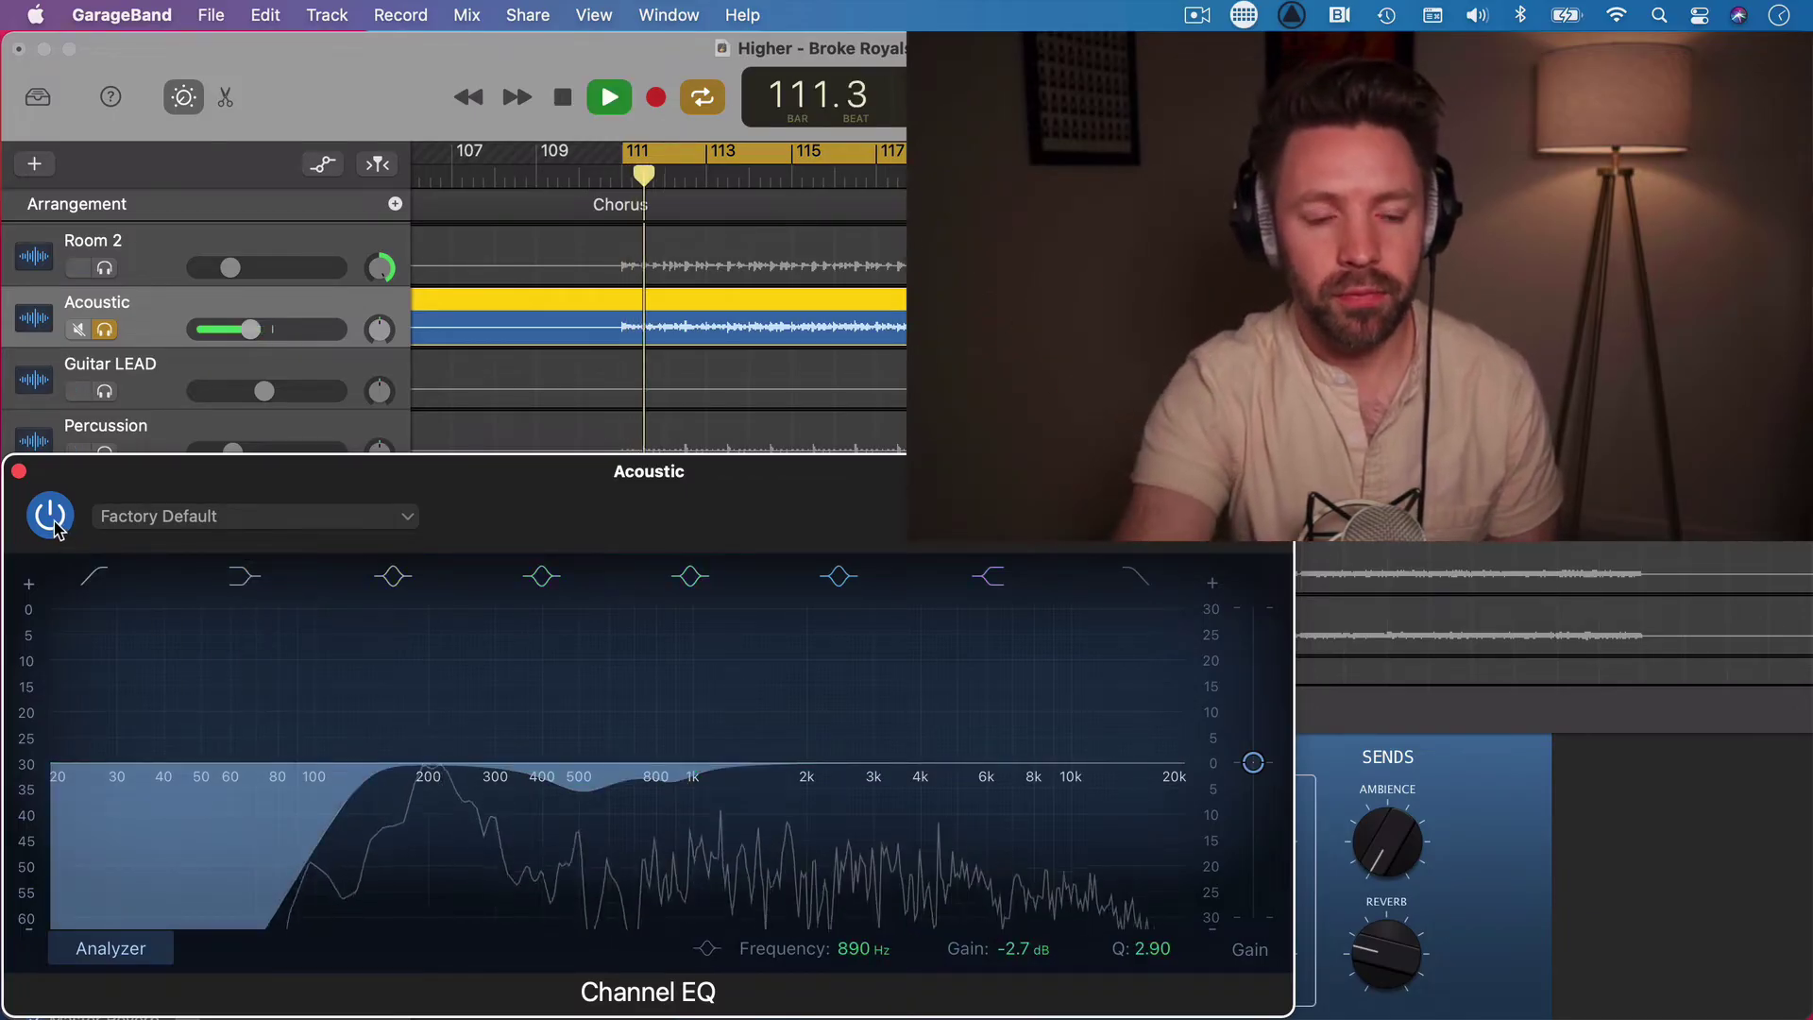
left_click(53, 526)
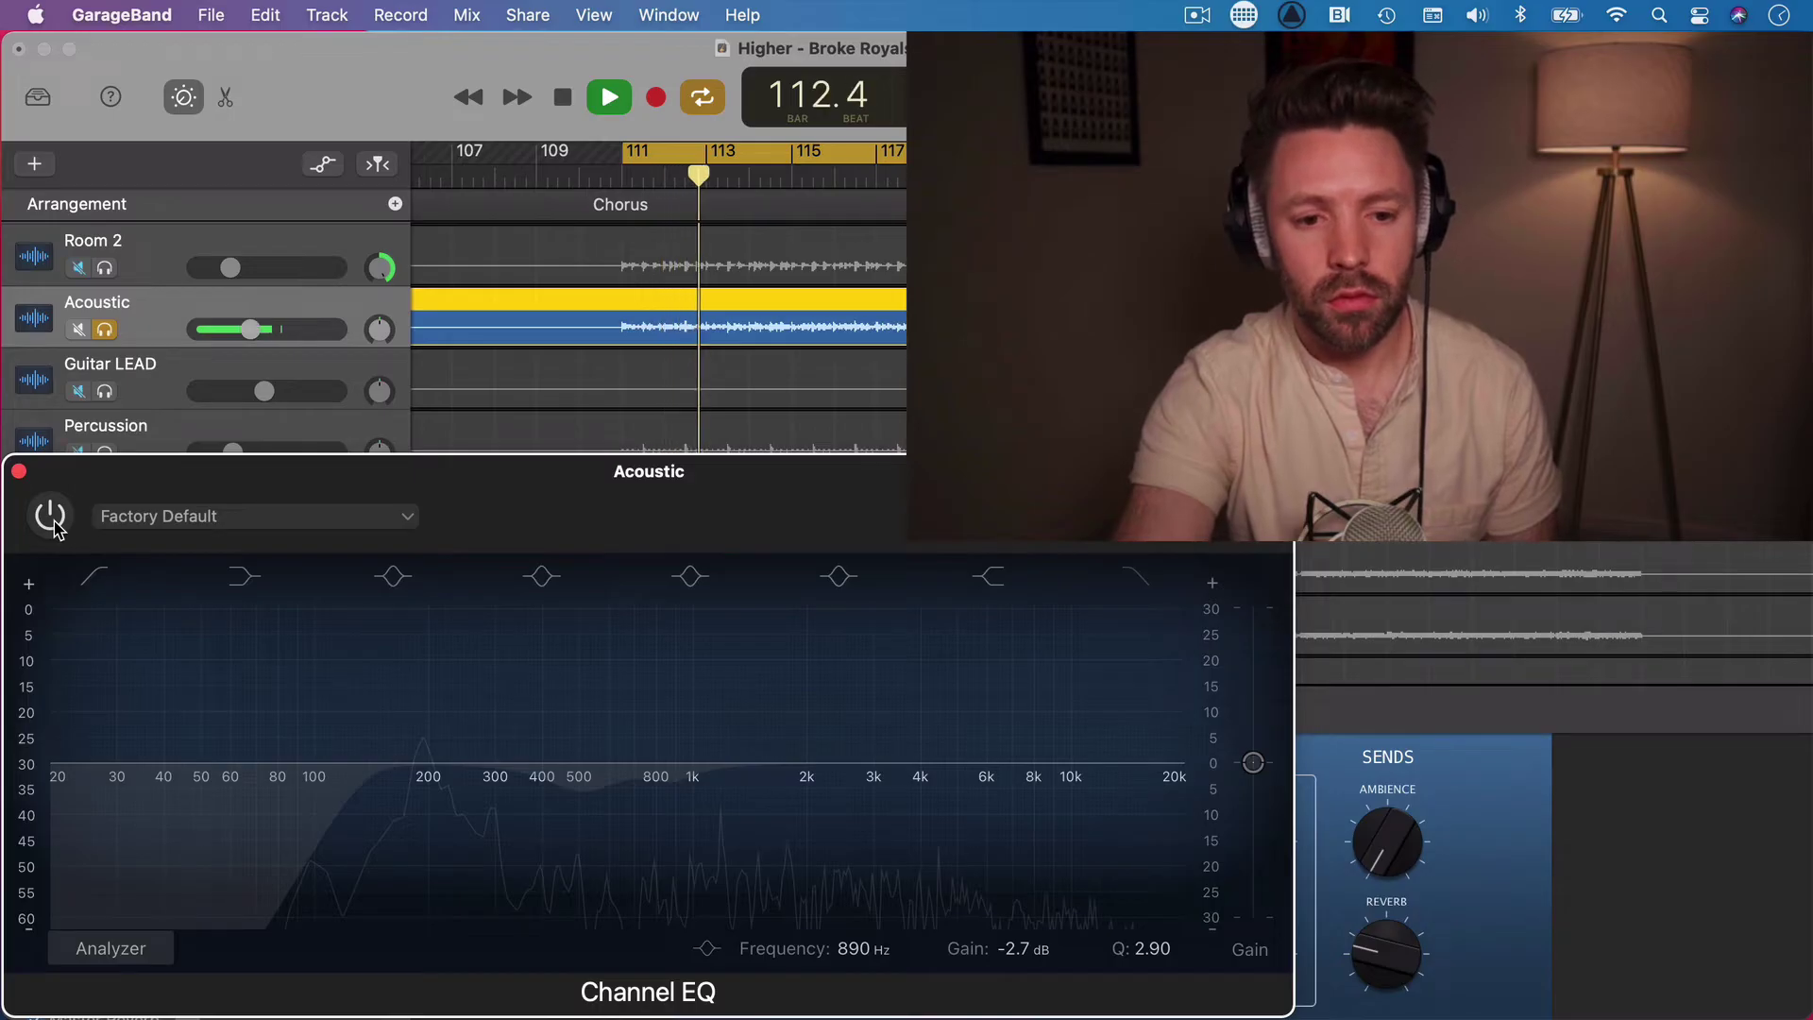
left_click(50, 516)
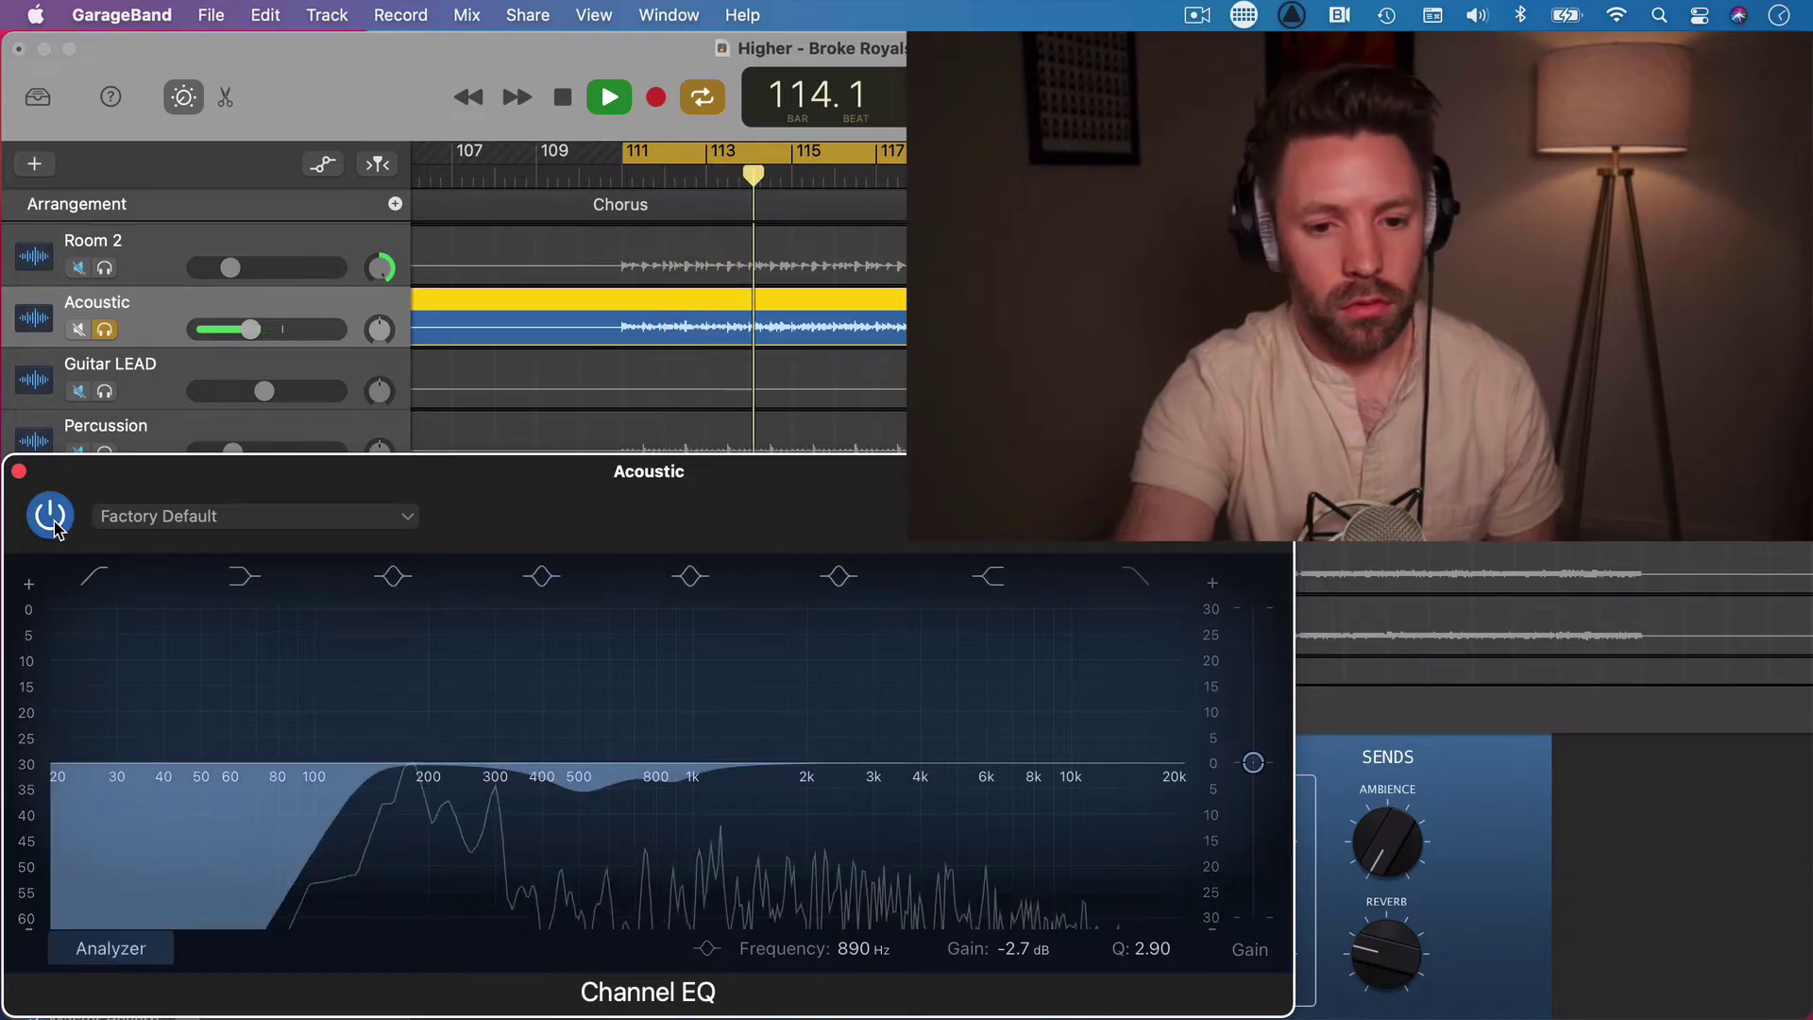
left_click(54, 524)
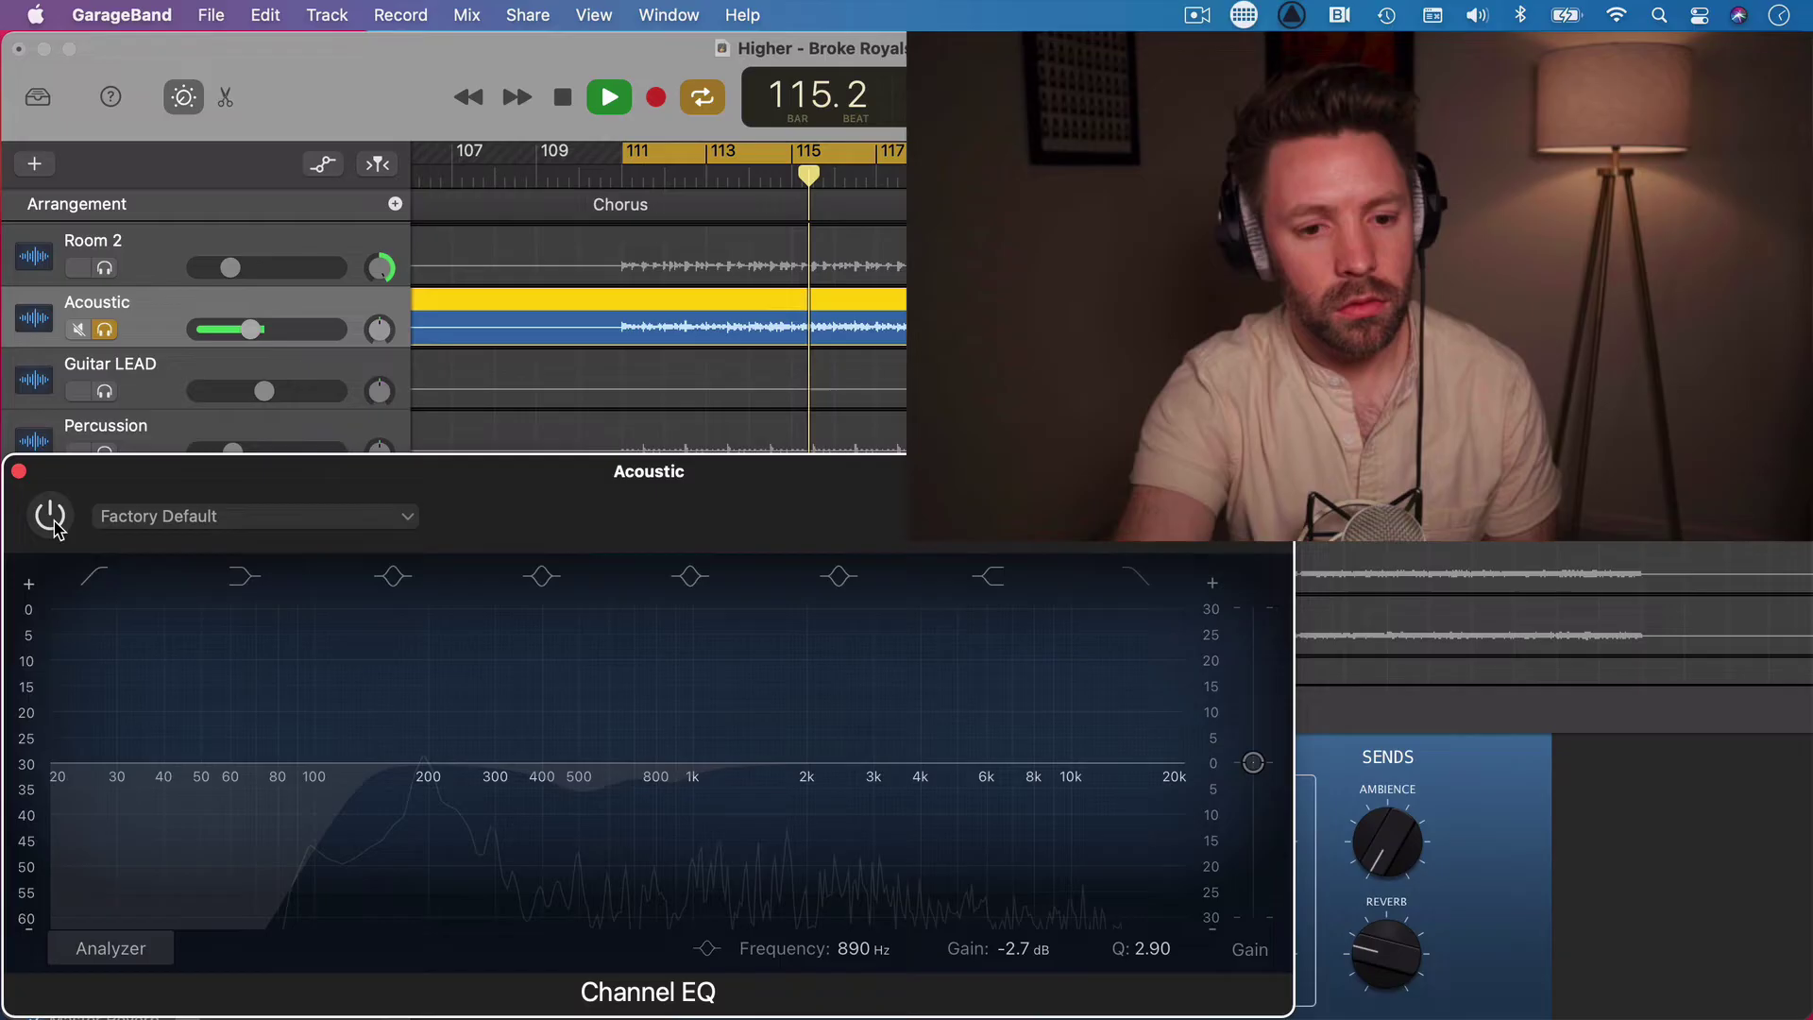
left_click(53, 524)
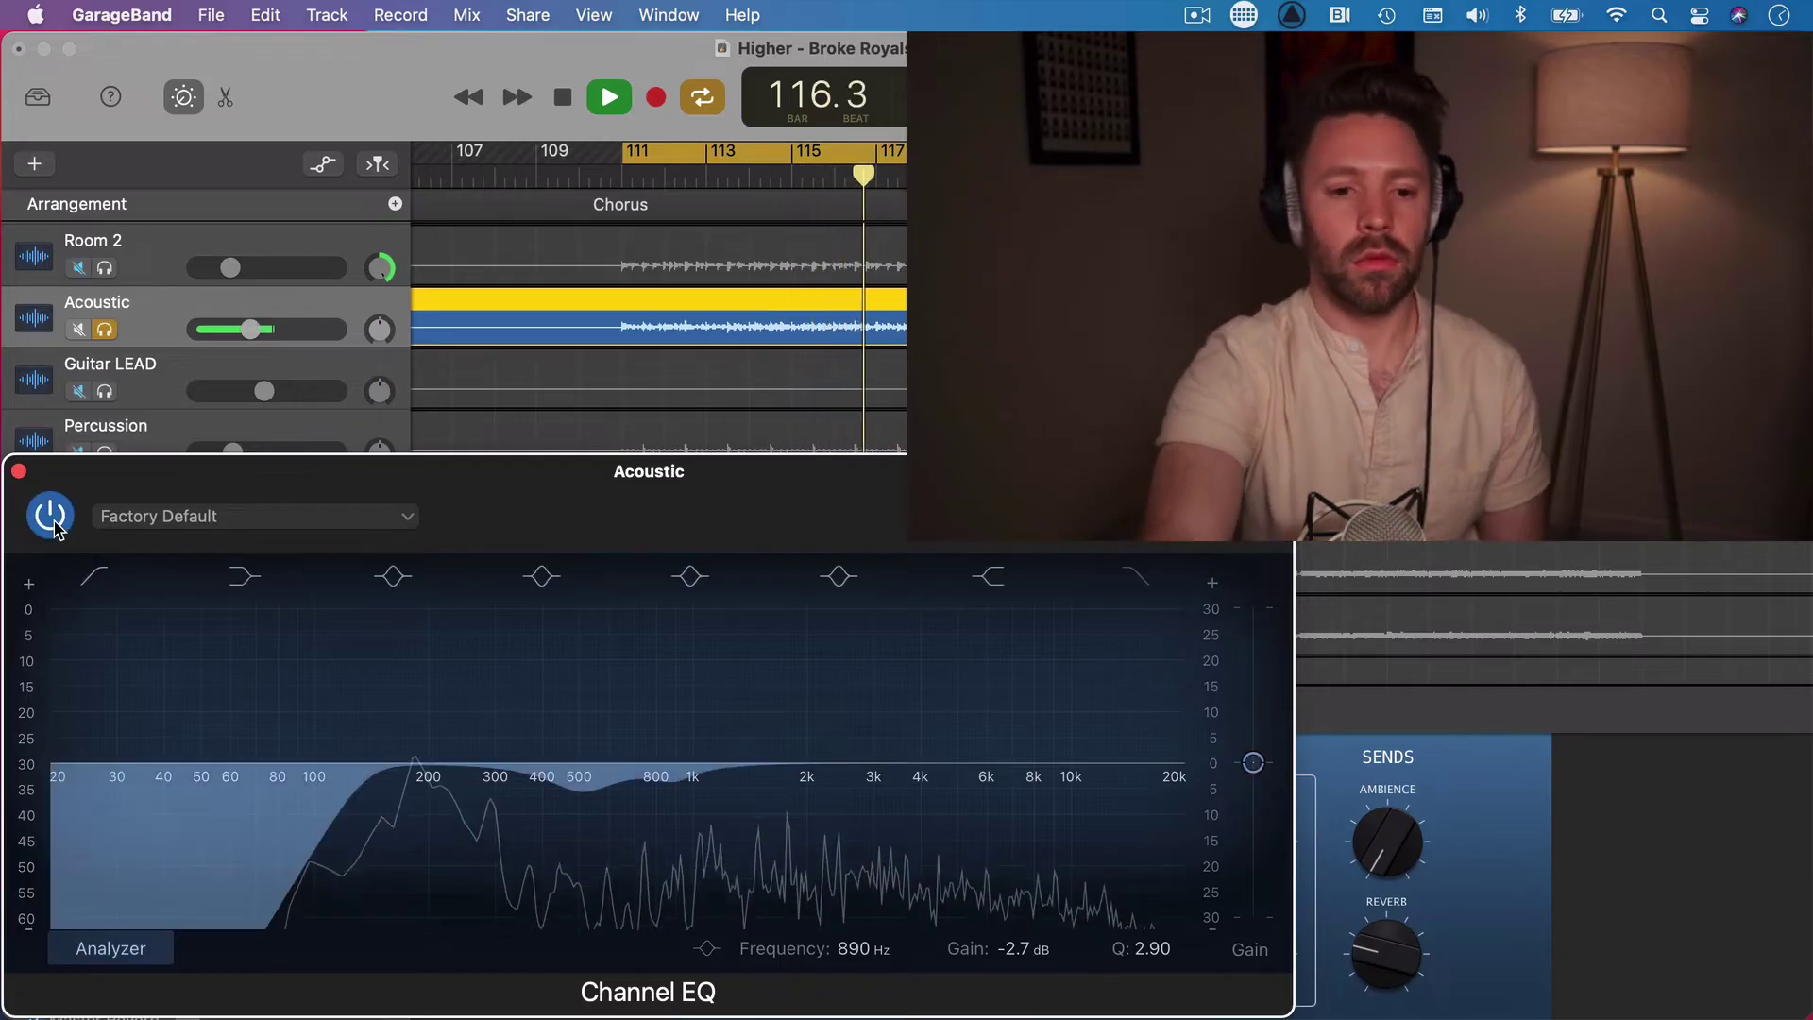
key("space")
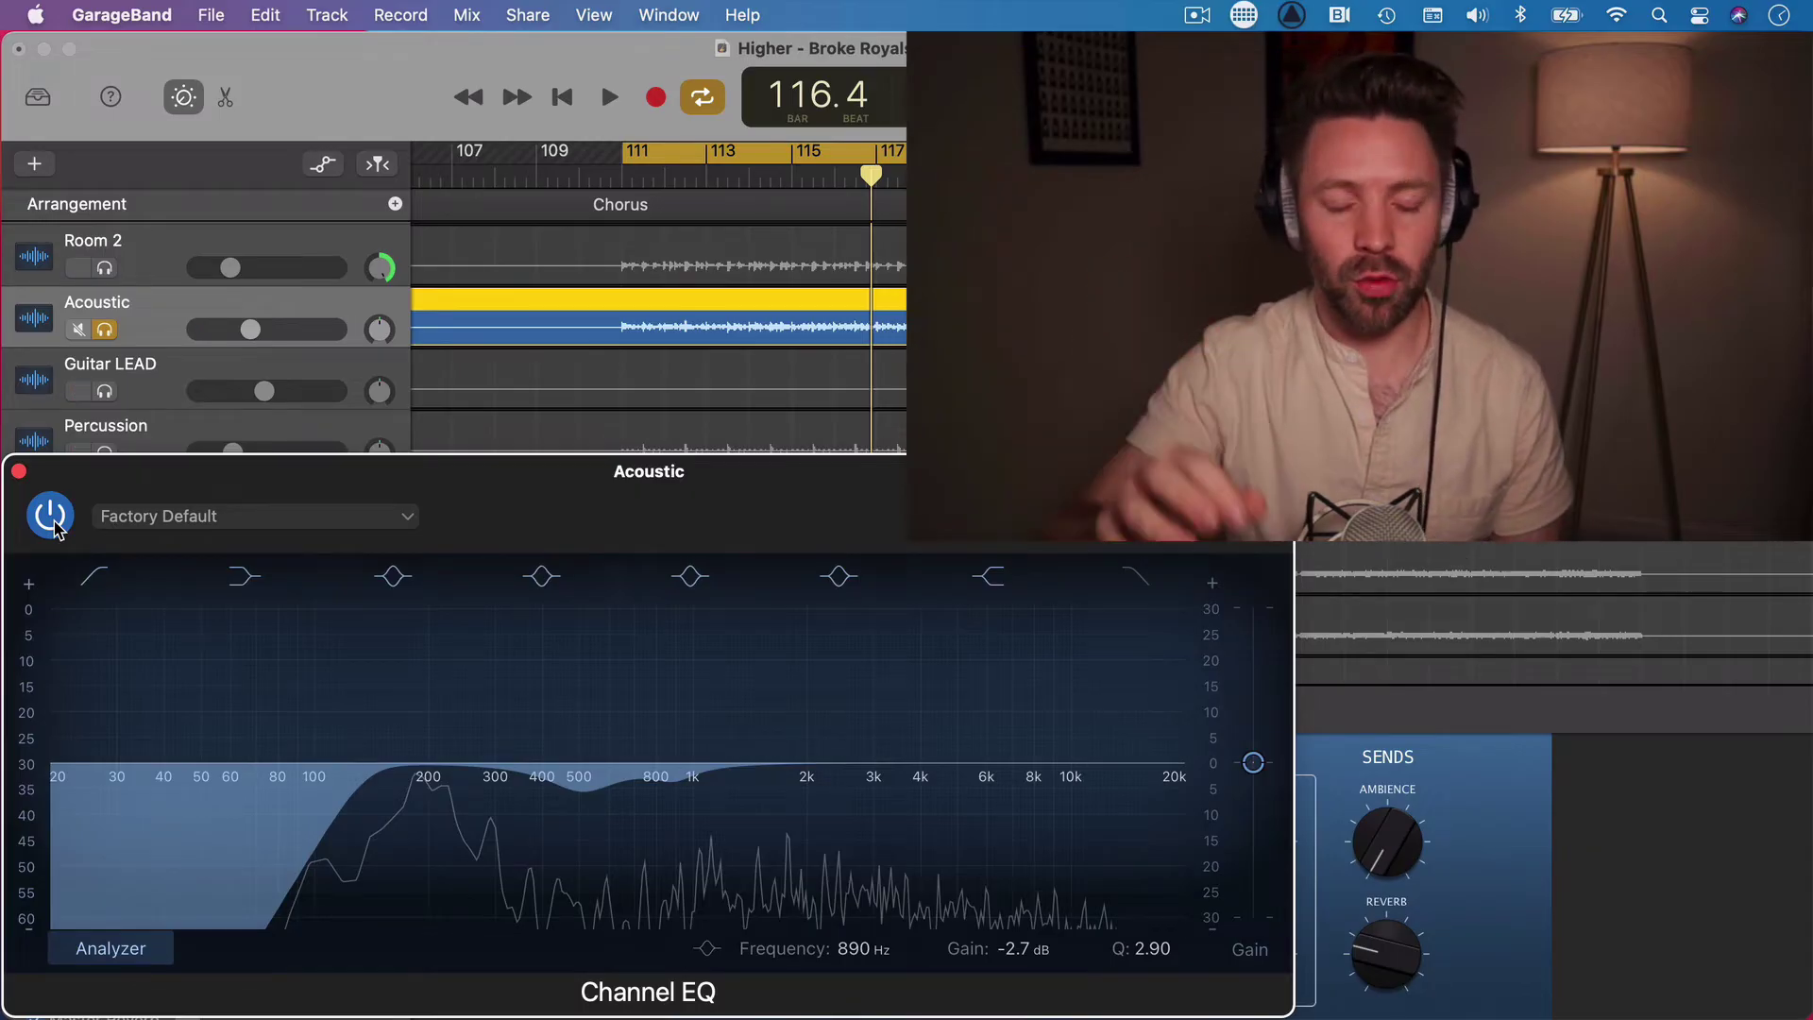
key("space")
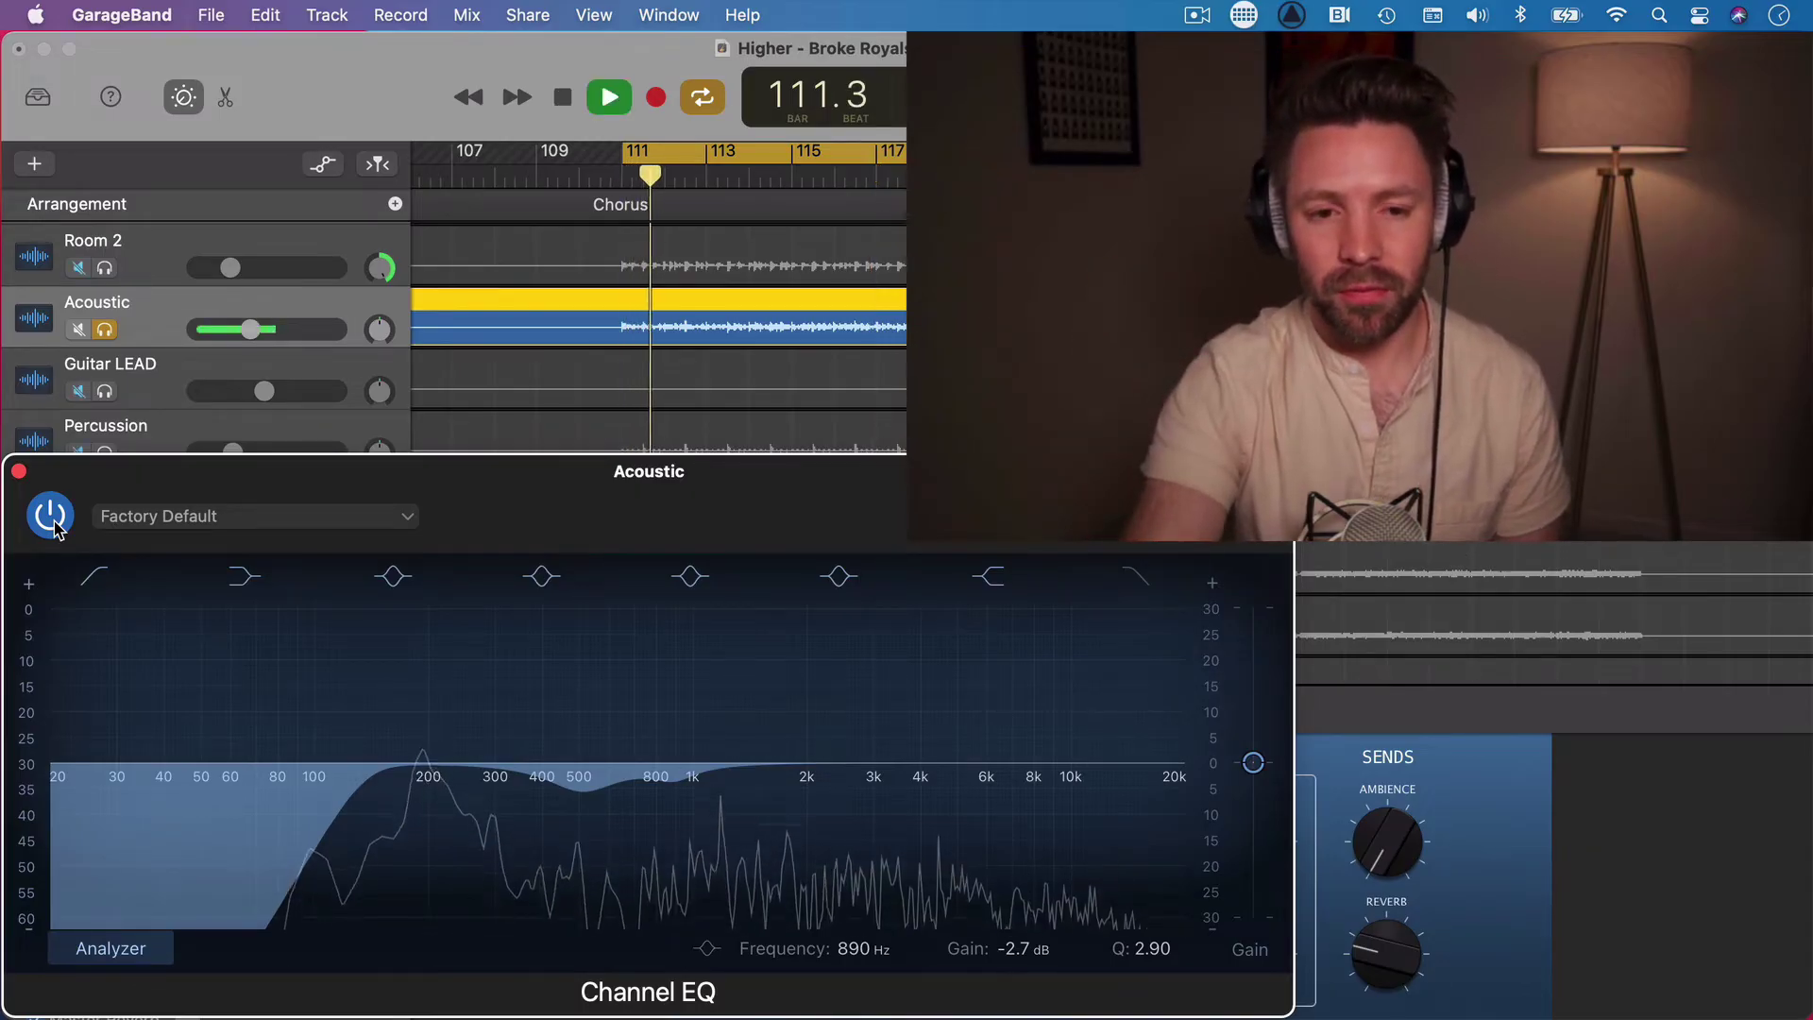
left_click(54, 526)
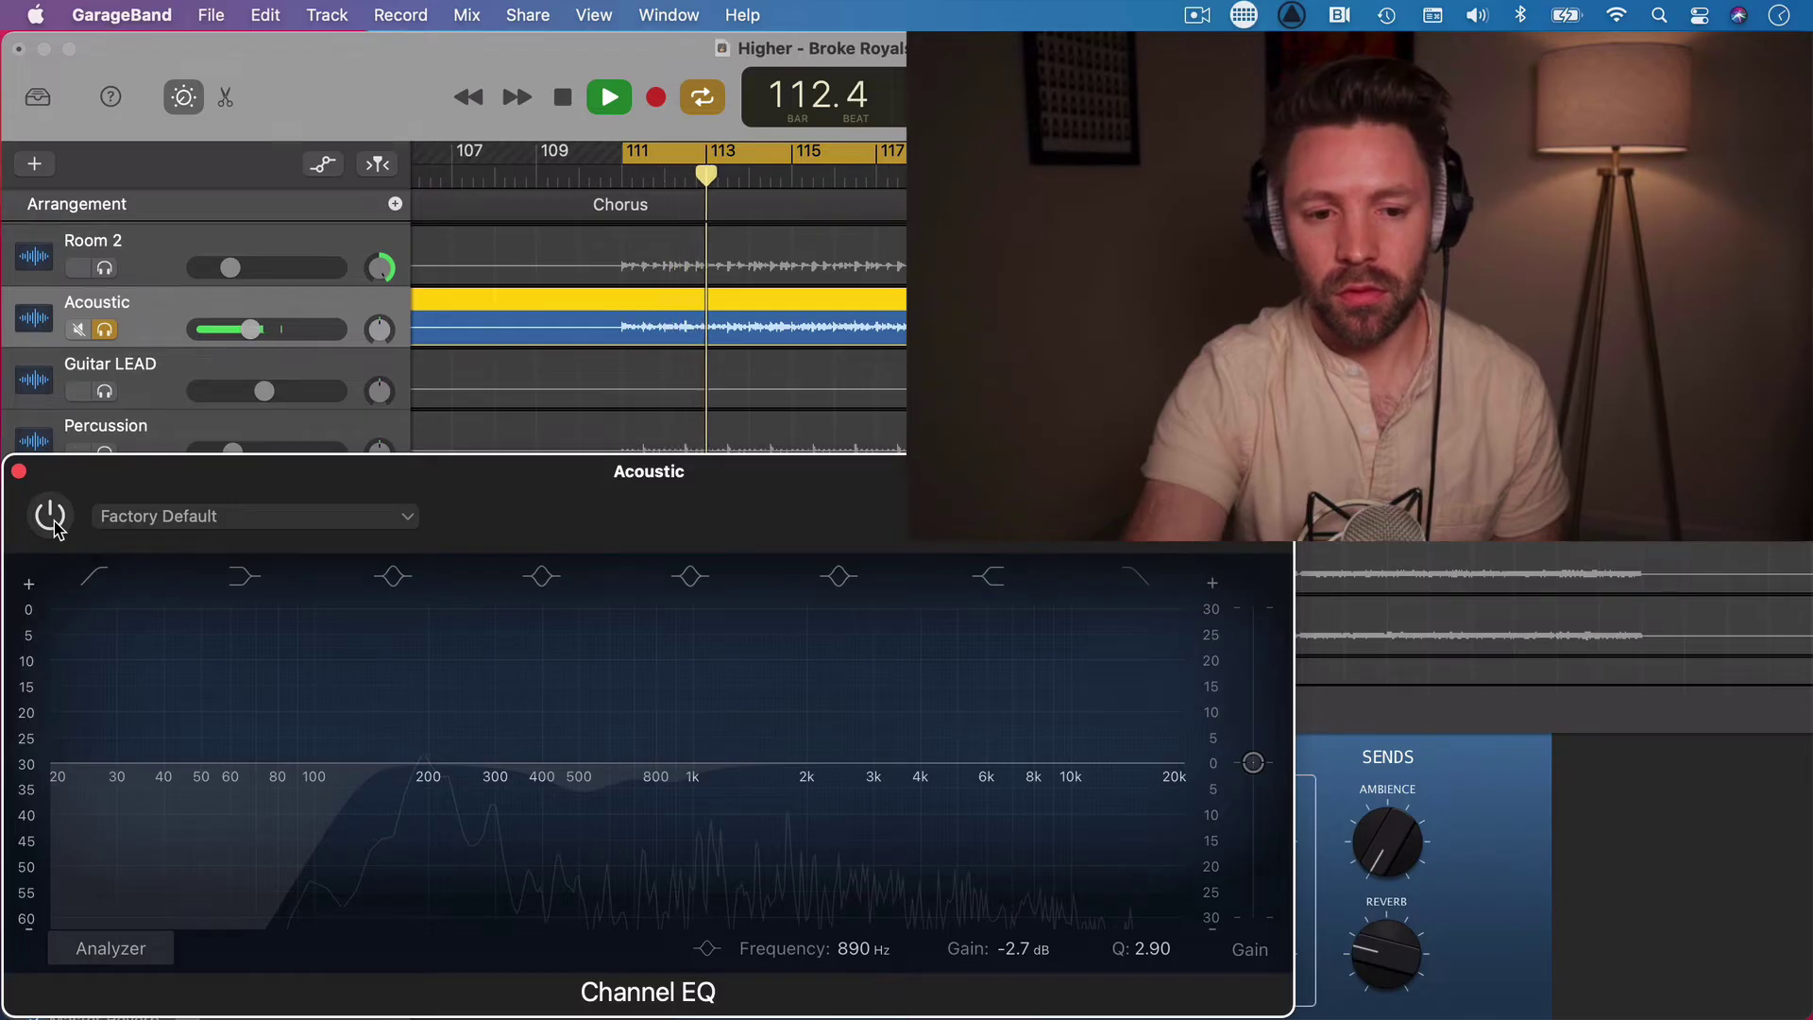
left_click(54, 526)
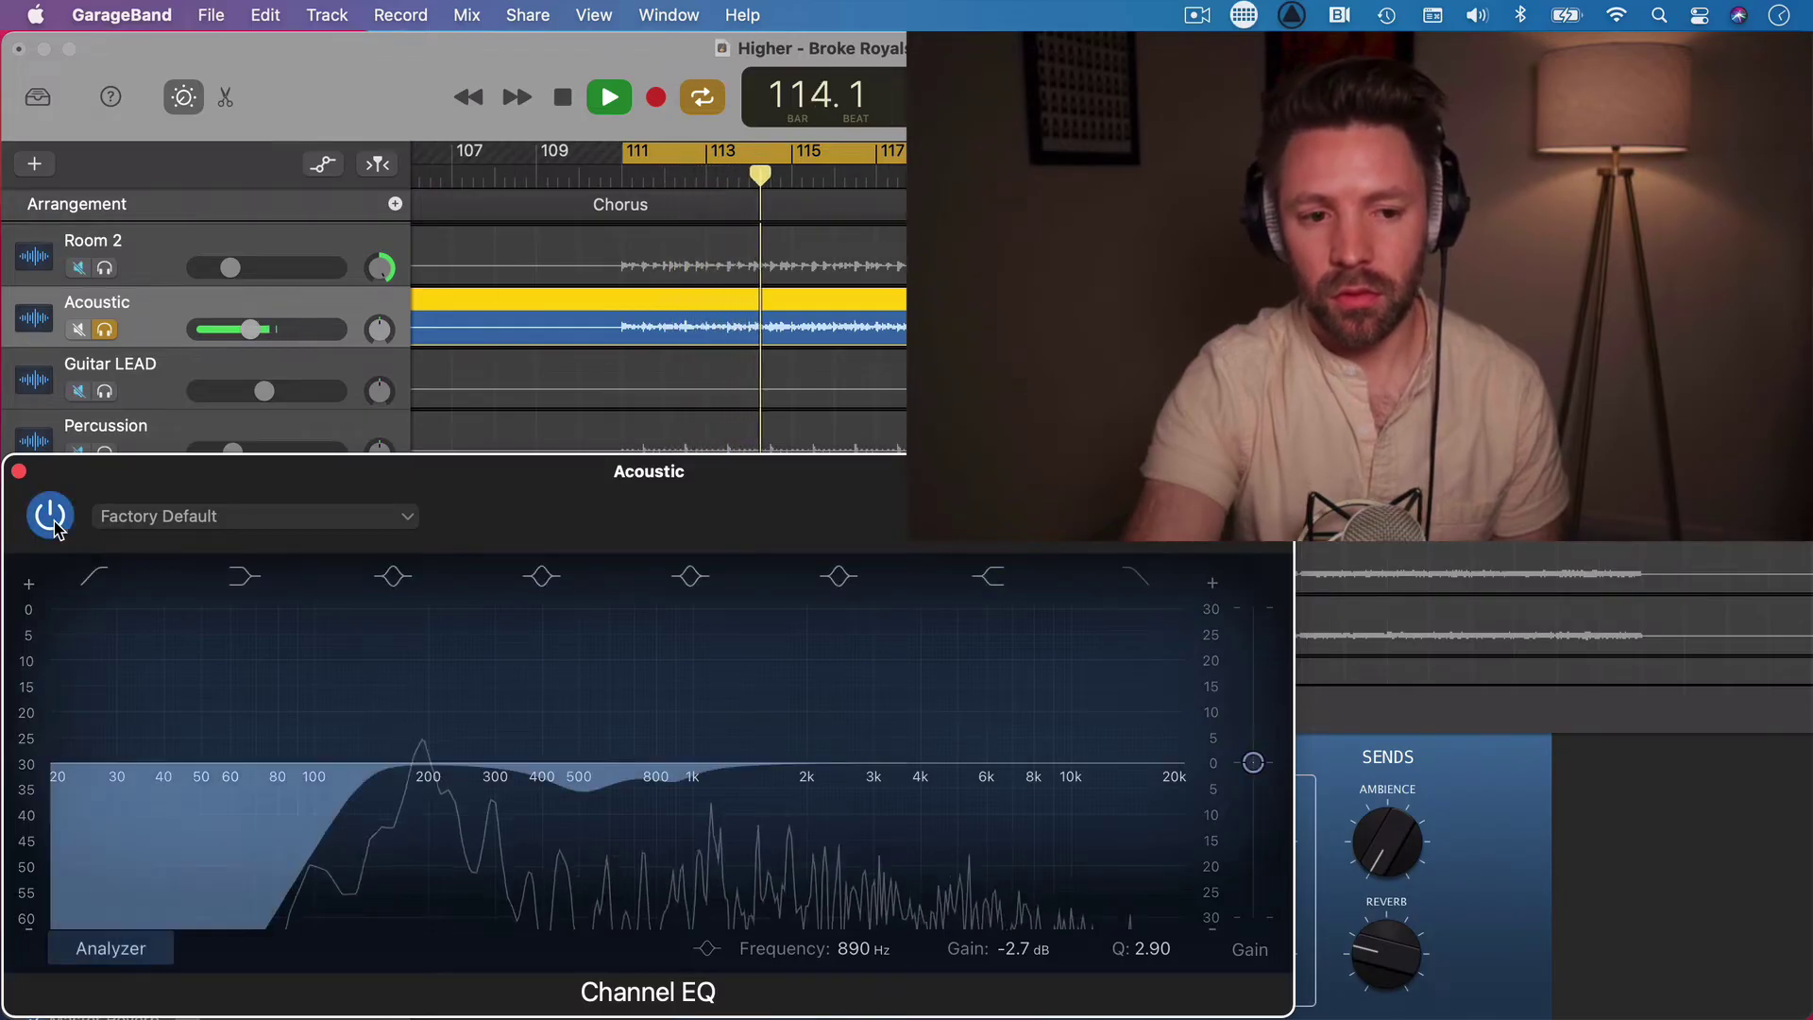
key("space")
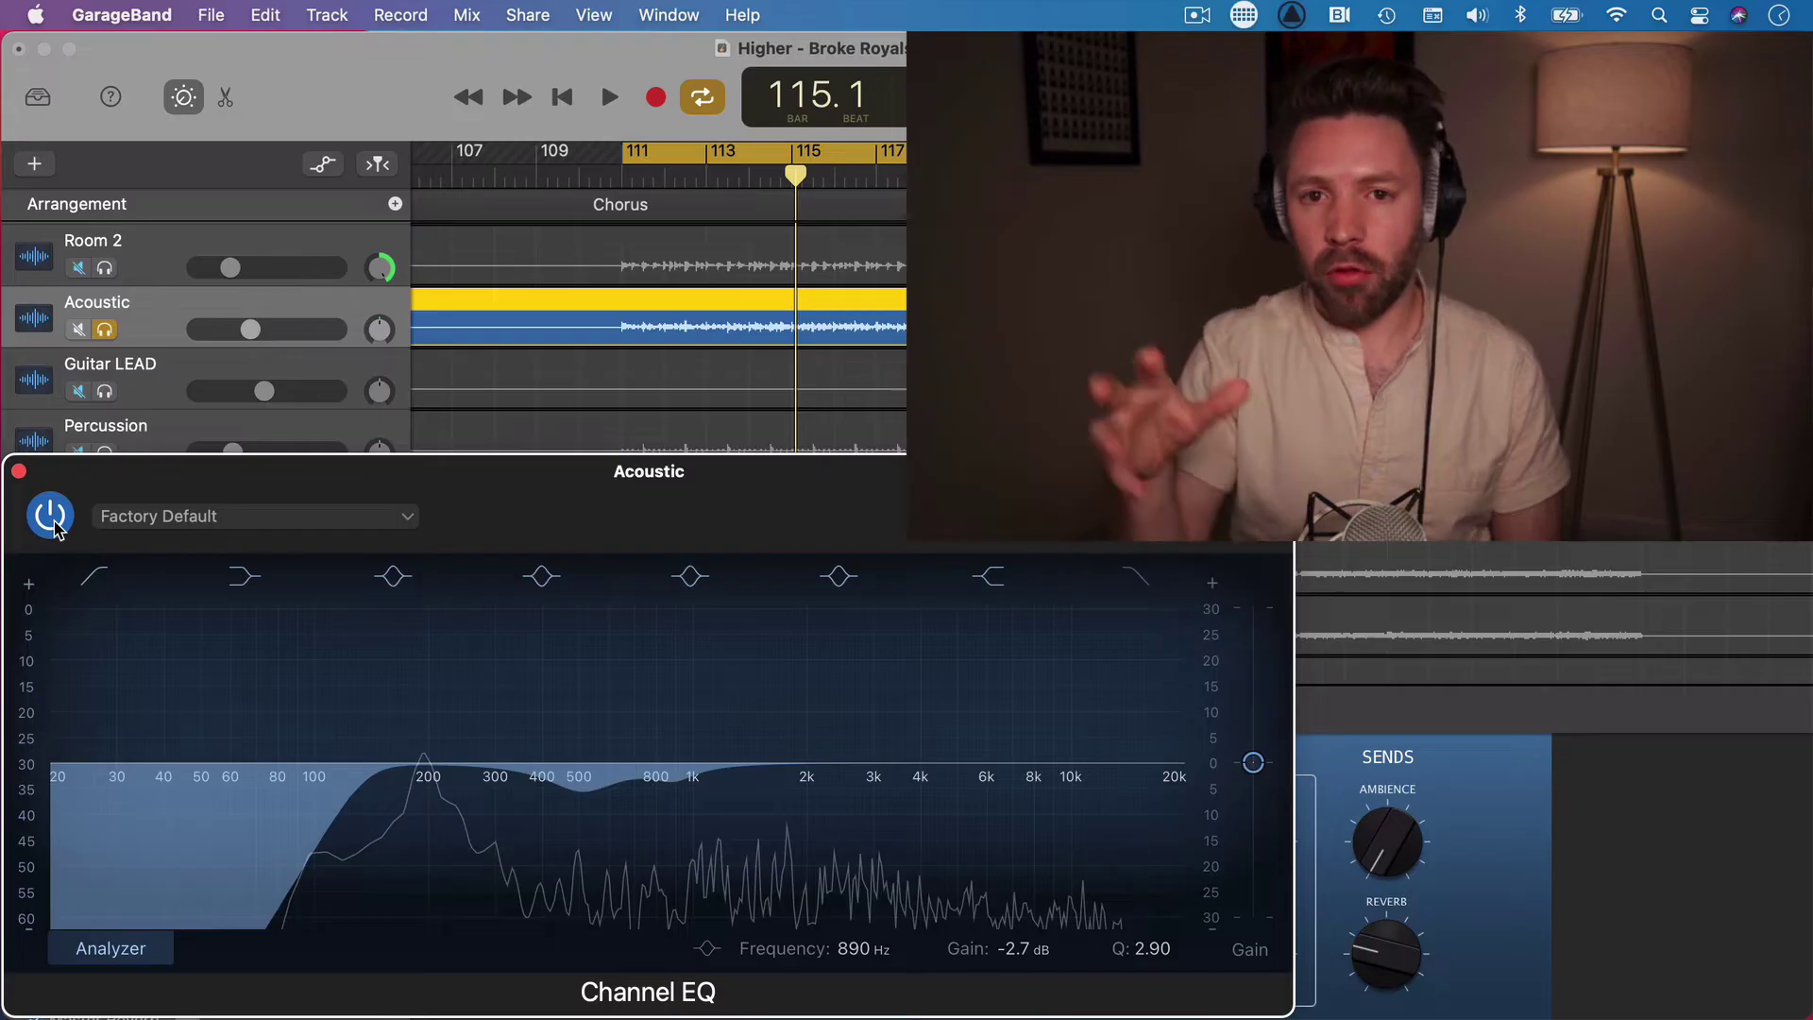
left_click(54, 529)
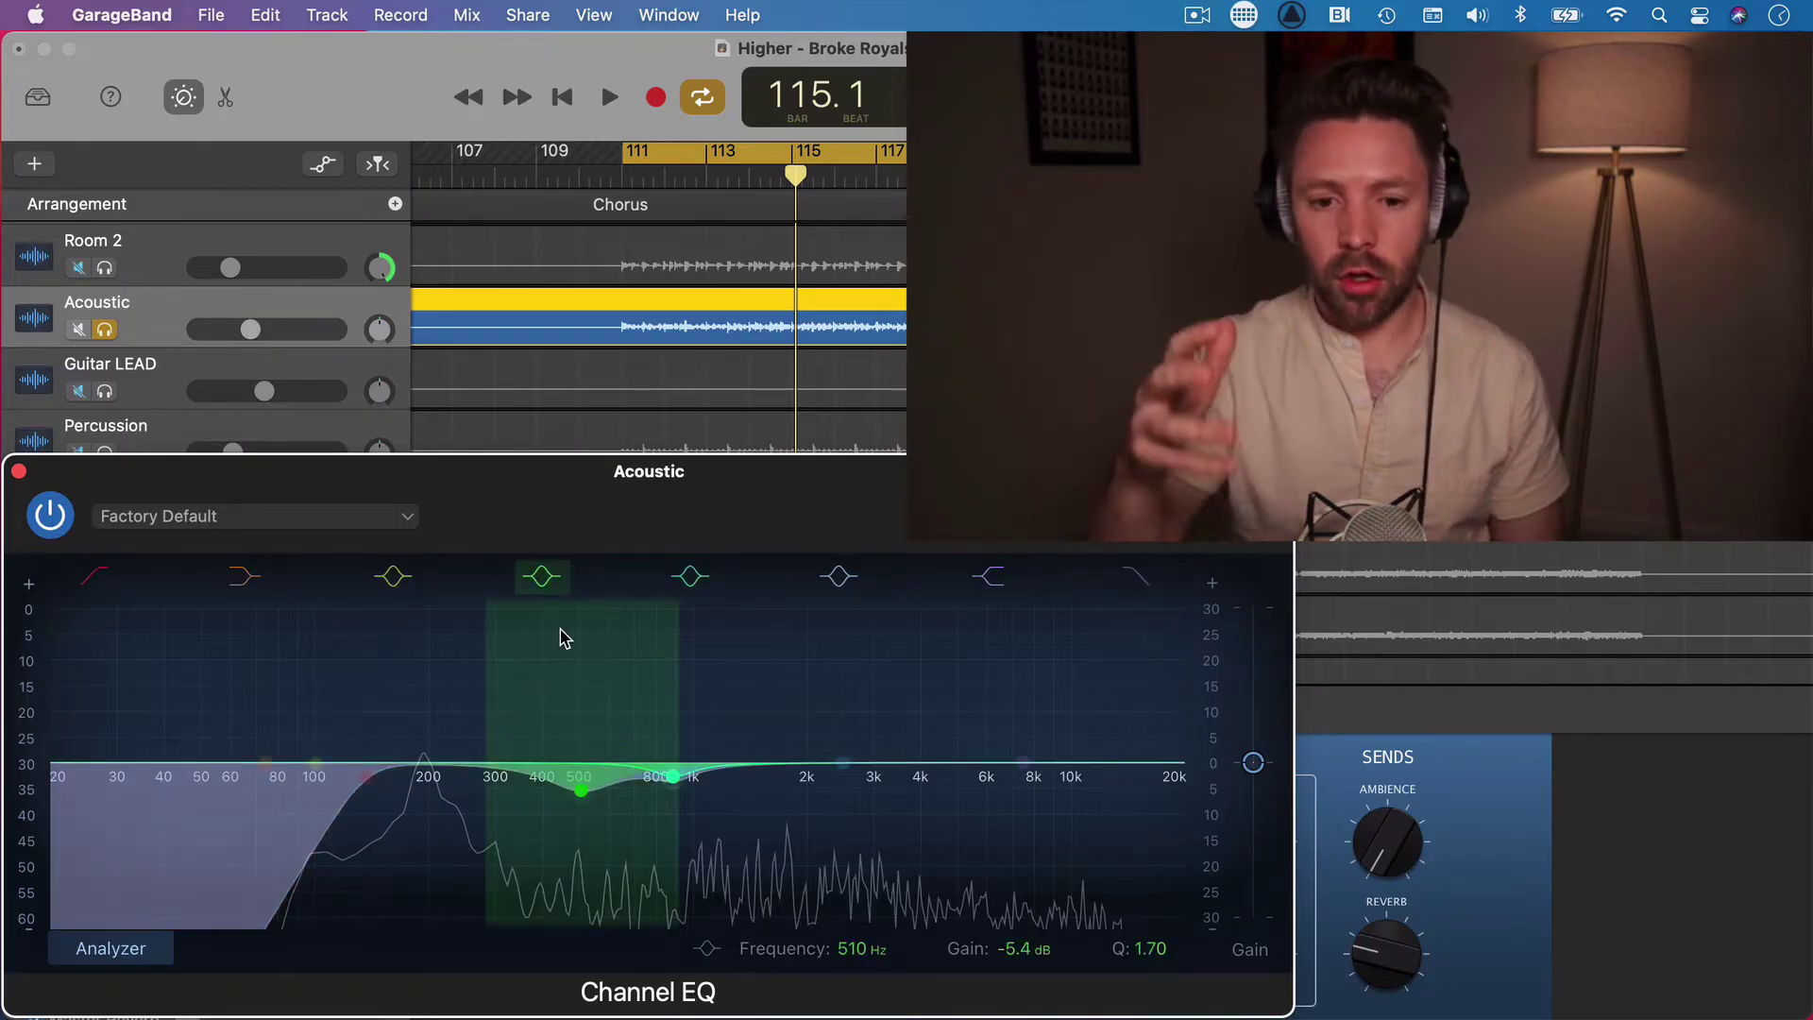
Step: Unsolo the Acoustic track, raise the Channel EQ's overall output gain to about 8.4 dB and play the full mix
key("space")
key("space")
left_click(105, 329)
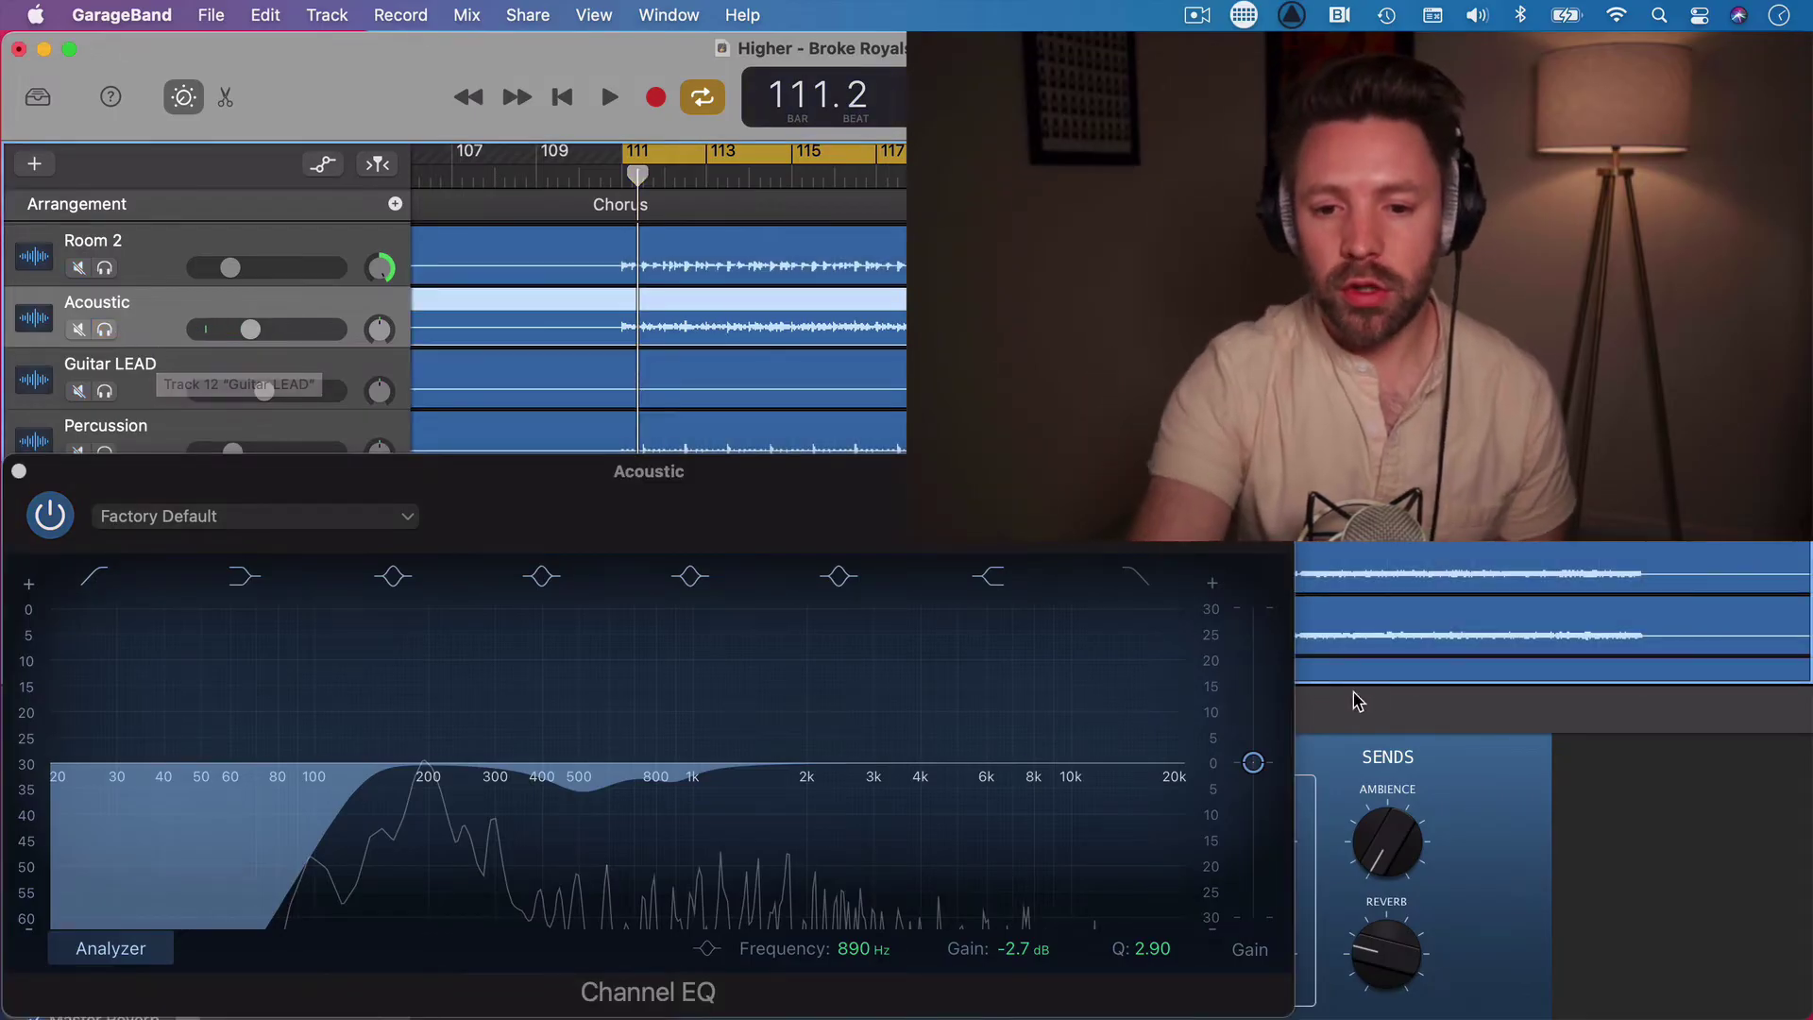
left_click_drag(1253, 762, 1258, 739)
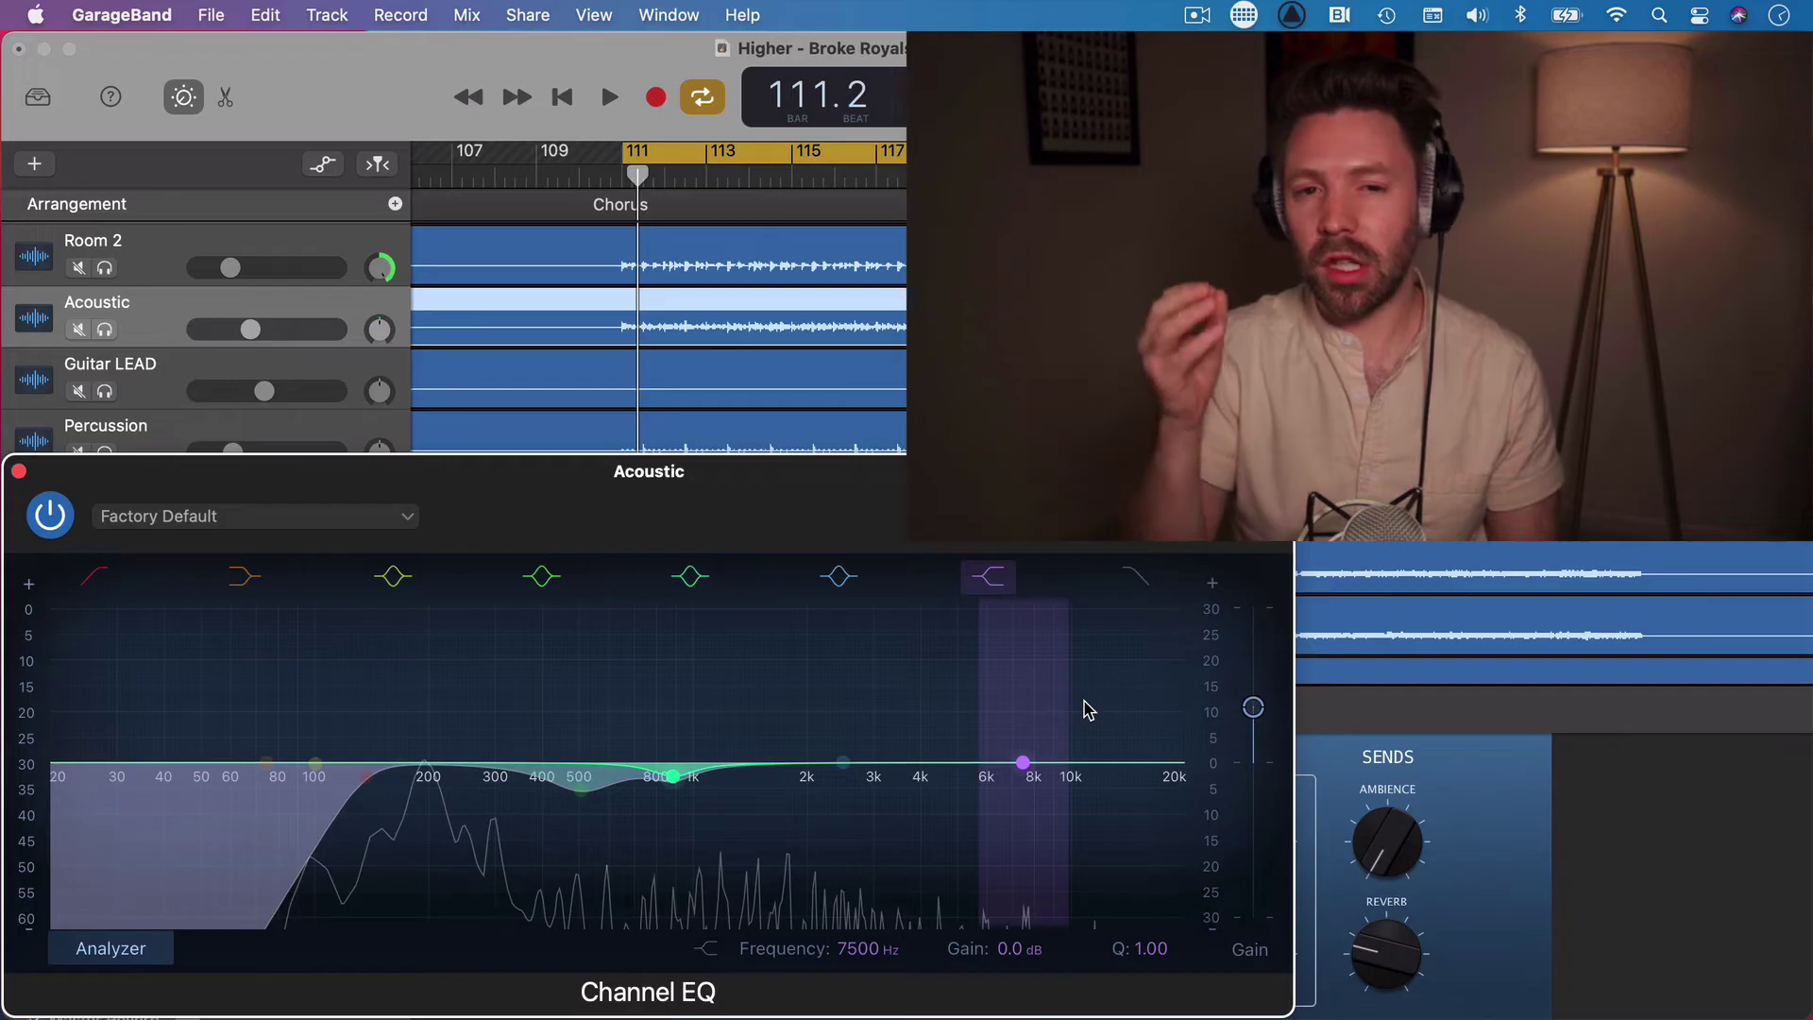
key("space")
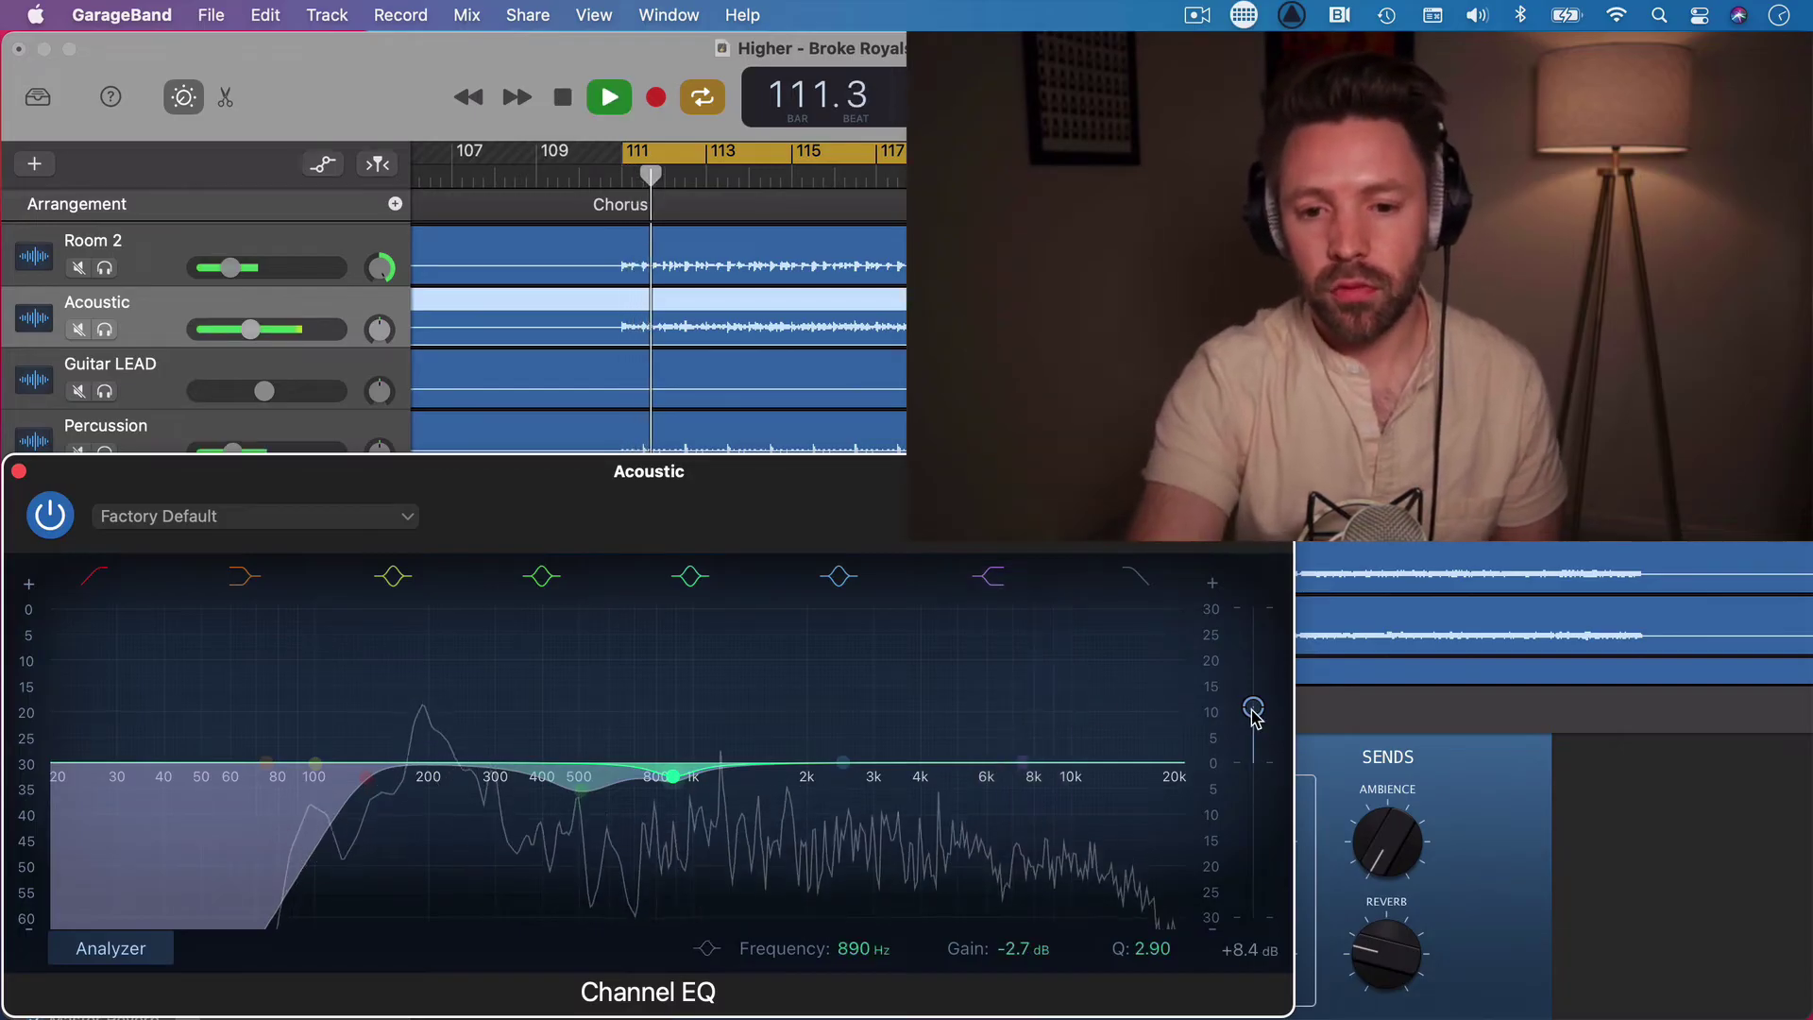
Step: Adjust the upper-mid peak band during full-mix playback to a 2.5 dB boost at about 3080 Hz with a Q of 0.93
left_click_drag(843, 761, 878, 744)
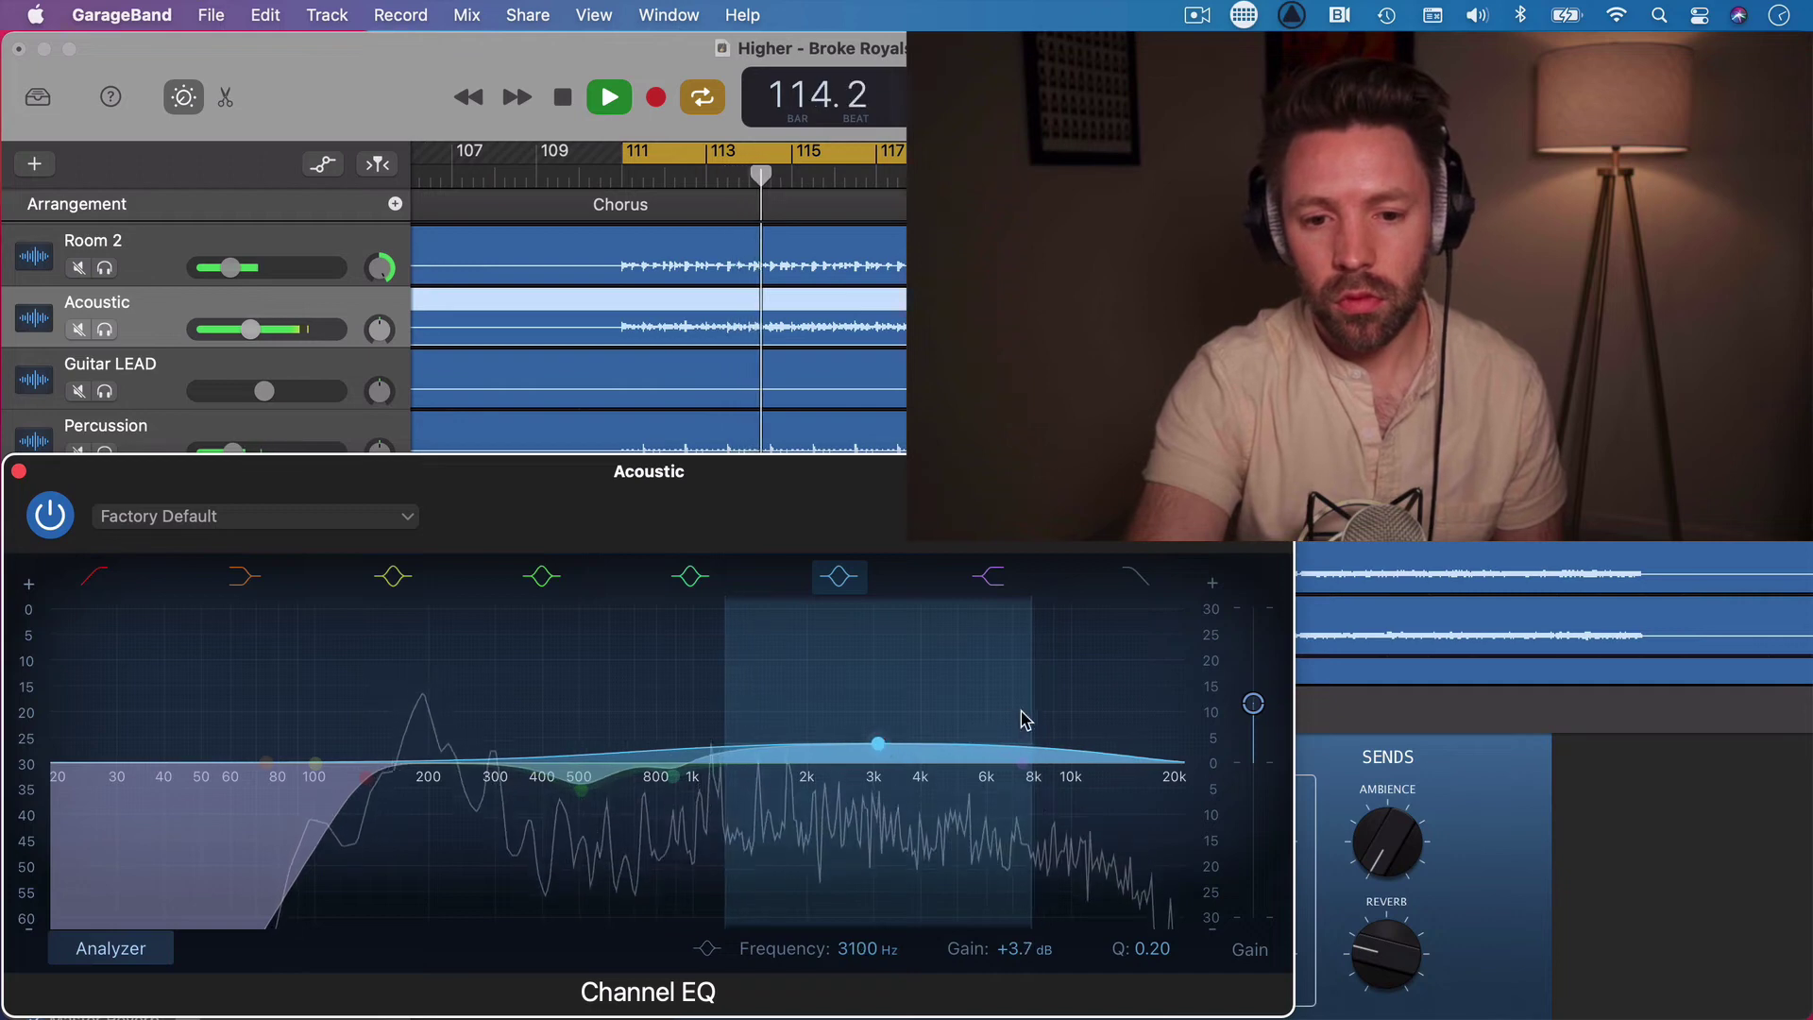
left_click_drag(1031, 704, 987, 710)
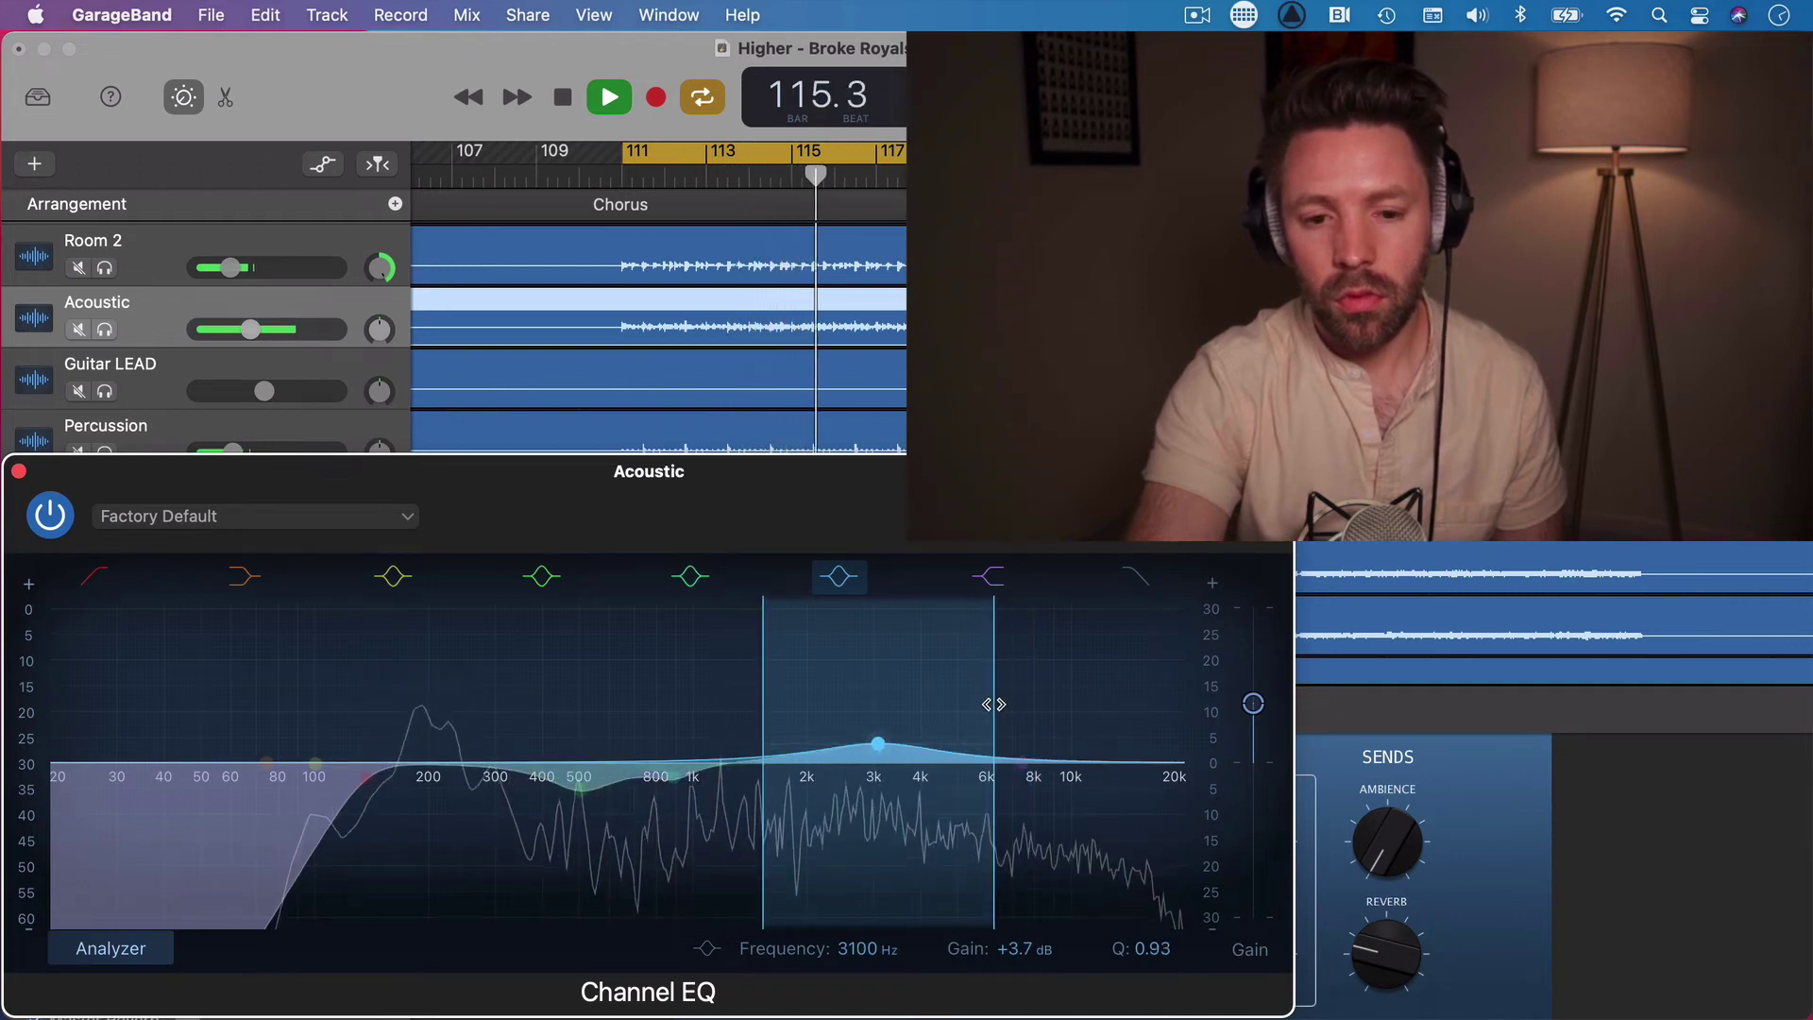
mouse_move(878, 745)
left_mouse_down()
mouse_move(846, 733)
mouse_move(947, 732)
mouse_move(809, 727)
mouse_move(863, 722)
left_mouse_up()
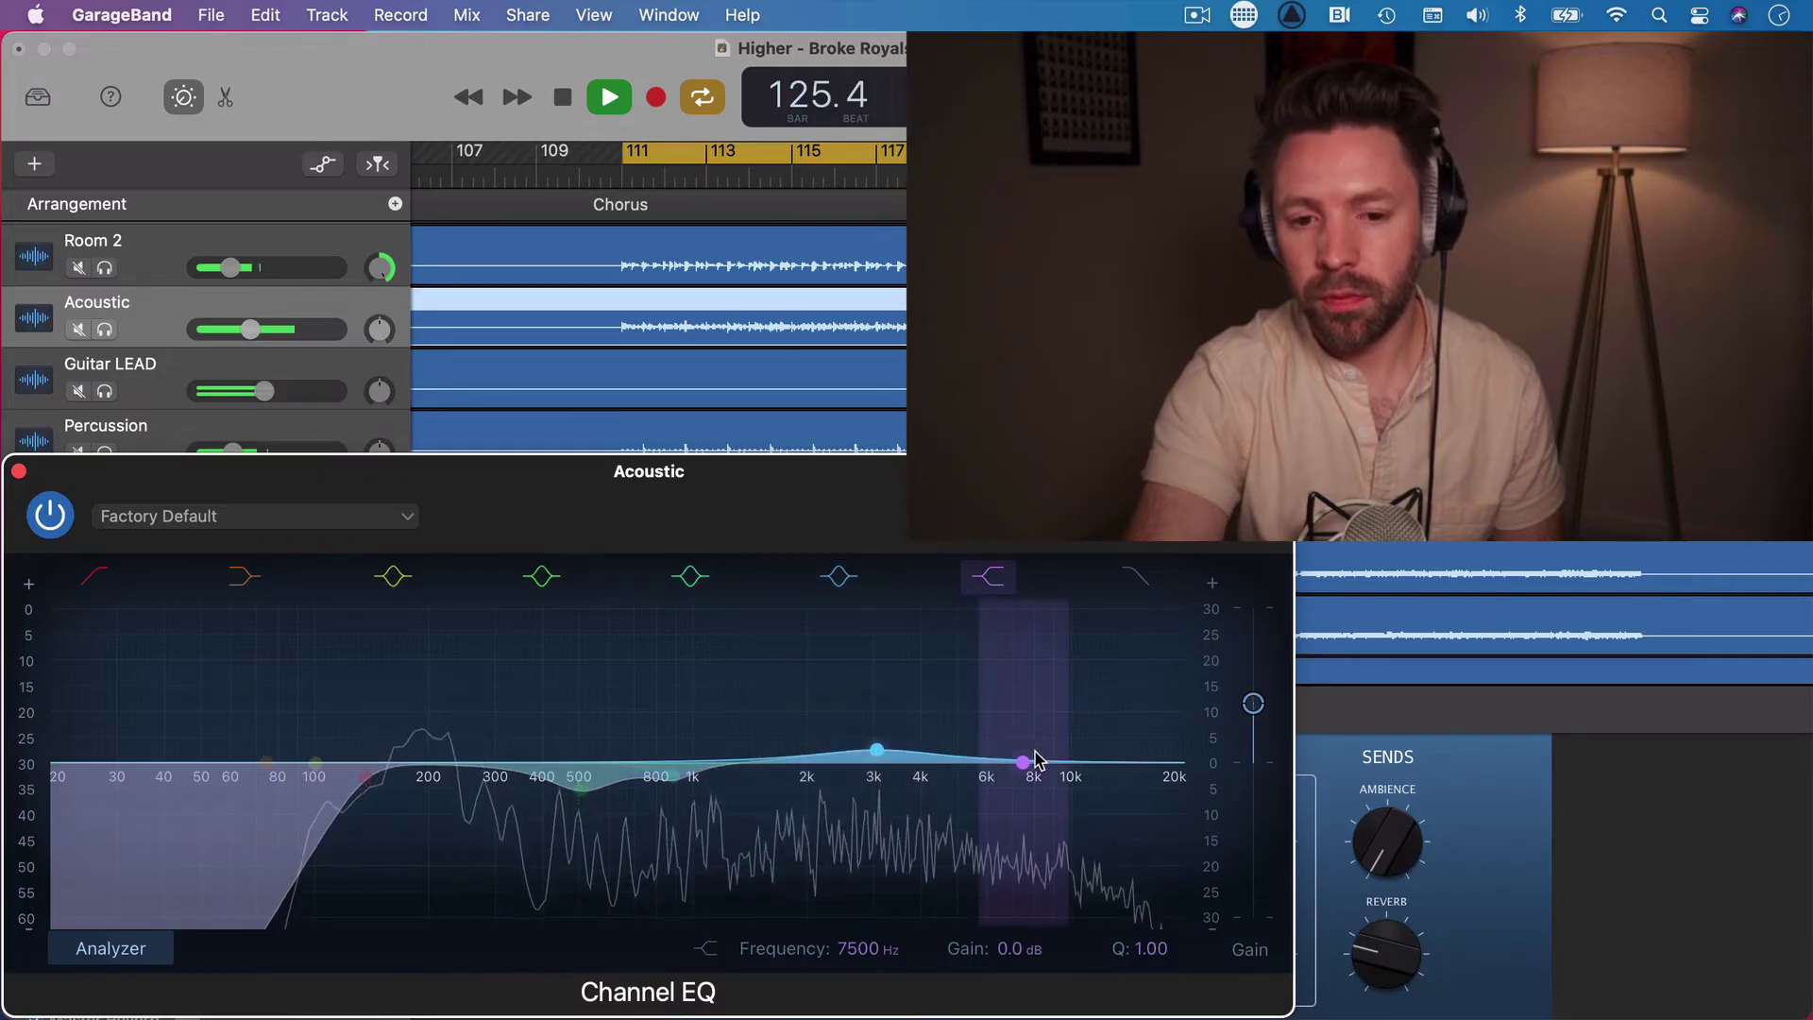
Step: Boost the high shelf by 1.2 dB at 10100 Hz, lower the EQ's output gain to about 0.5 dB and stop playback
left_click_drag(1008, 748, 1073, 758)
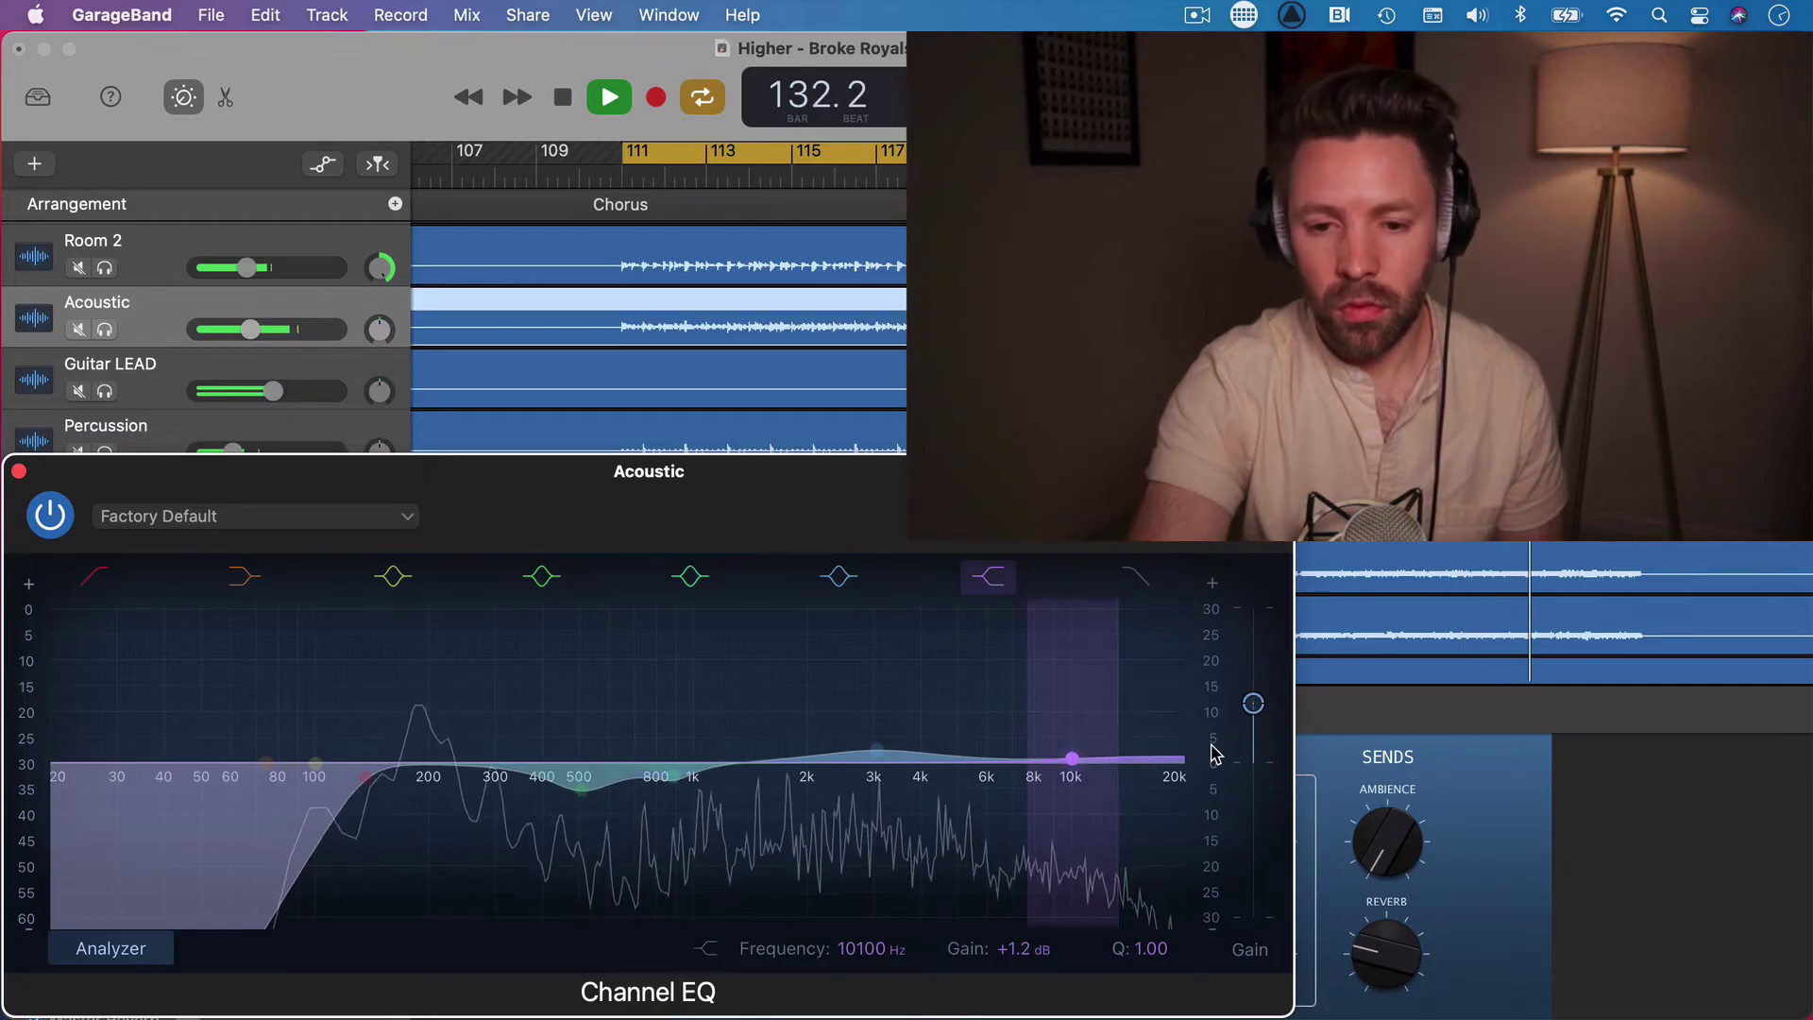
left_click_drag(1253, 706, 1255, 769)
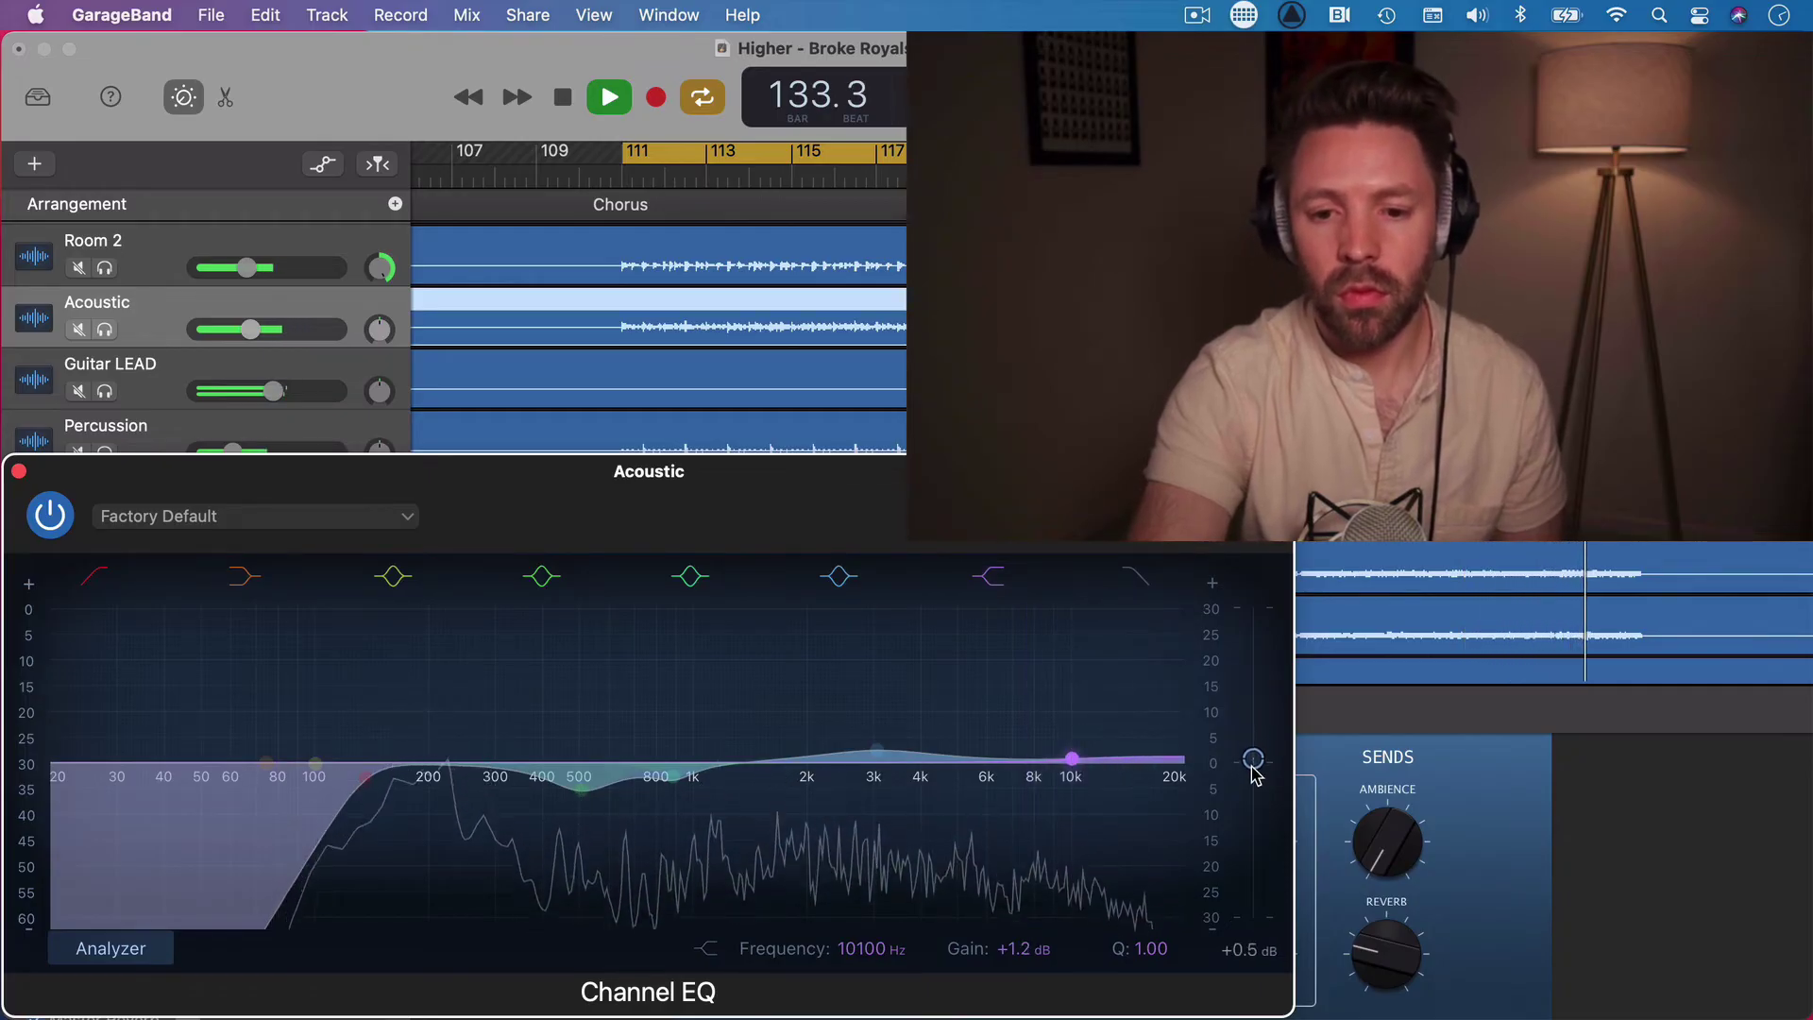
key("space")
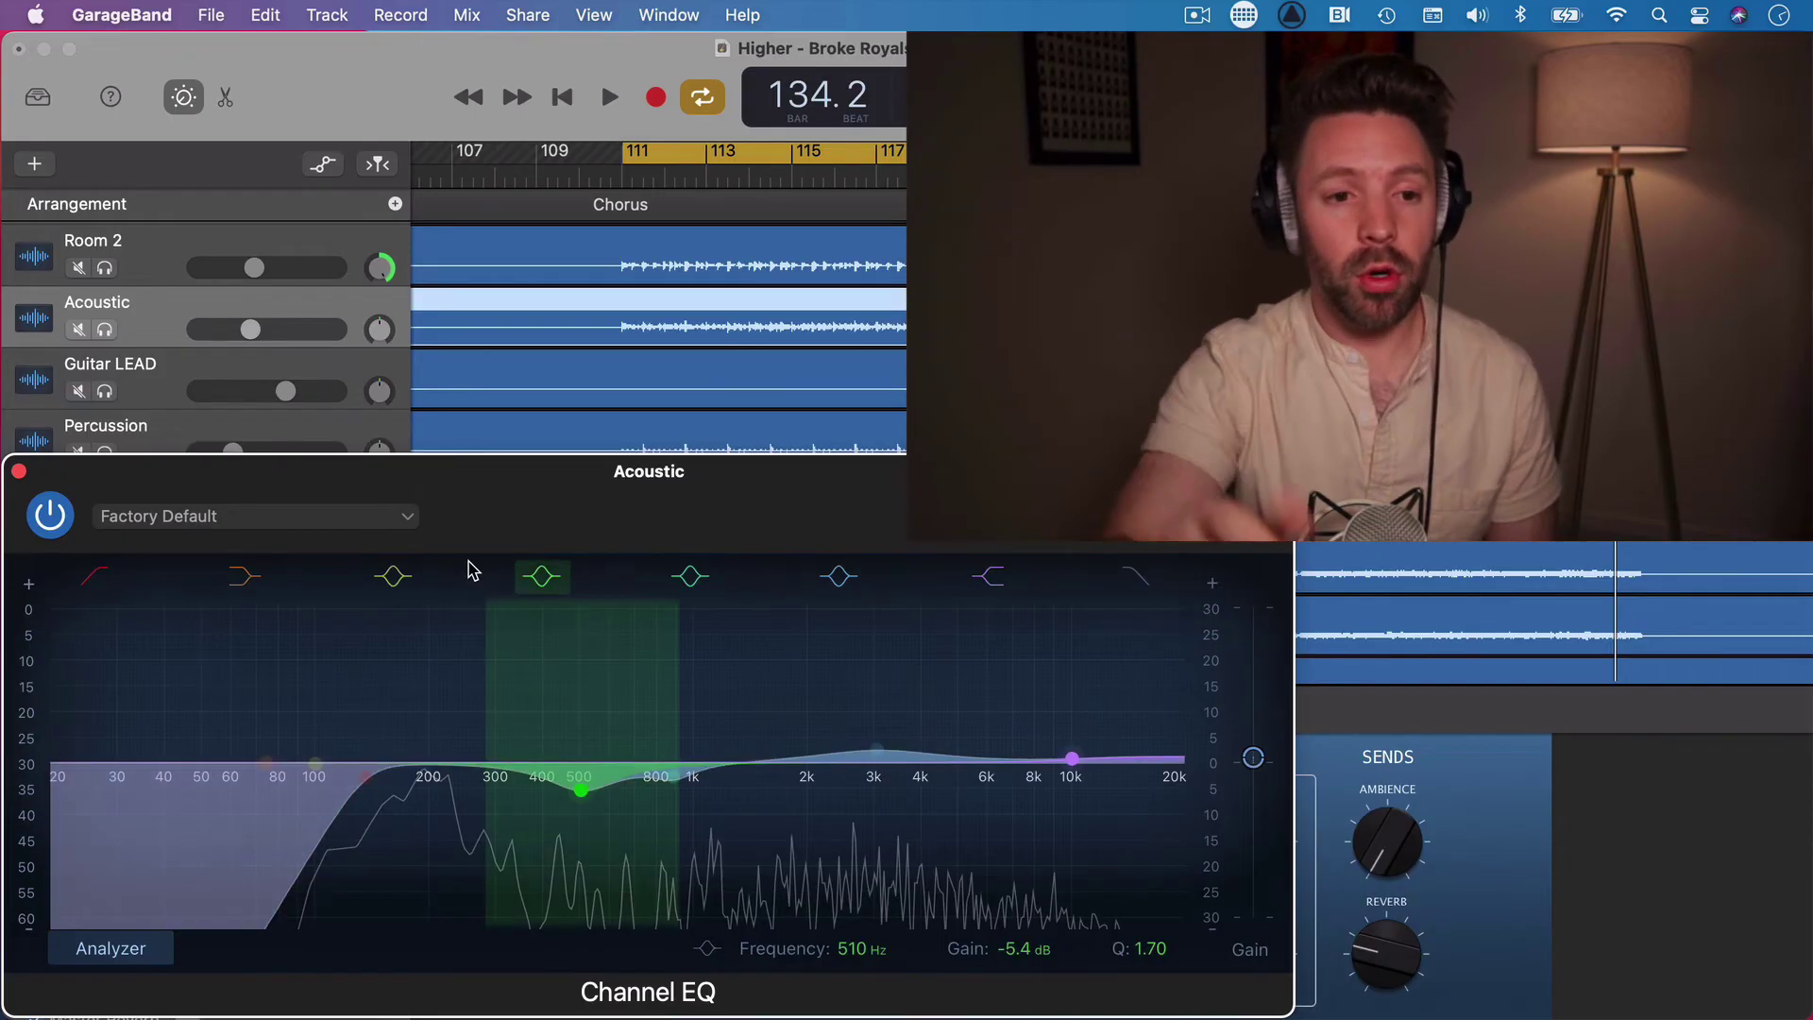
Step: Solo the Acoustic track, compare the EQ on and off during playback and level-match its output gain to about -1.0 dB
left_click(110, 328)
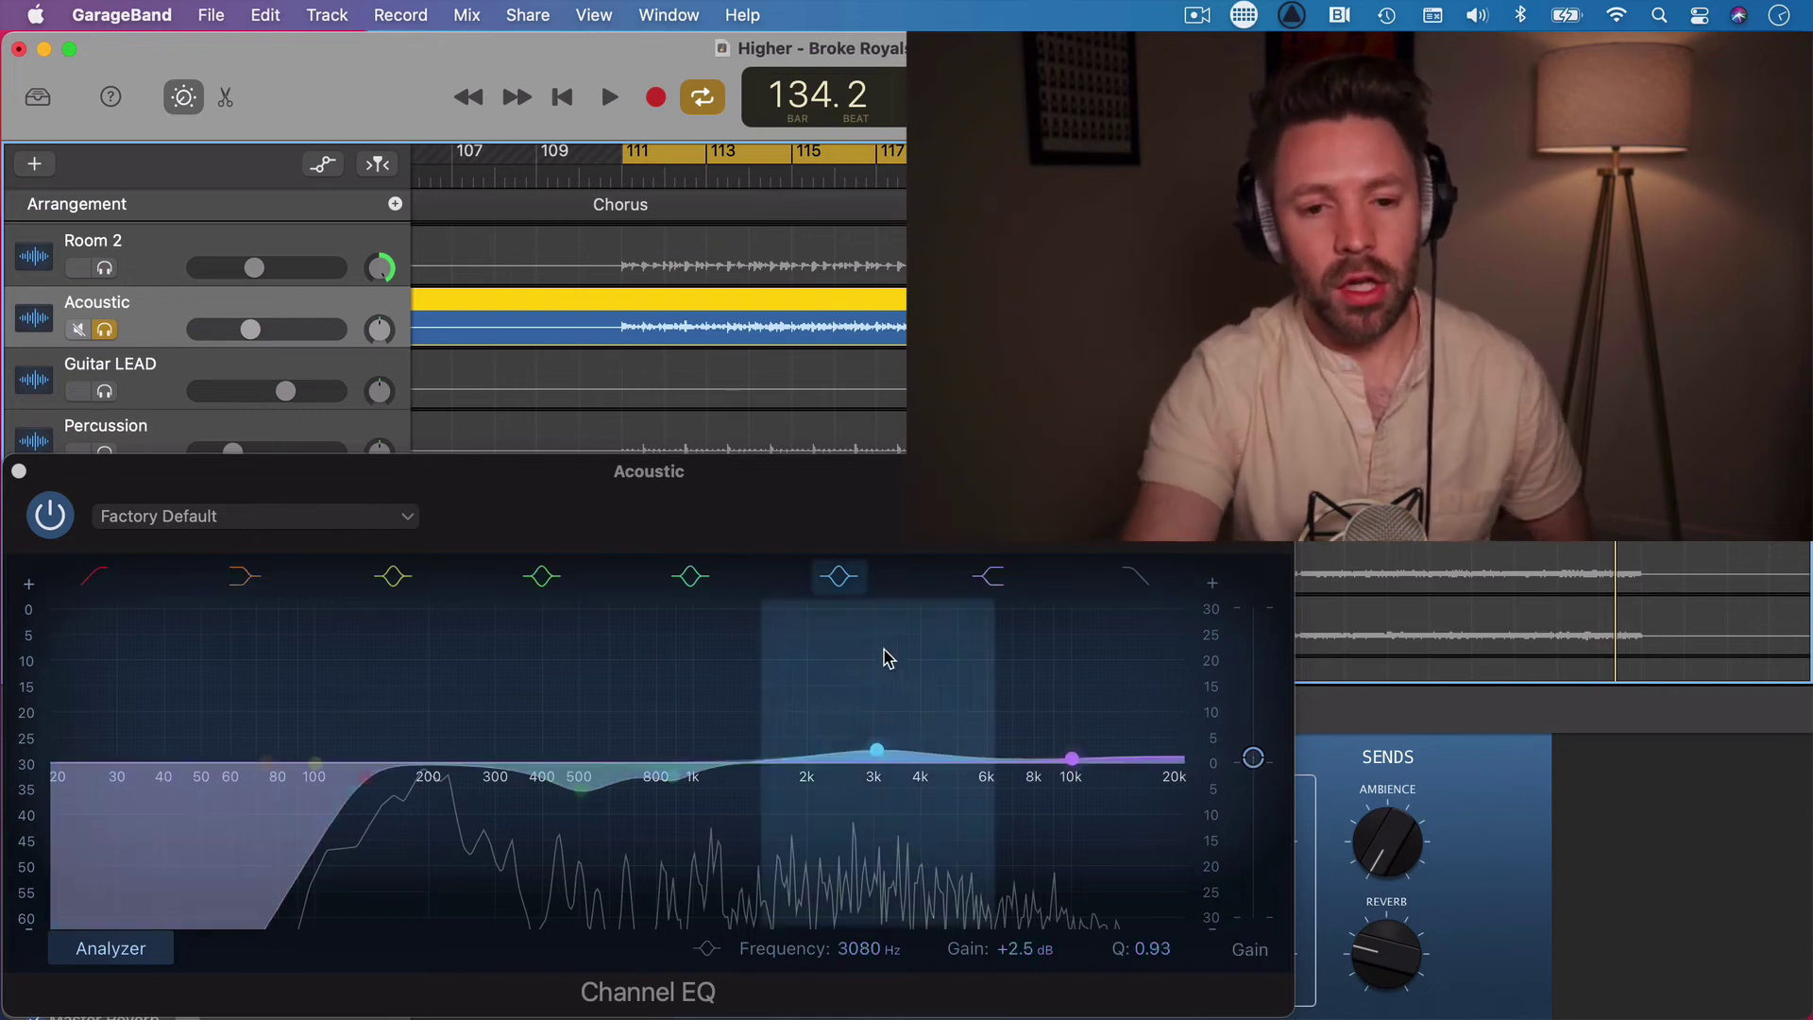
key("space")
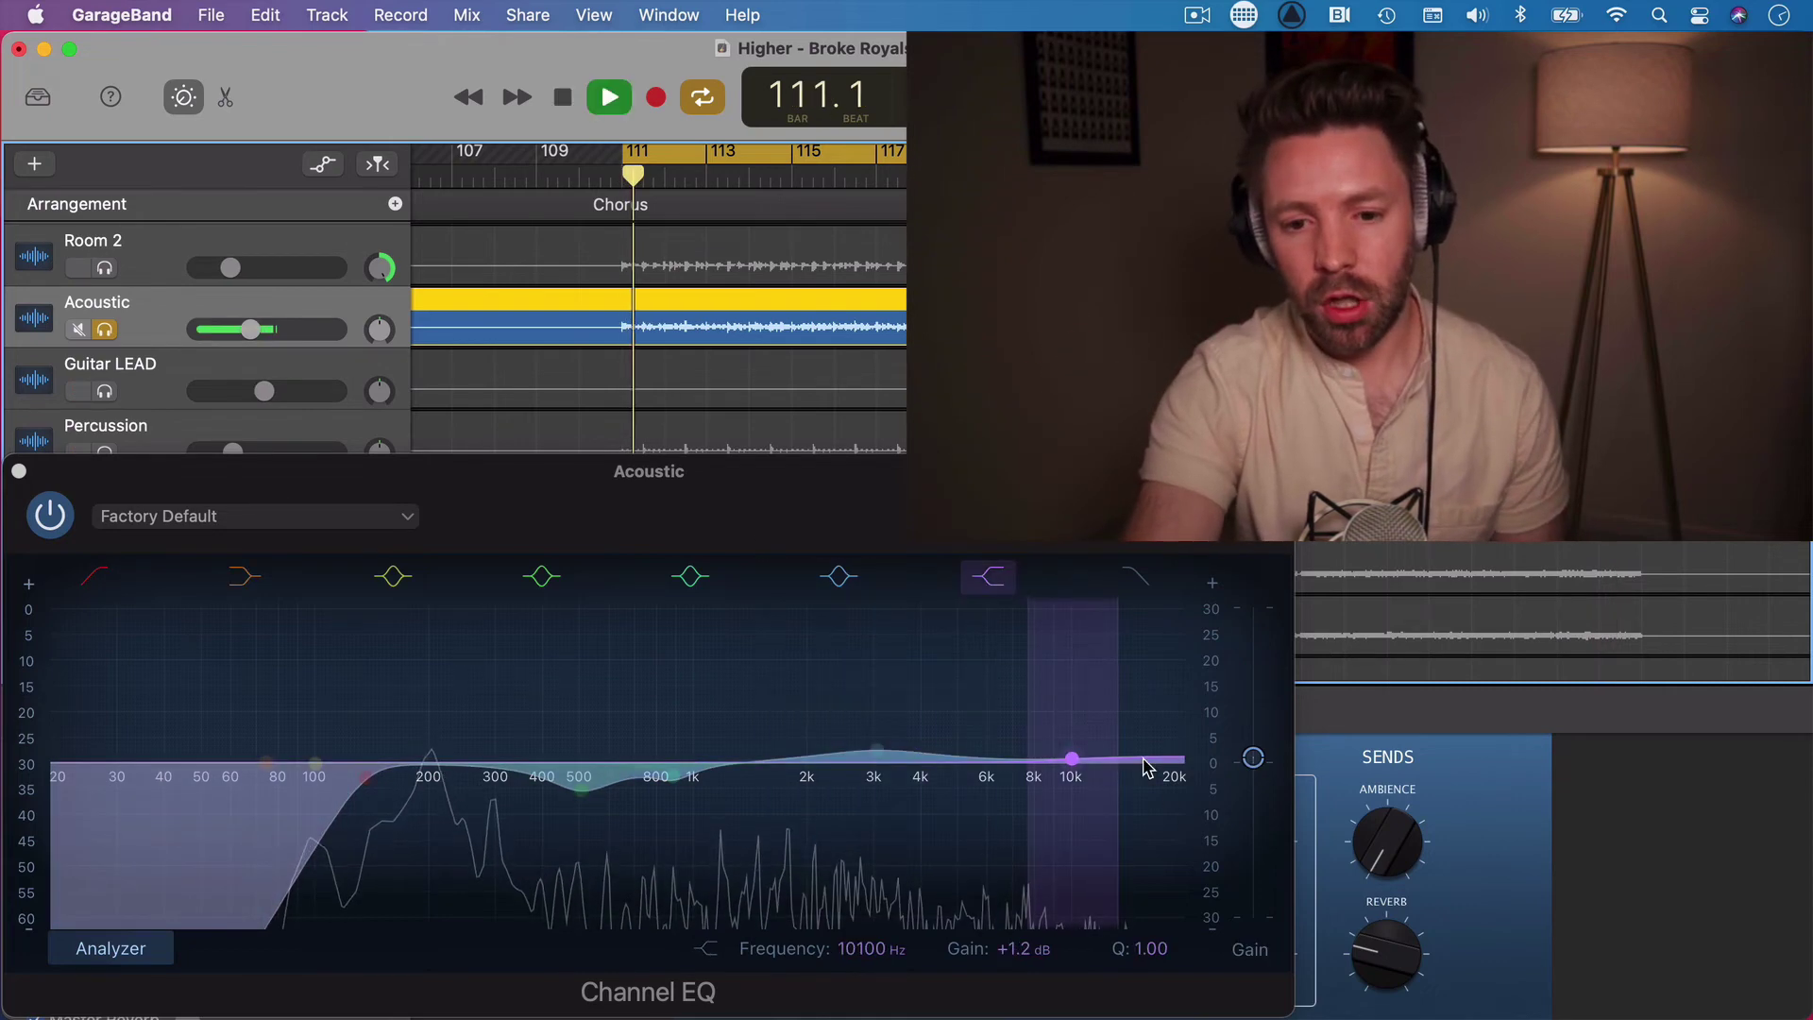
left_click(55, 516)
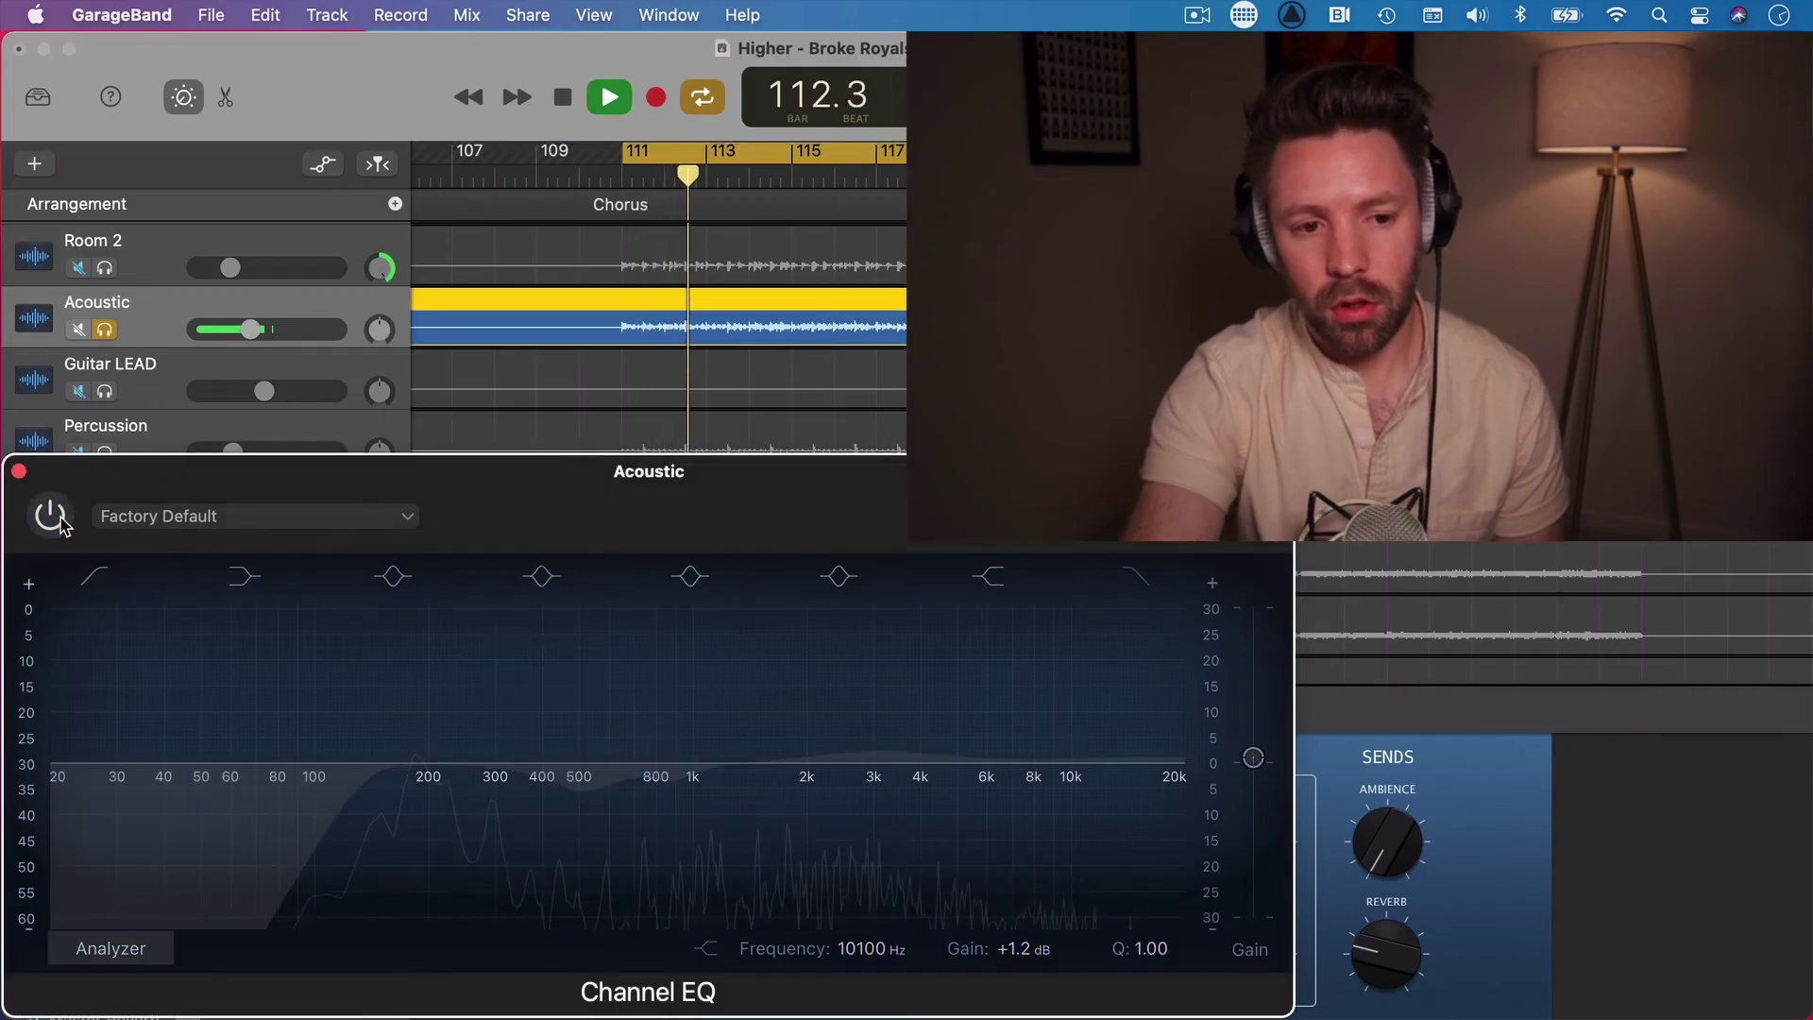
left_click(52, 517)
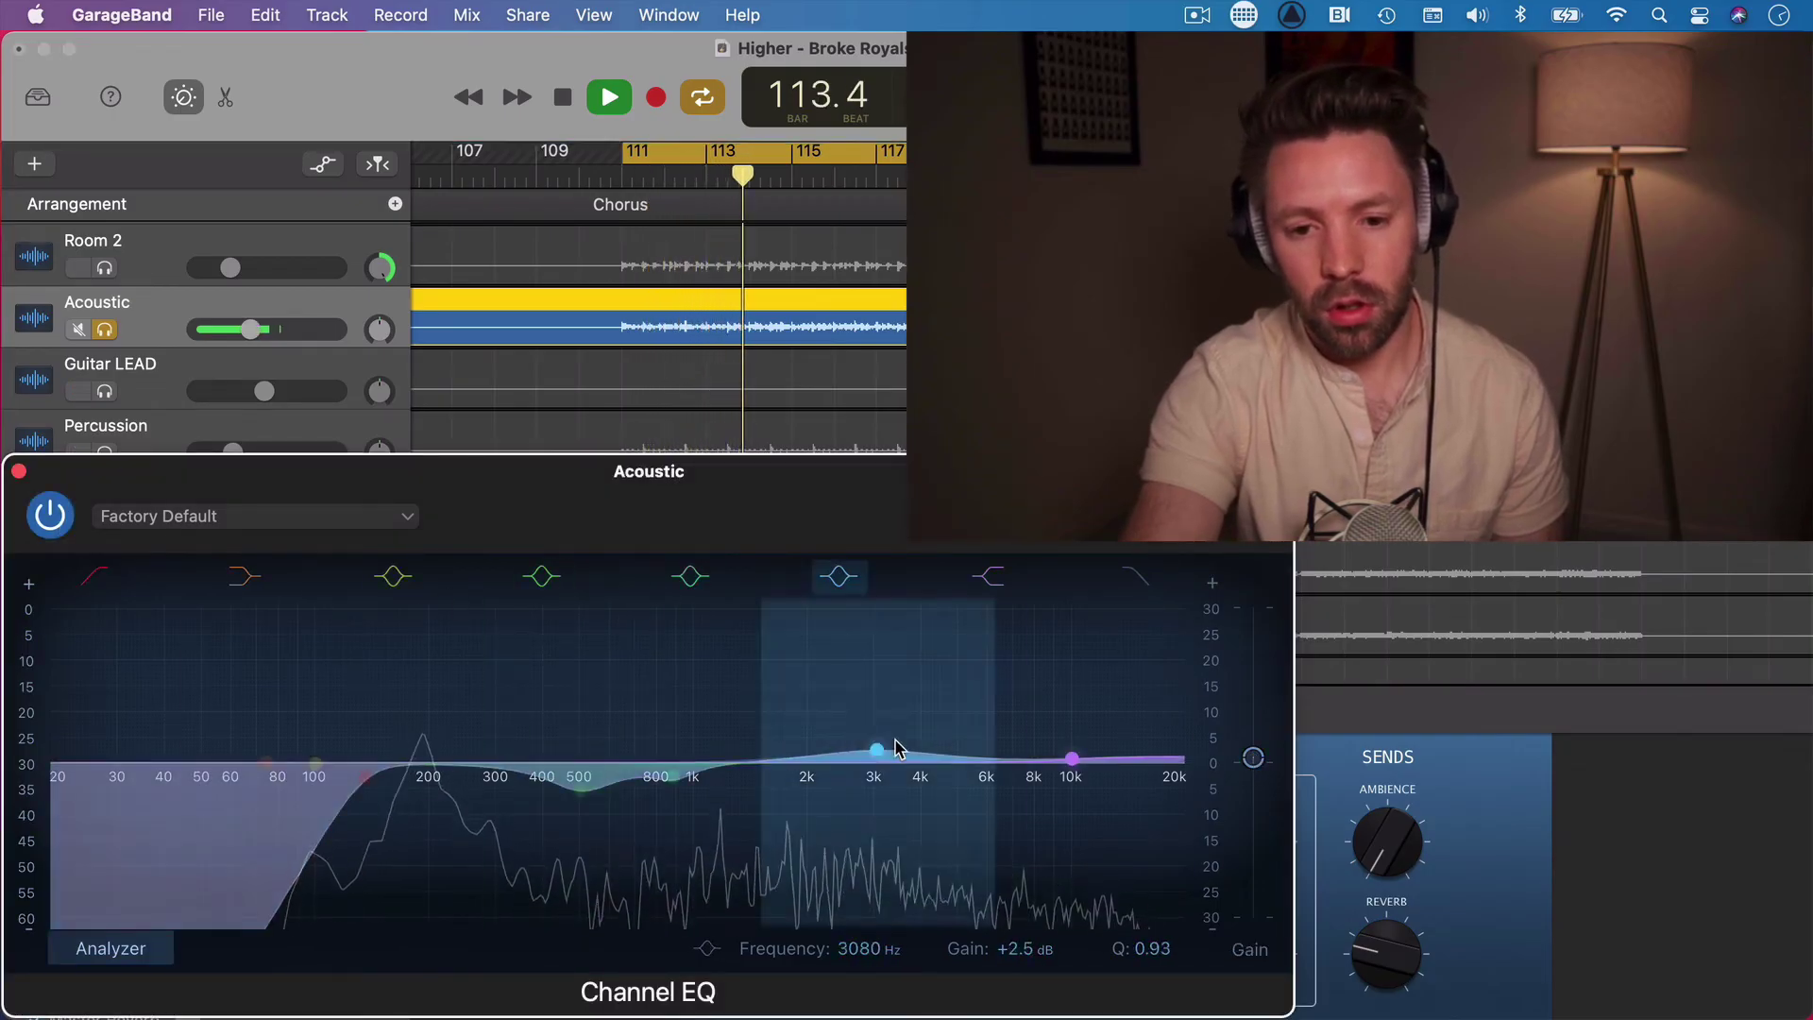
left_click_drag(1251, 757, 1254, 772)
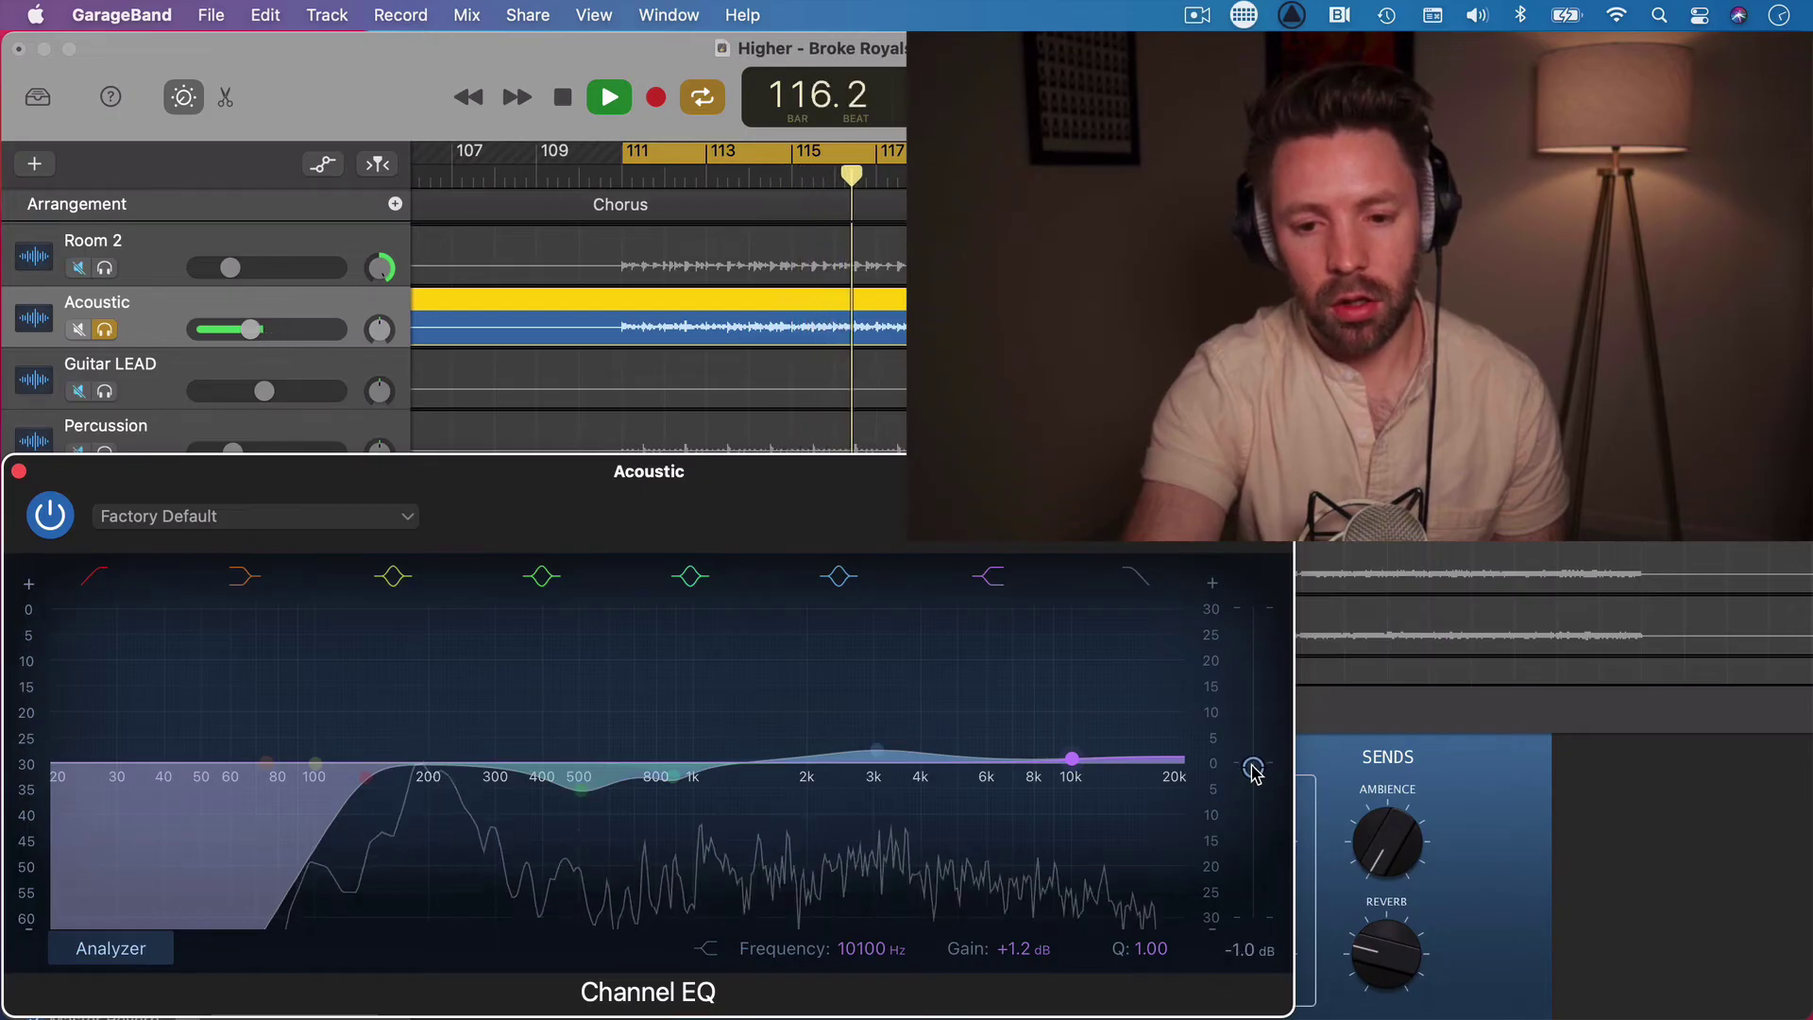
Step: Compare the level-matched EQ bypassed and enabled on the soloed acoustic guitar, leaving it enabled and stopping playback
left_click(42, 534)
left_click(42, 534)
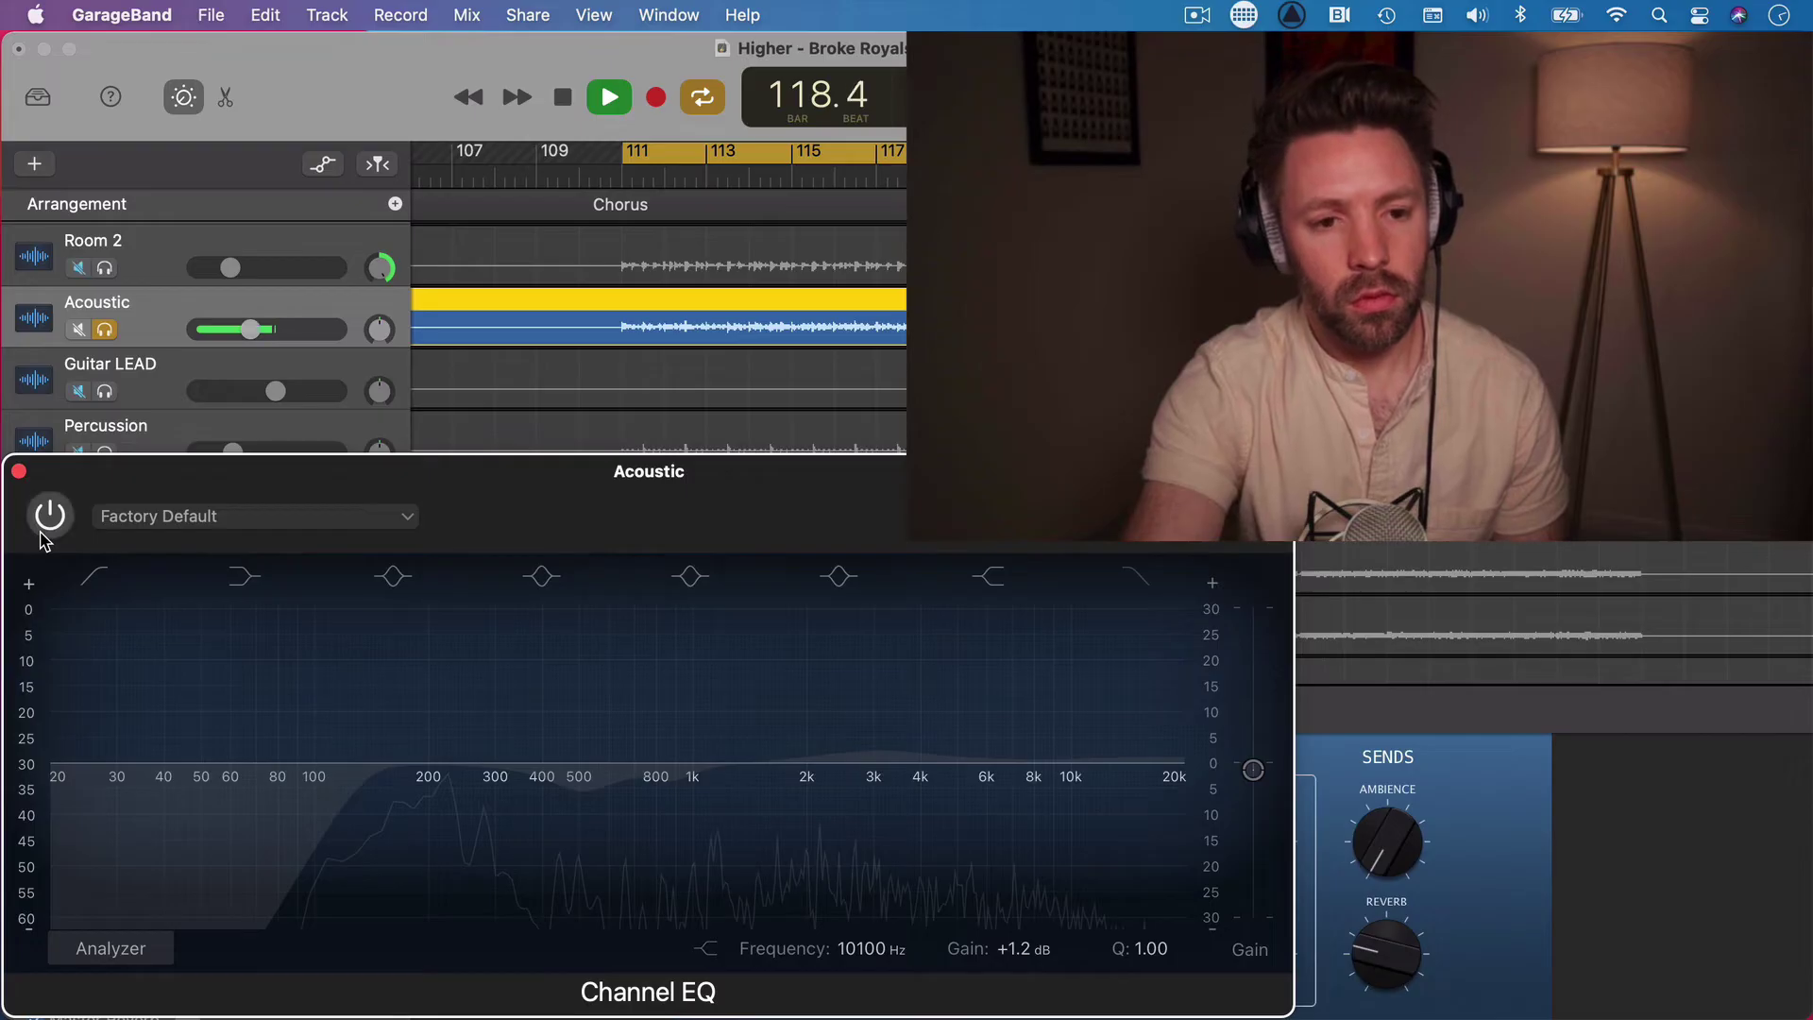
left_click(41, 534)
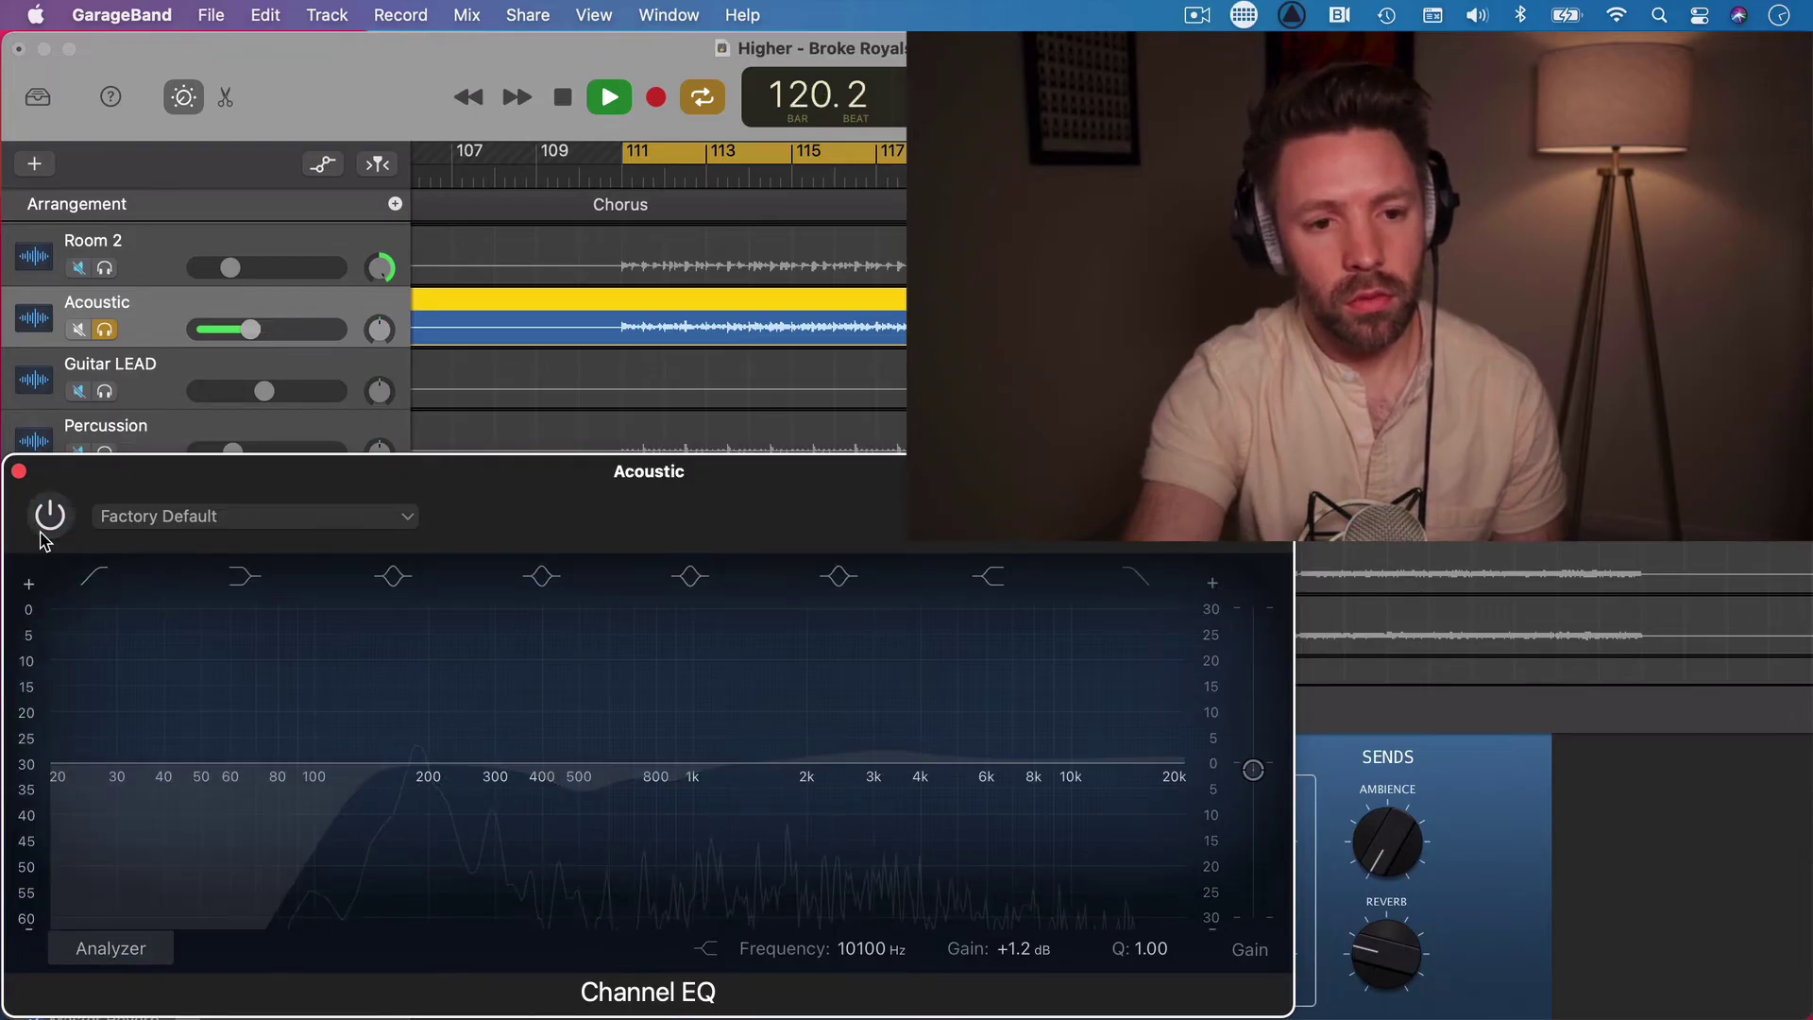
left_click(41, 535)
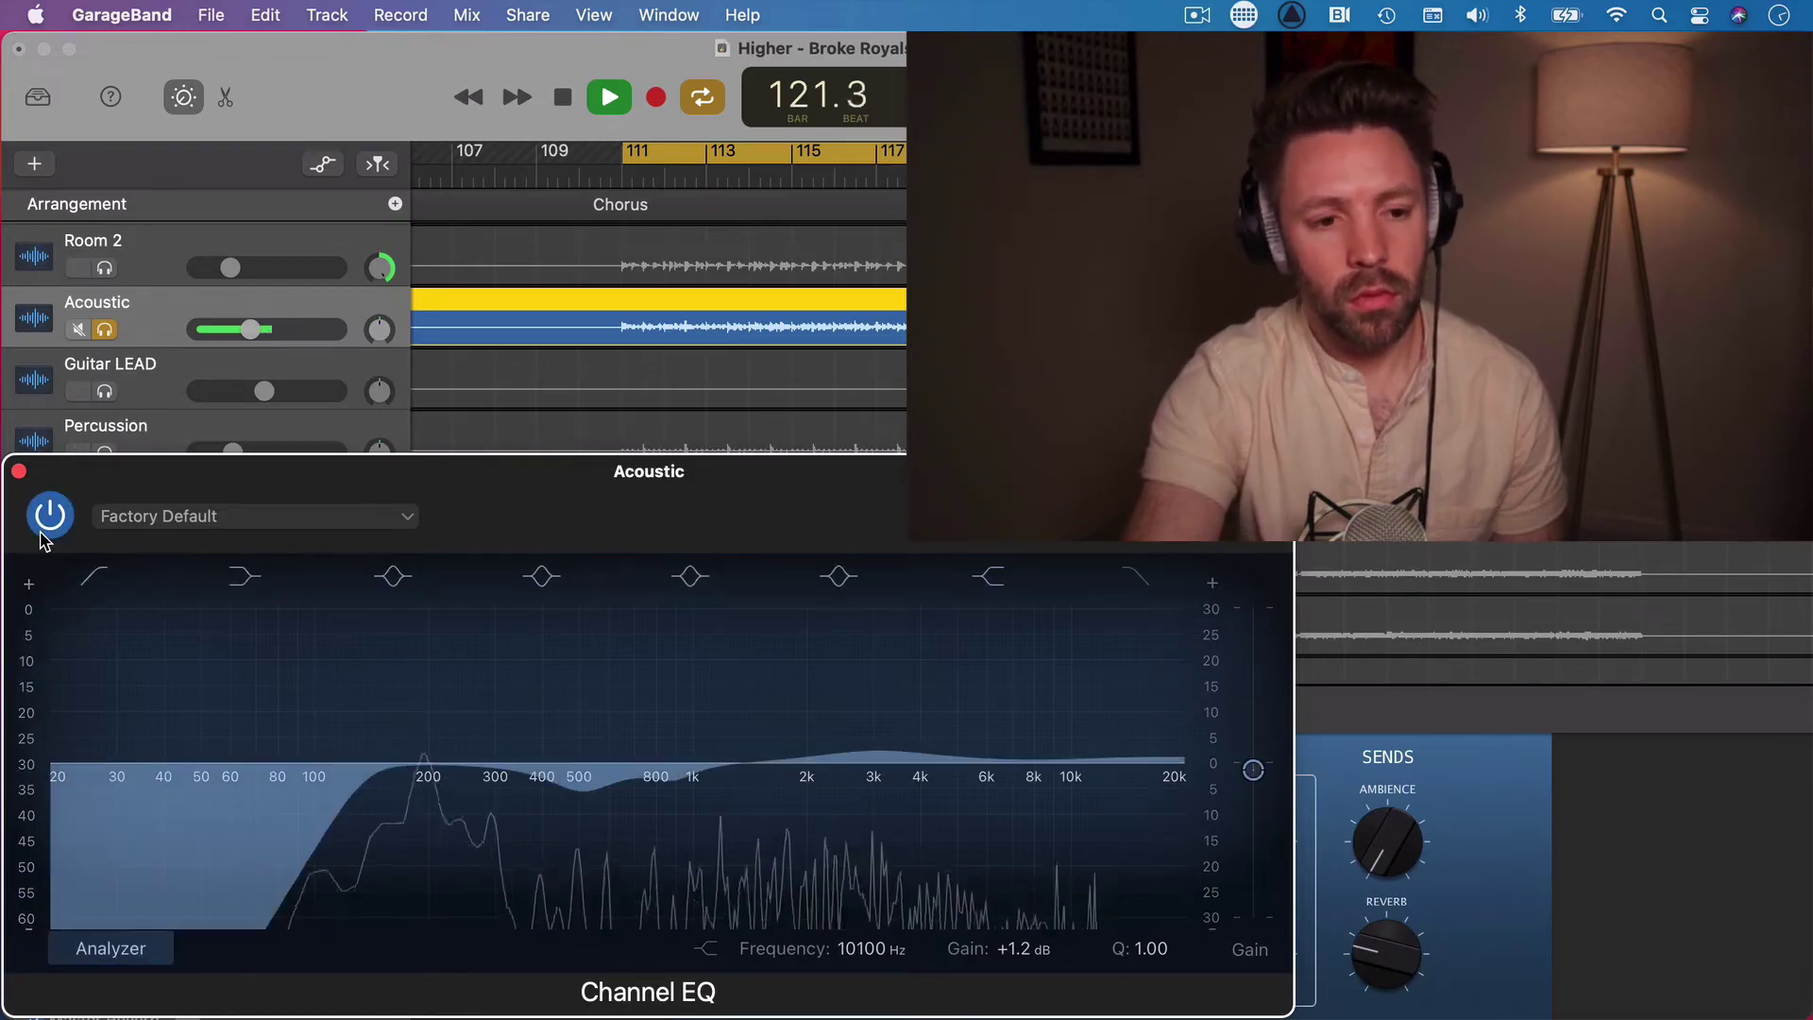
key("space")
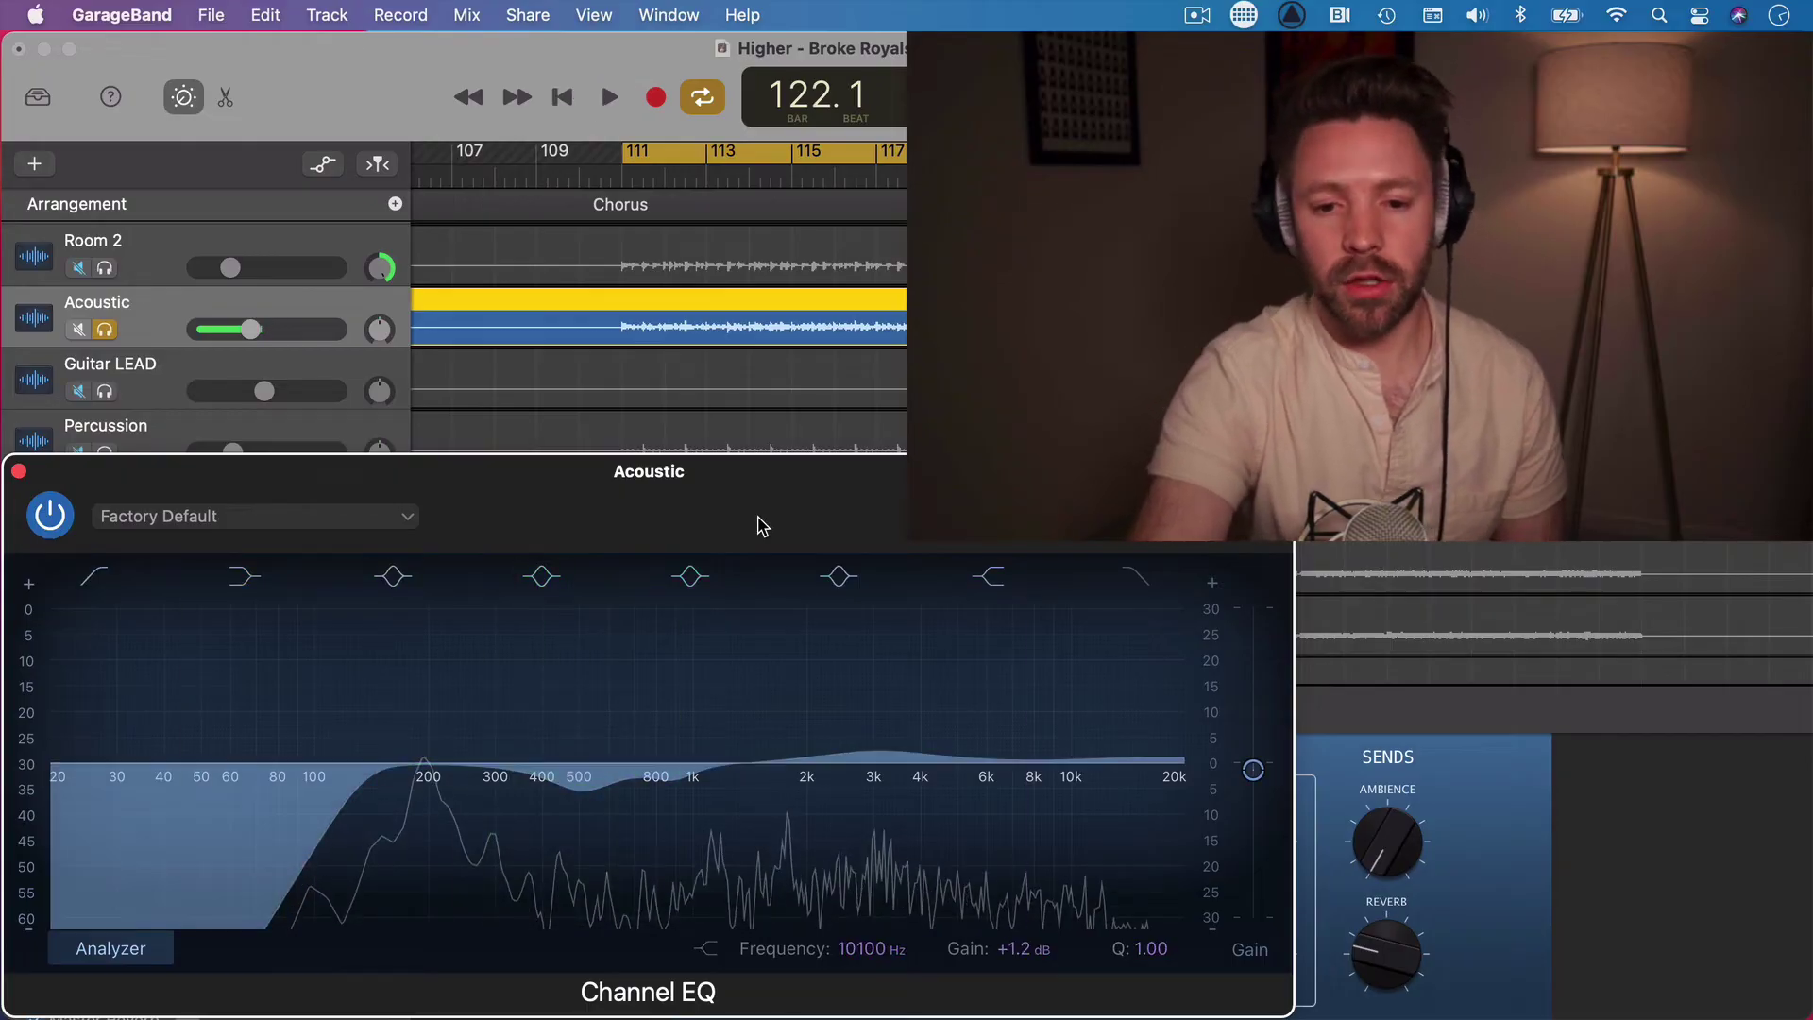
Step: Play the chorus with the Acoustic track unsoloed and raise its volume to about -0.8 dB
left_click(104, 330)
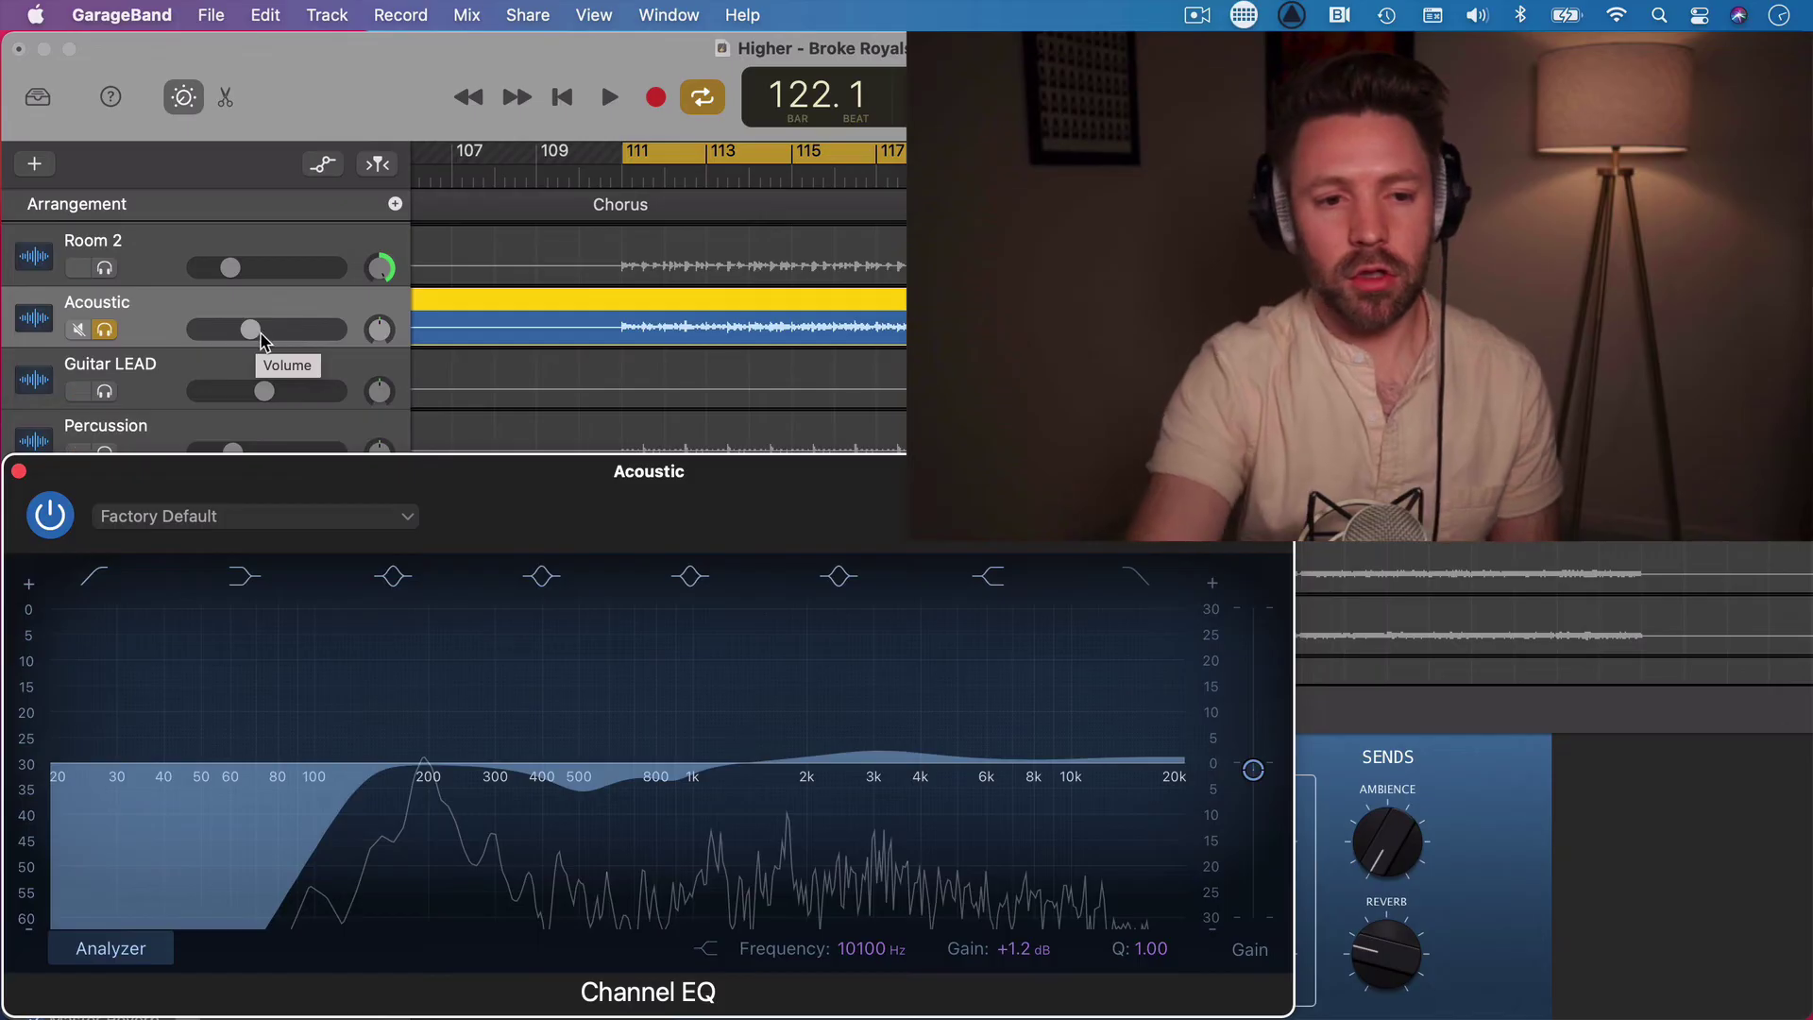
key("space")
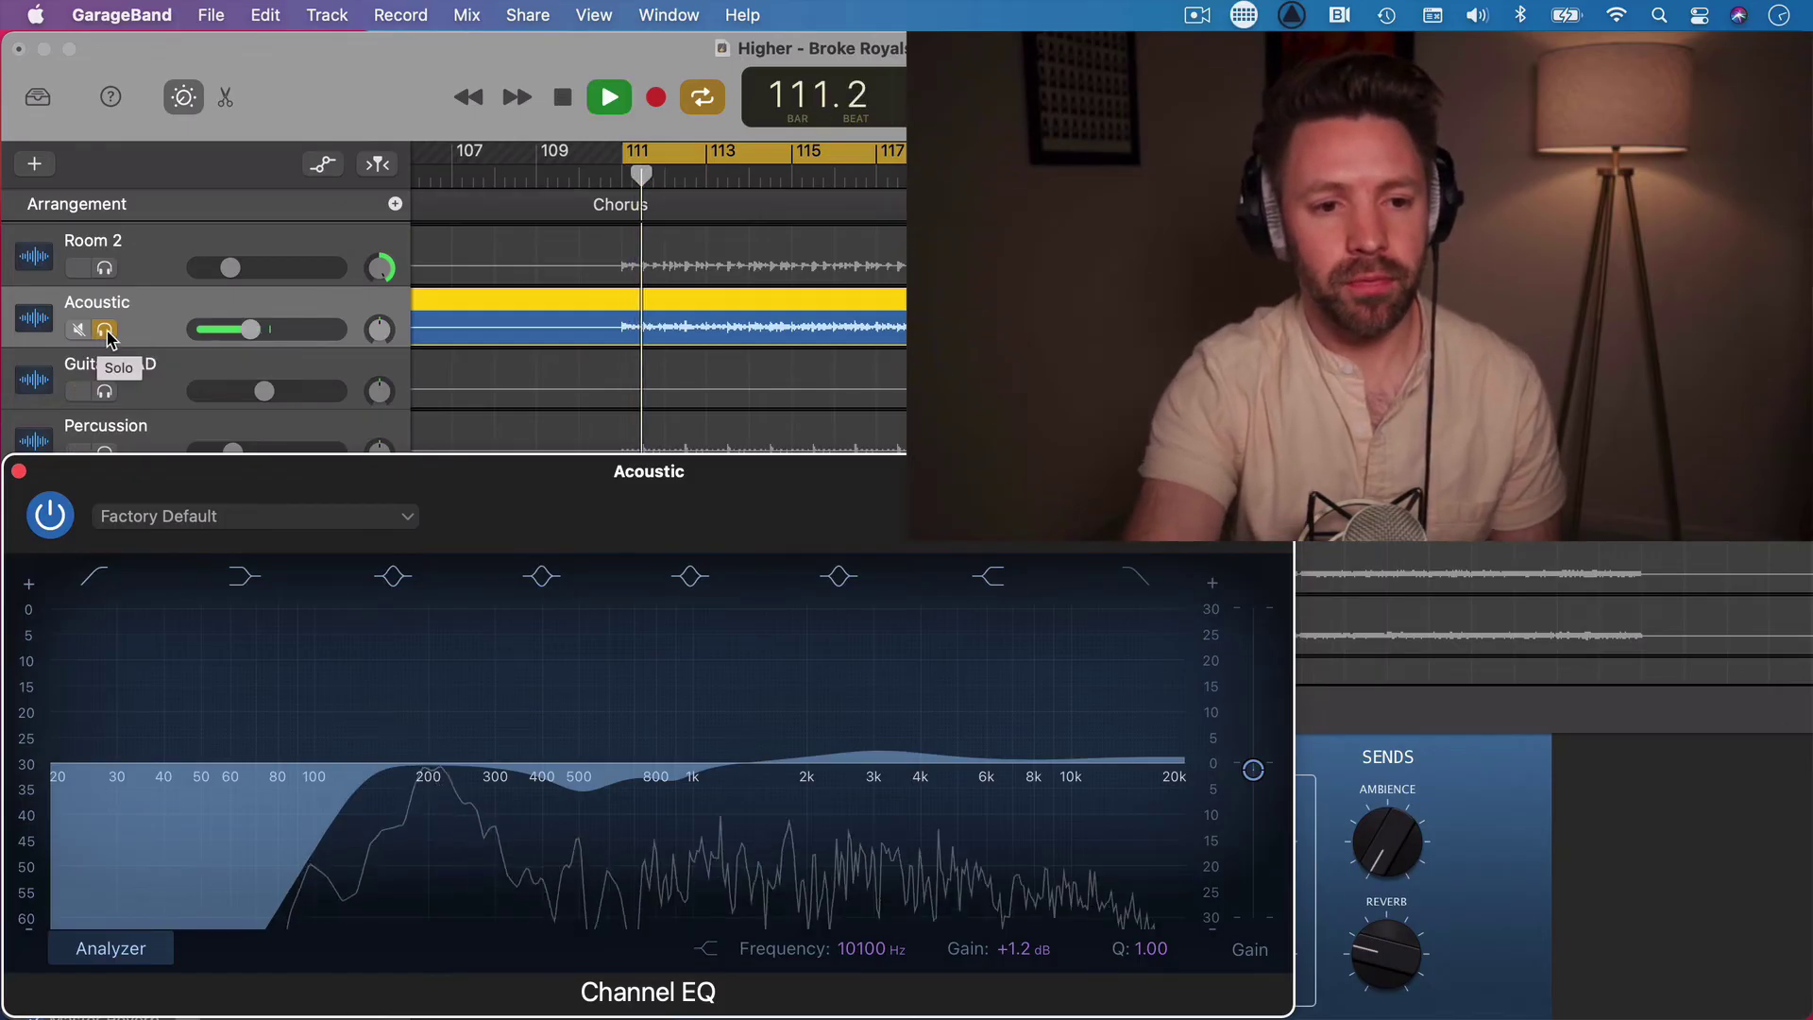
left_click(104, 329)
left_click_drag(250, 328, 295, 329)
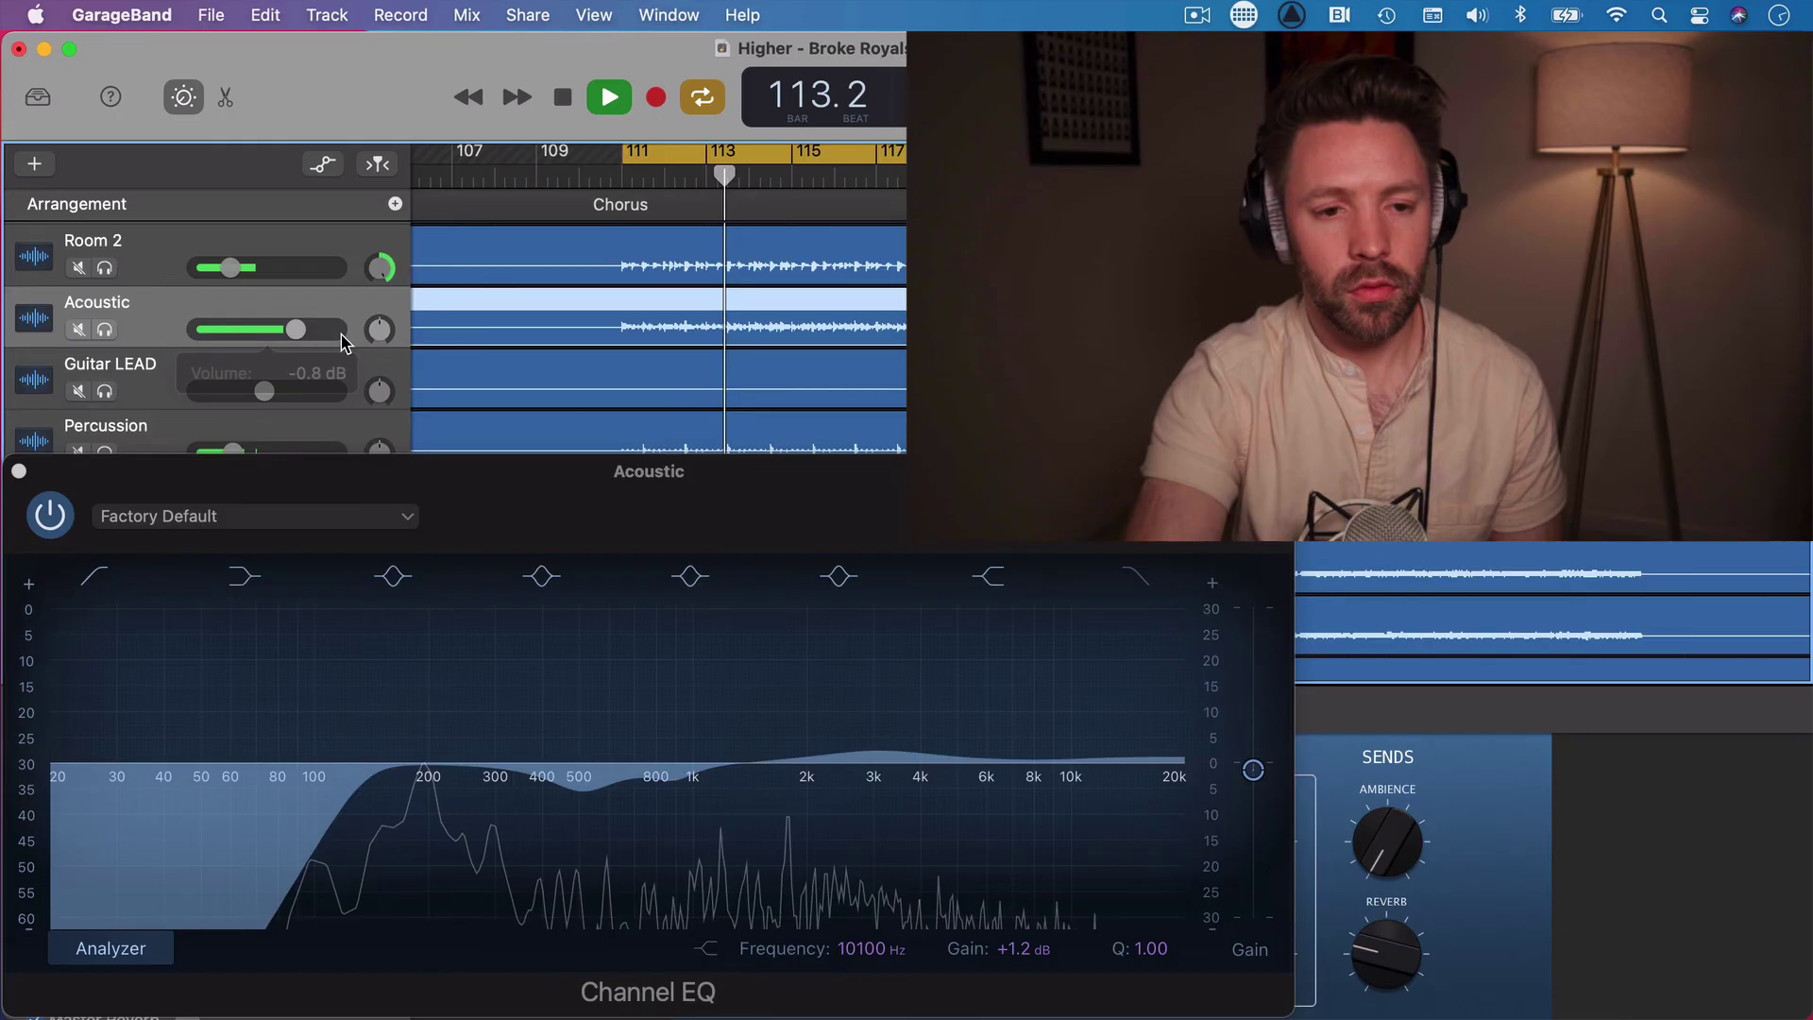
Step: Compare the acoustic's EQ on and off within the full mix and lower the track's volume to about -2.3 dB
left_click(51, 518)
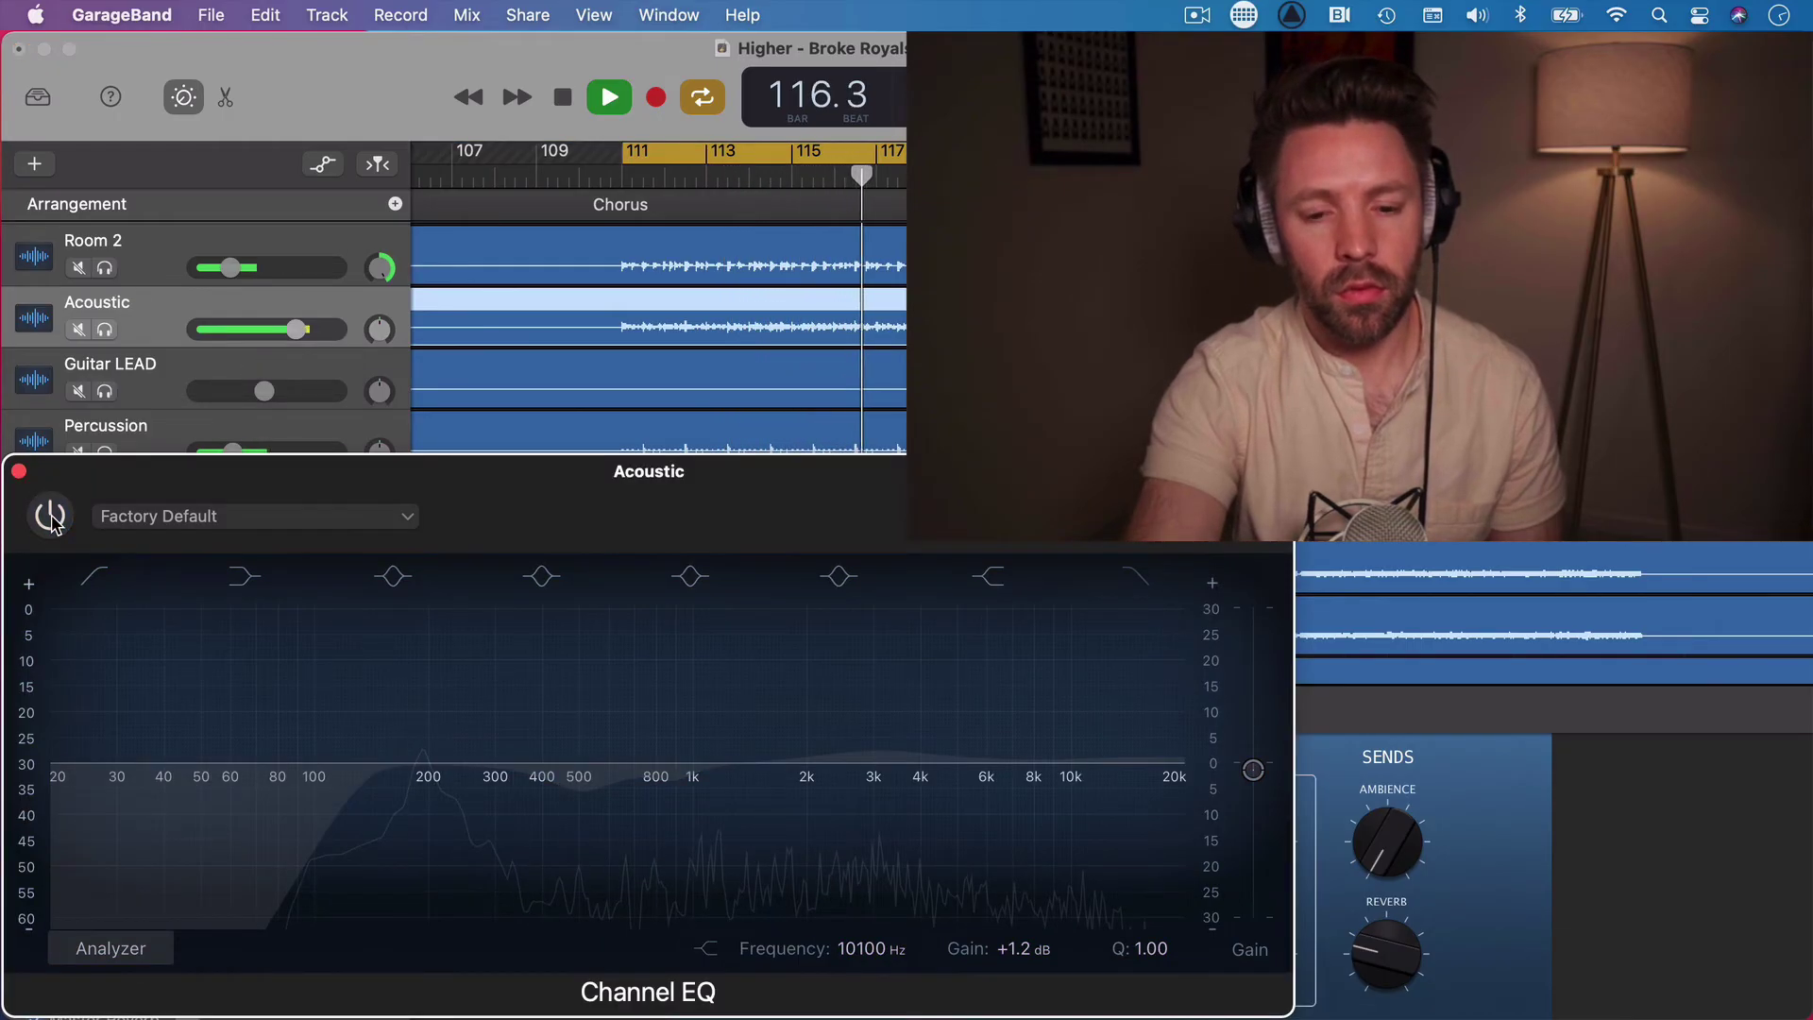
left_click(51, 517)
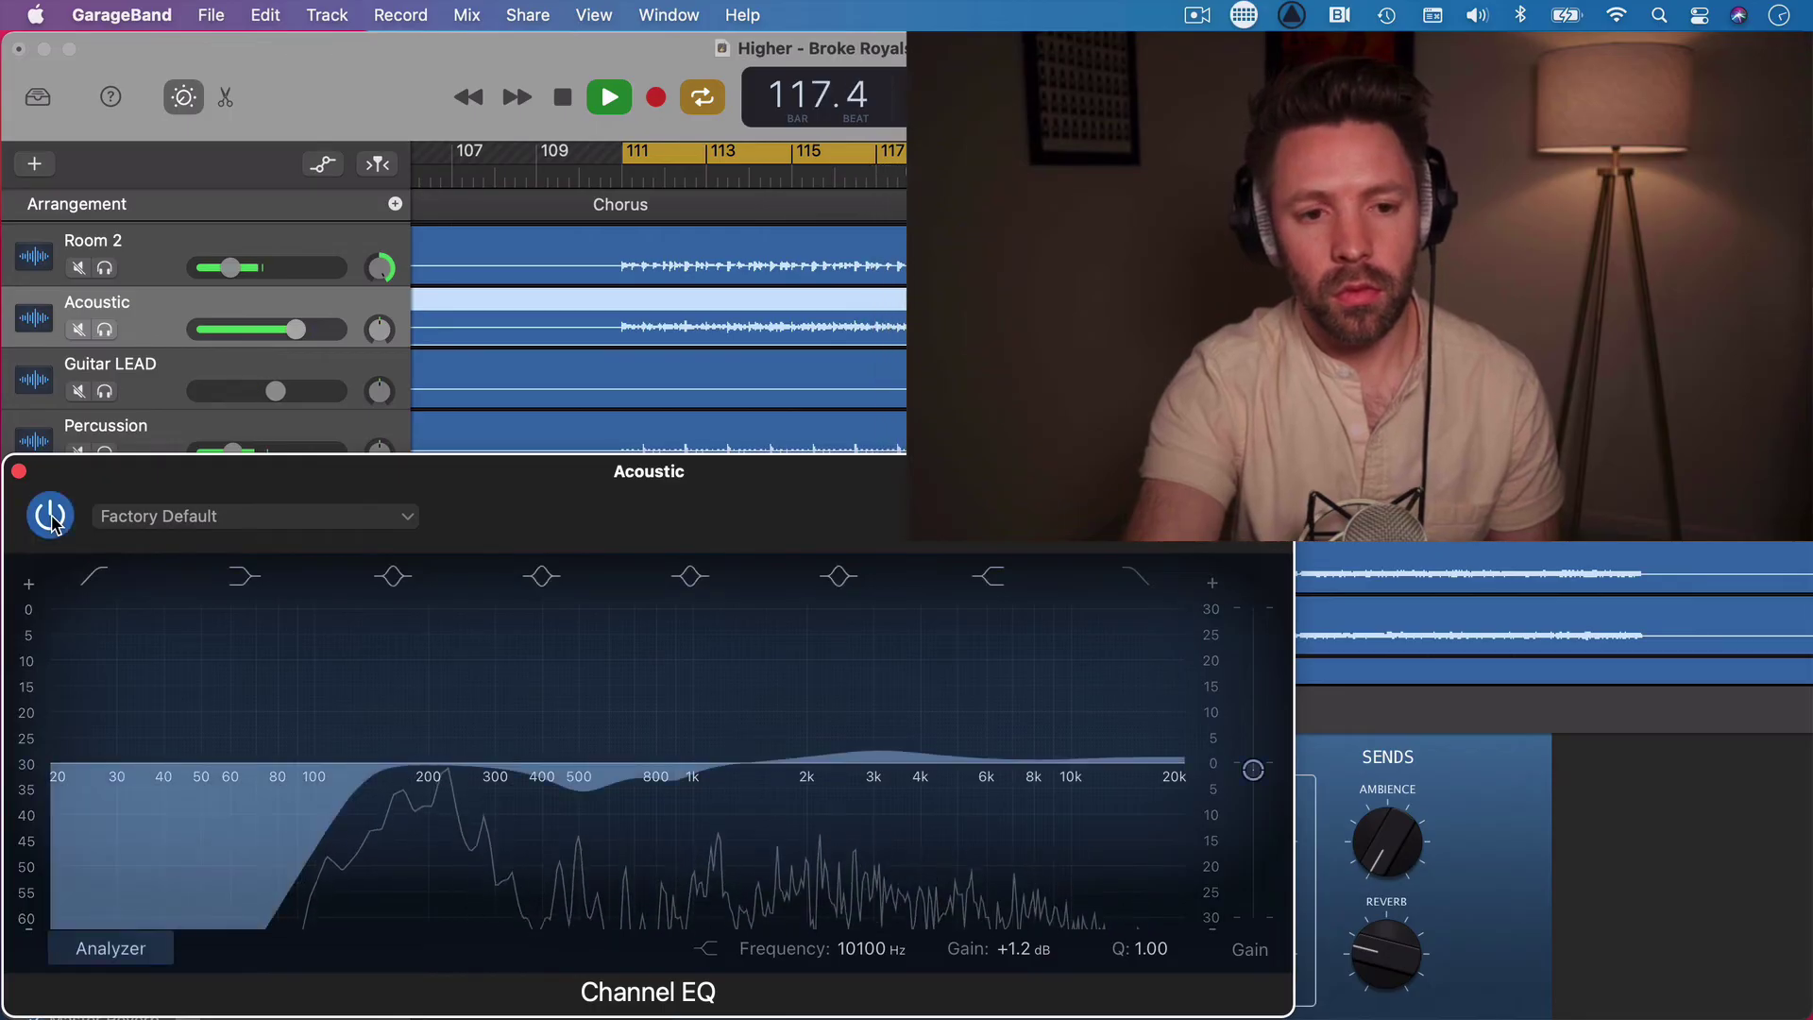
left_click(51, 517)
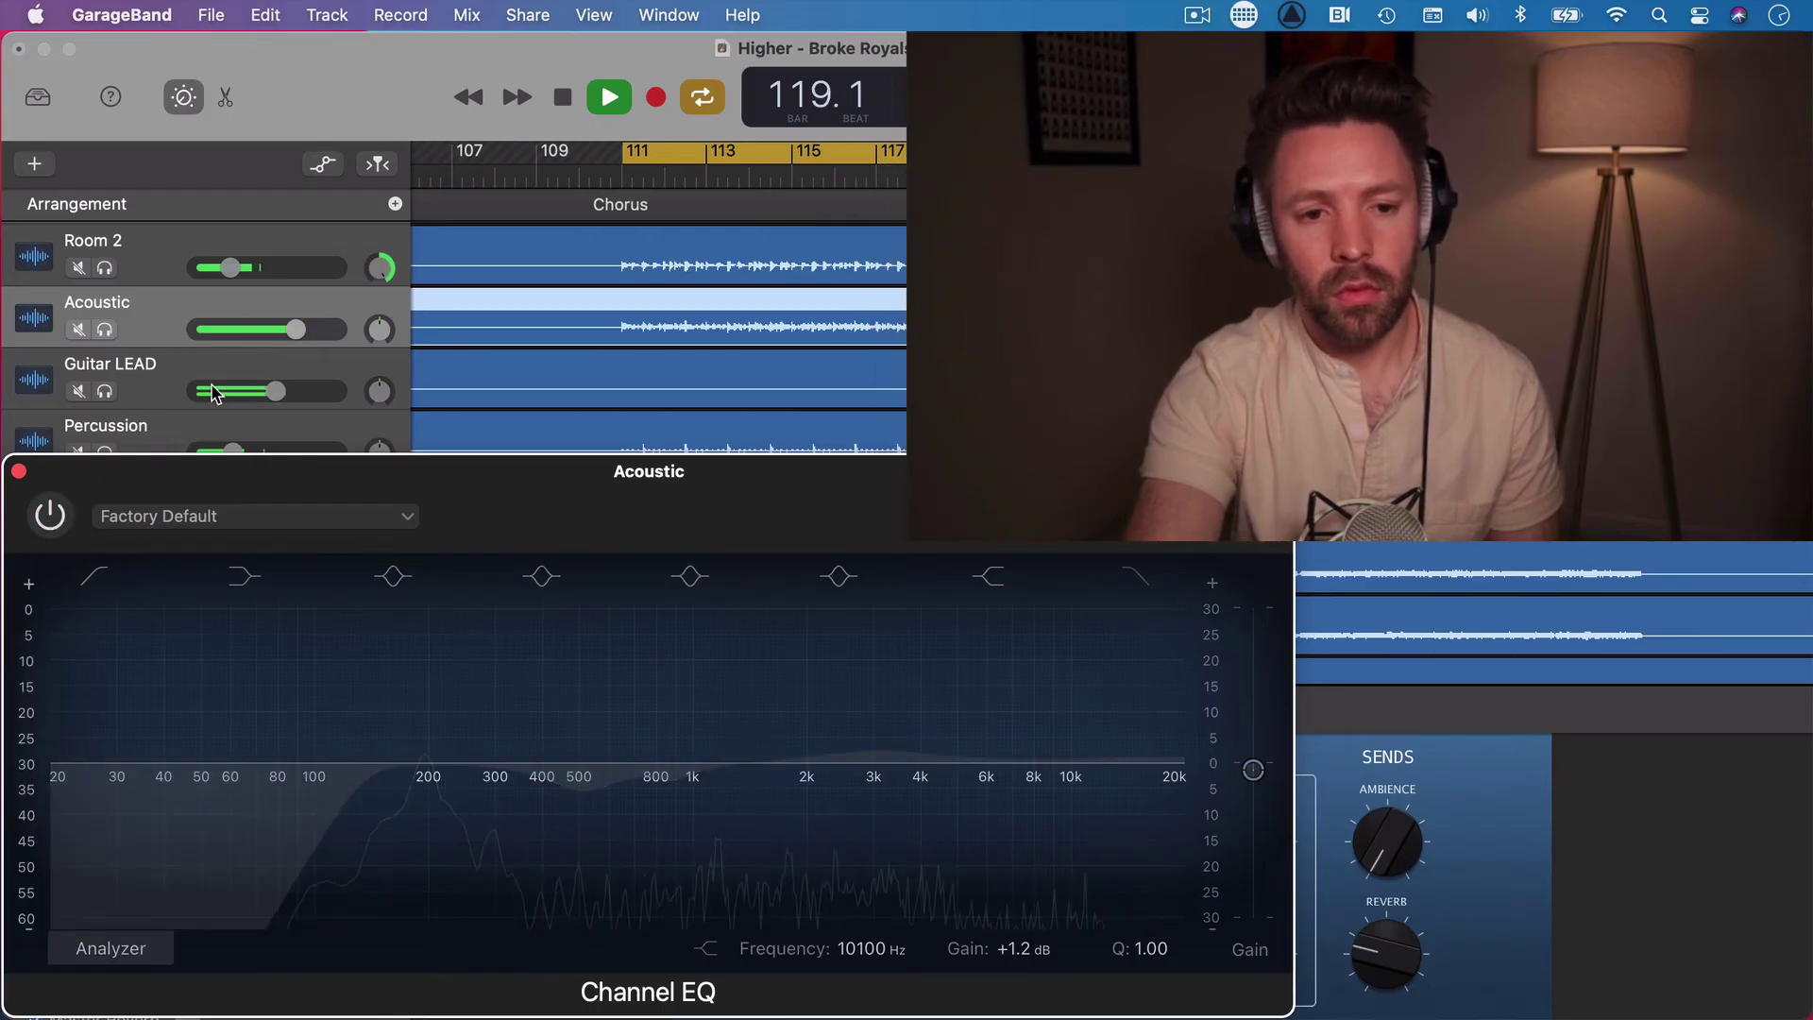
left_click_drag(295, 329, 286, 329)
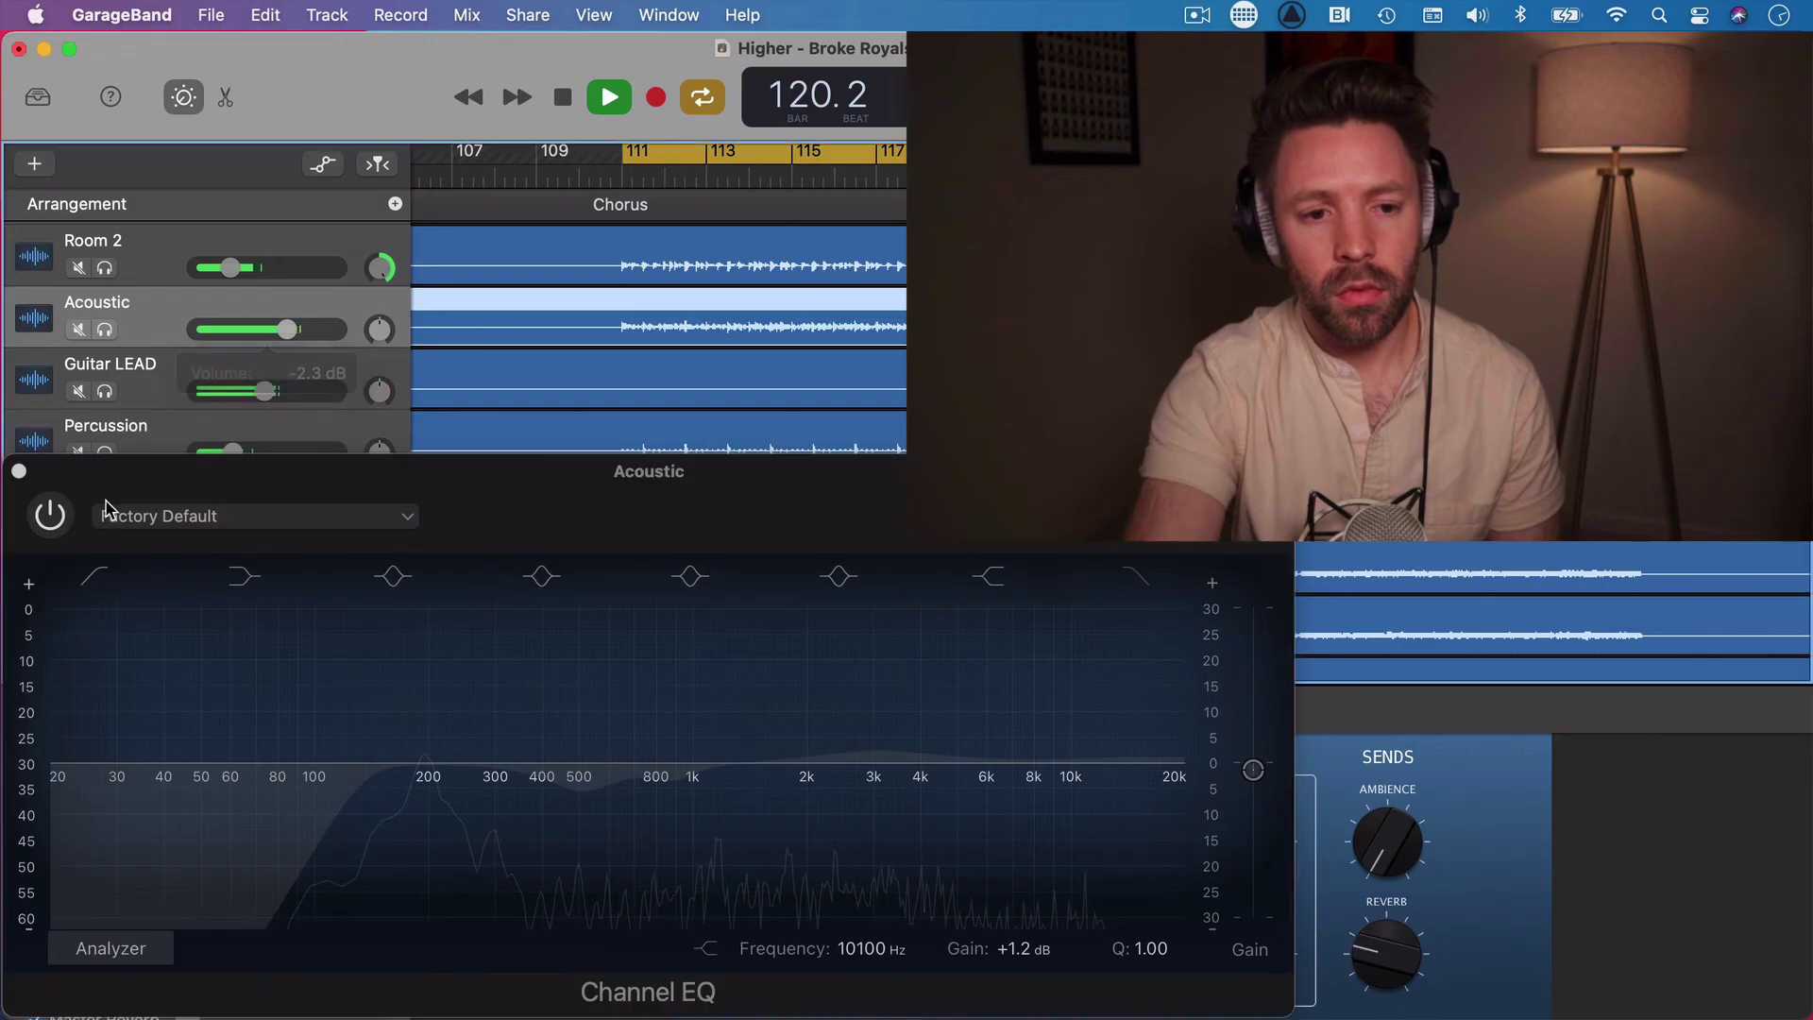
Step: Re-enable the acoustic's EQ, check it once more against bypass in the full mix and stop playback with it enabled
left_click(45, 531)
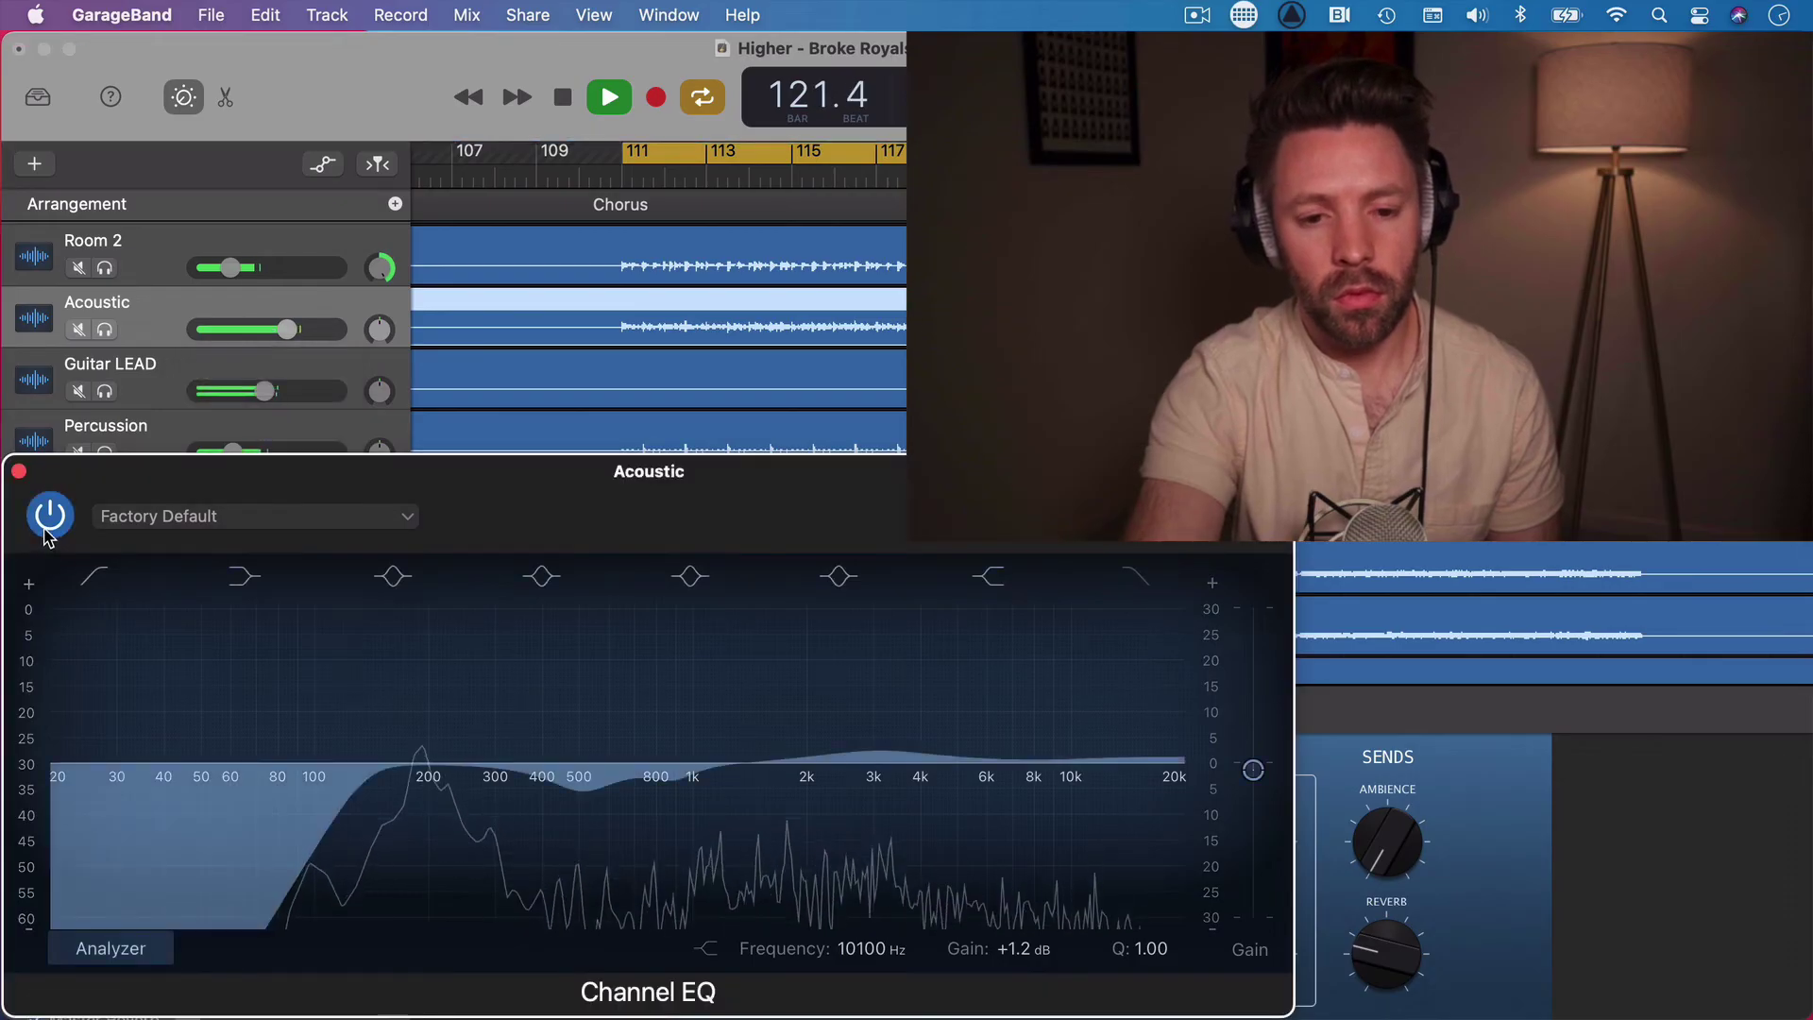
left_click(47, 532)
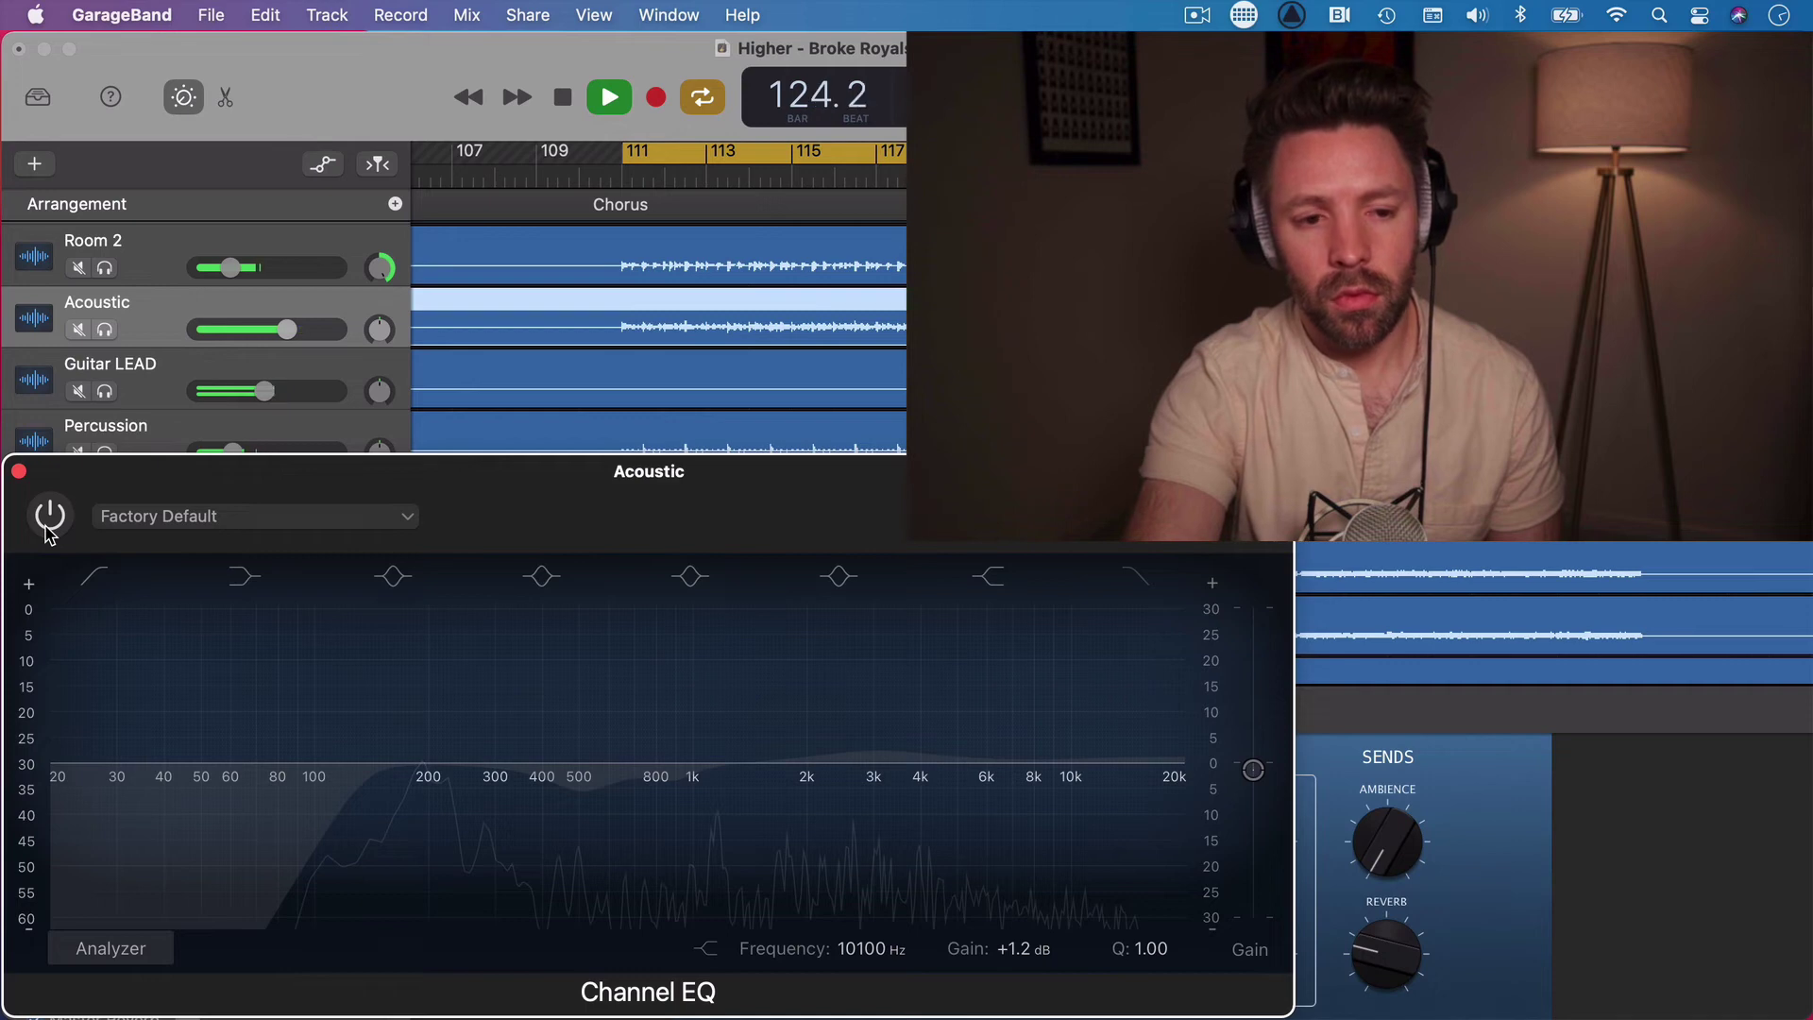
left_click(49, 528)
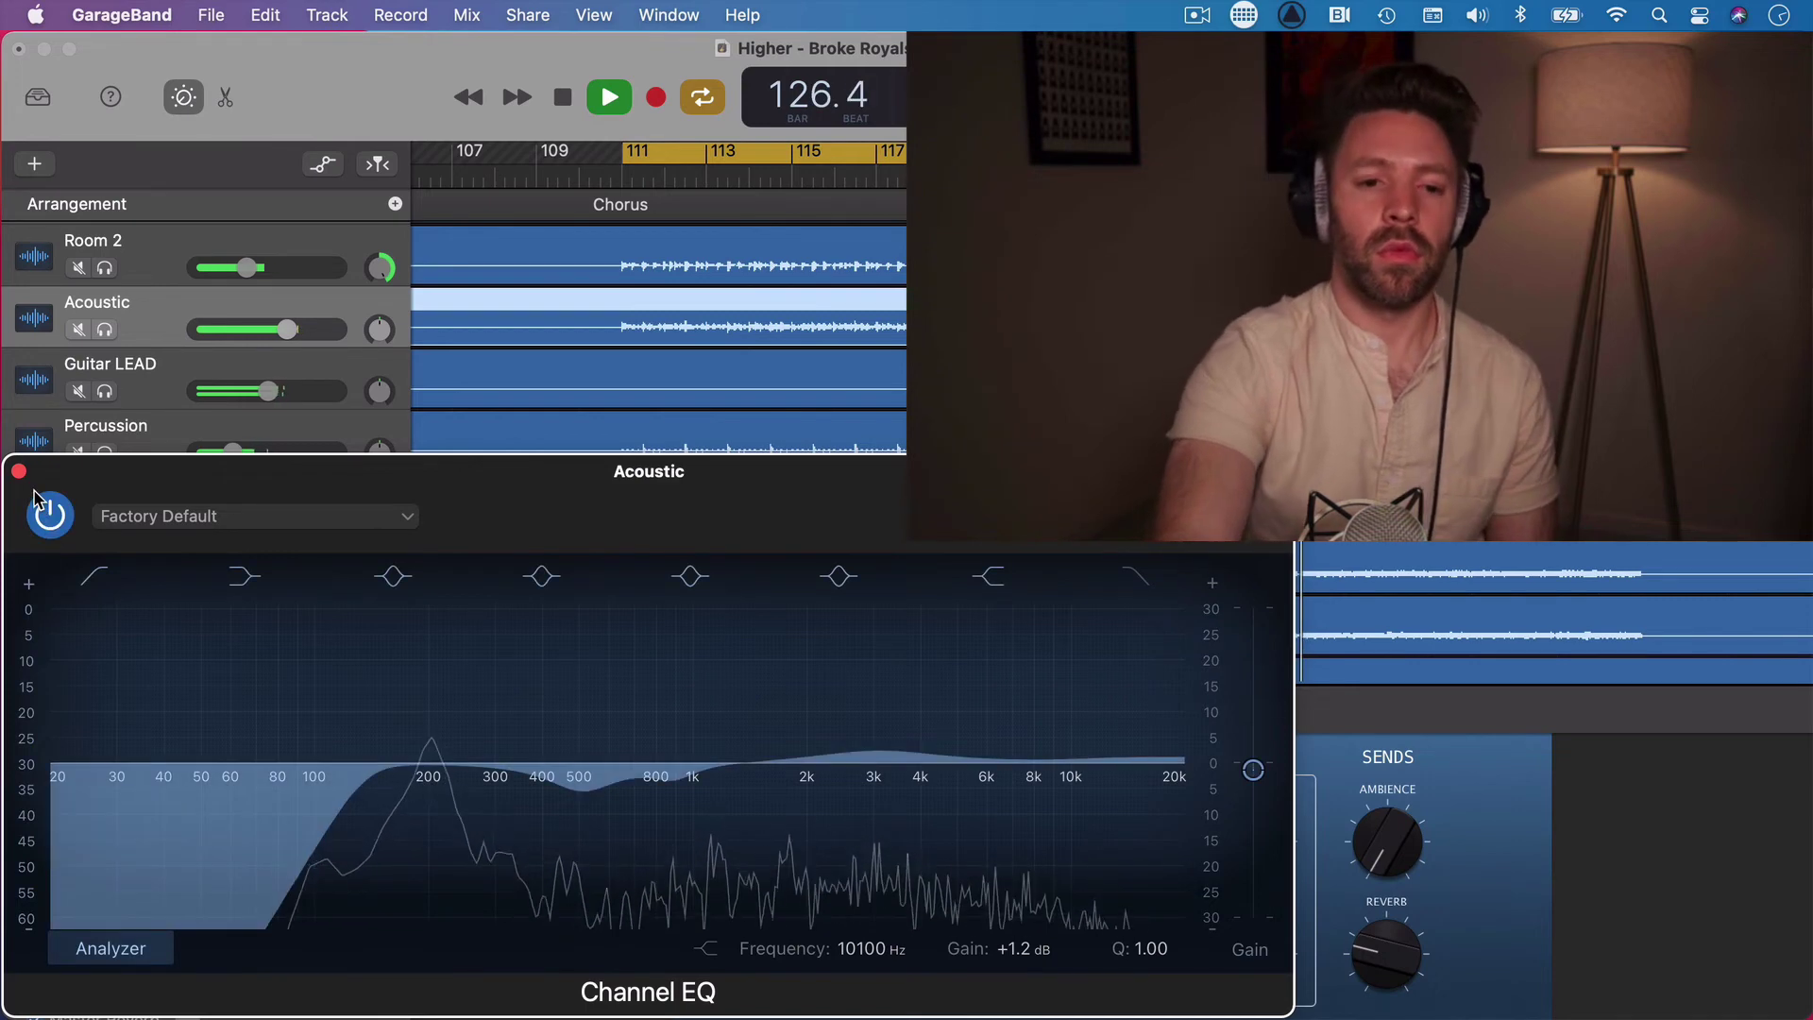
key("space")
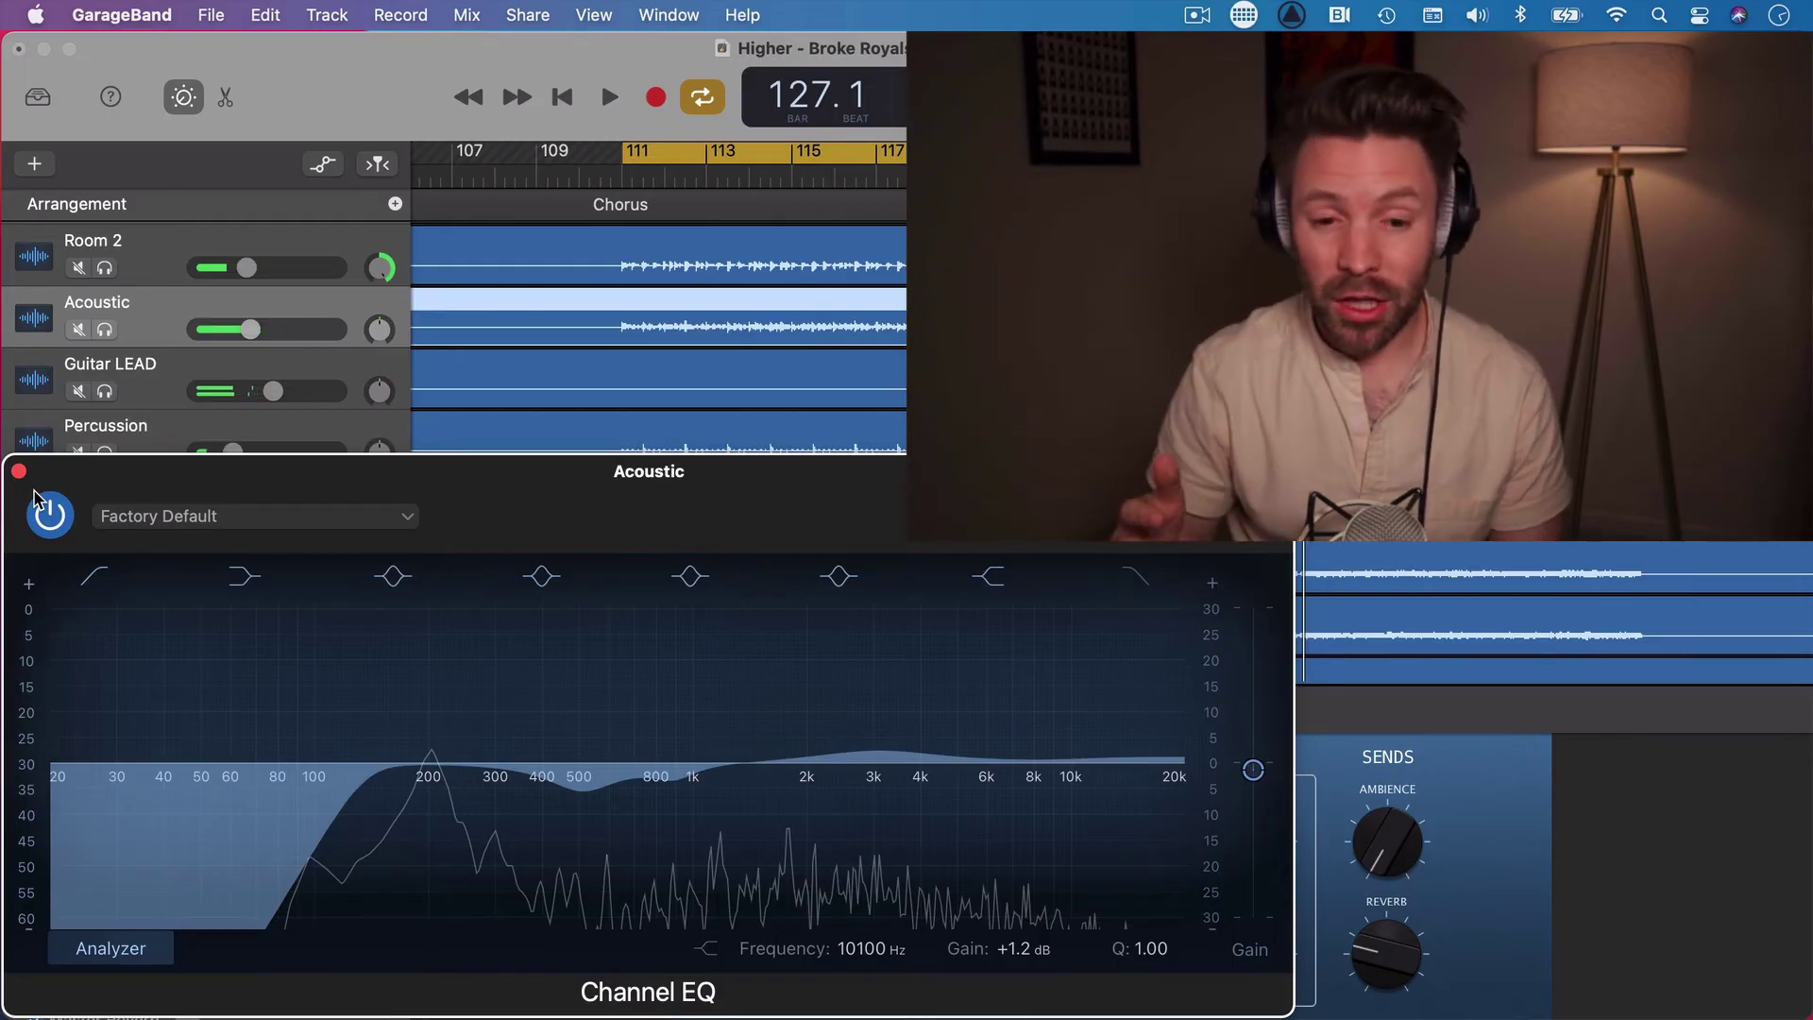